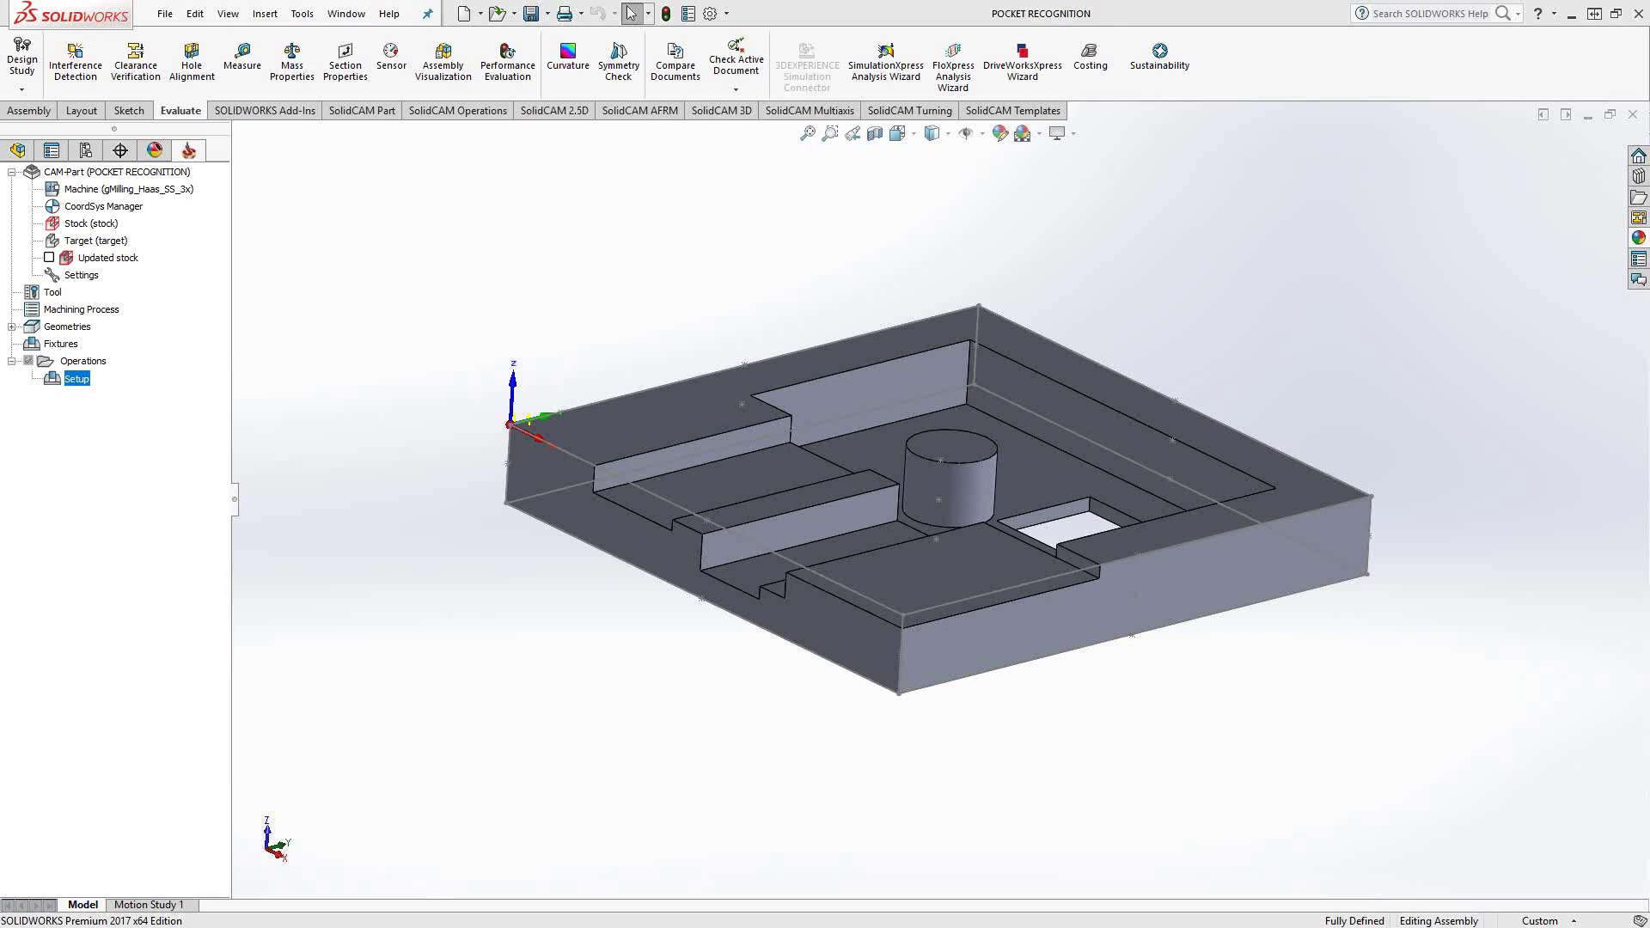
Step: Tilt the plate view and bring up the Setup's Add Milling Operation options
key("Down")
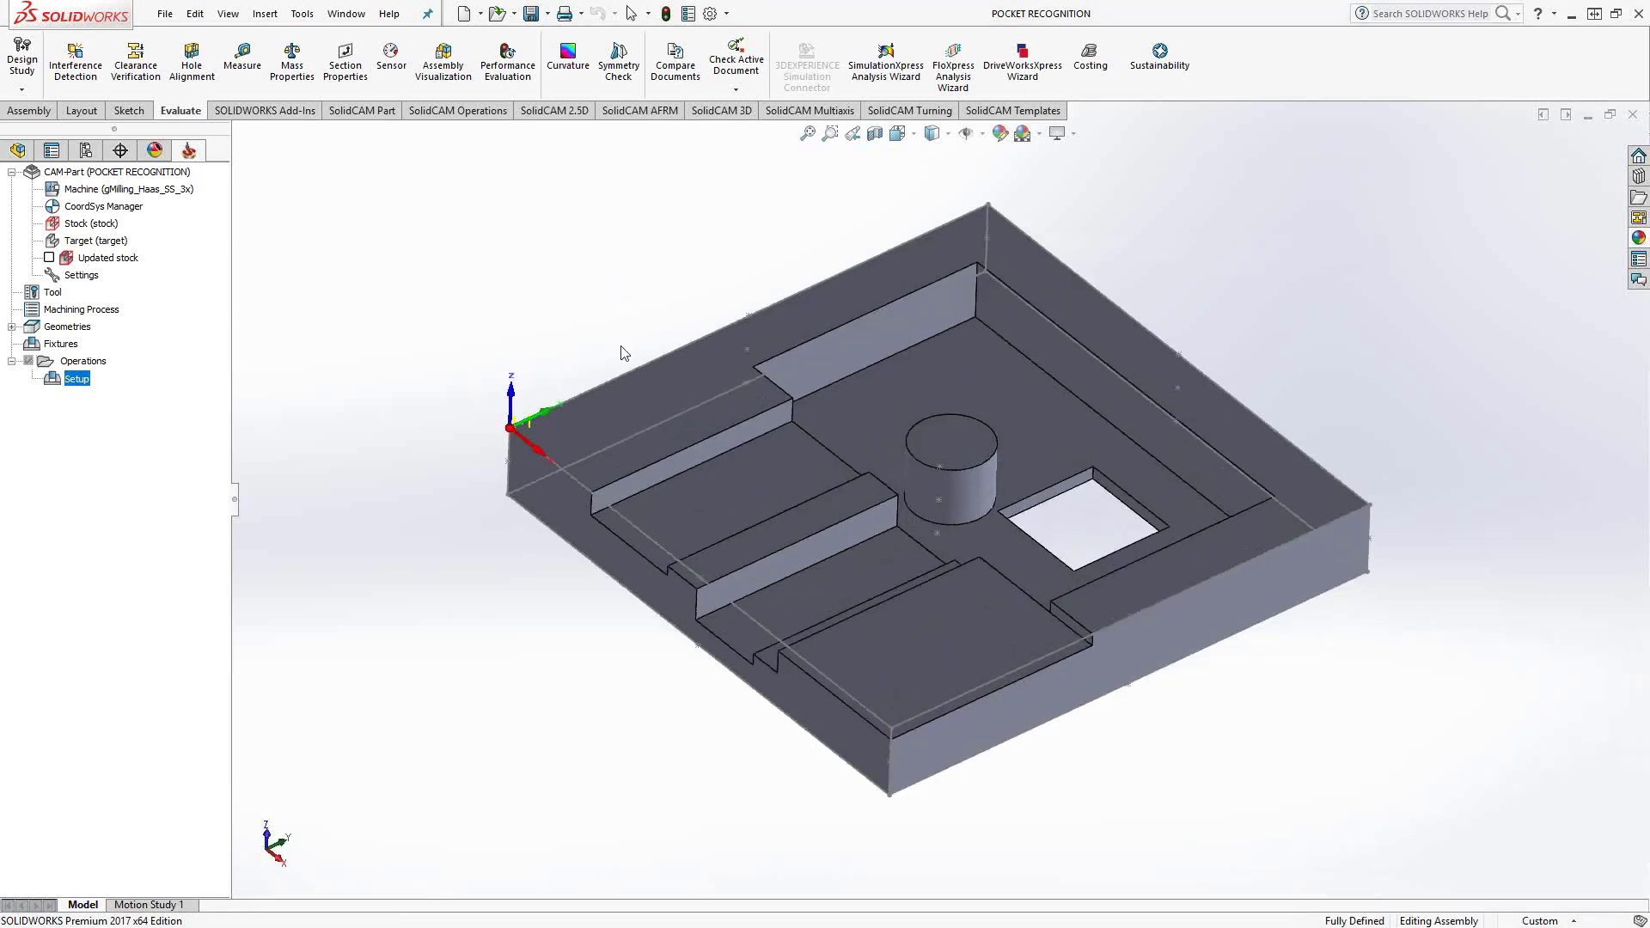
right_click(71, 378)
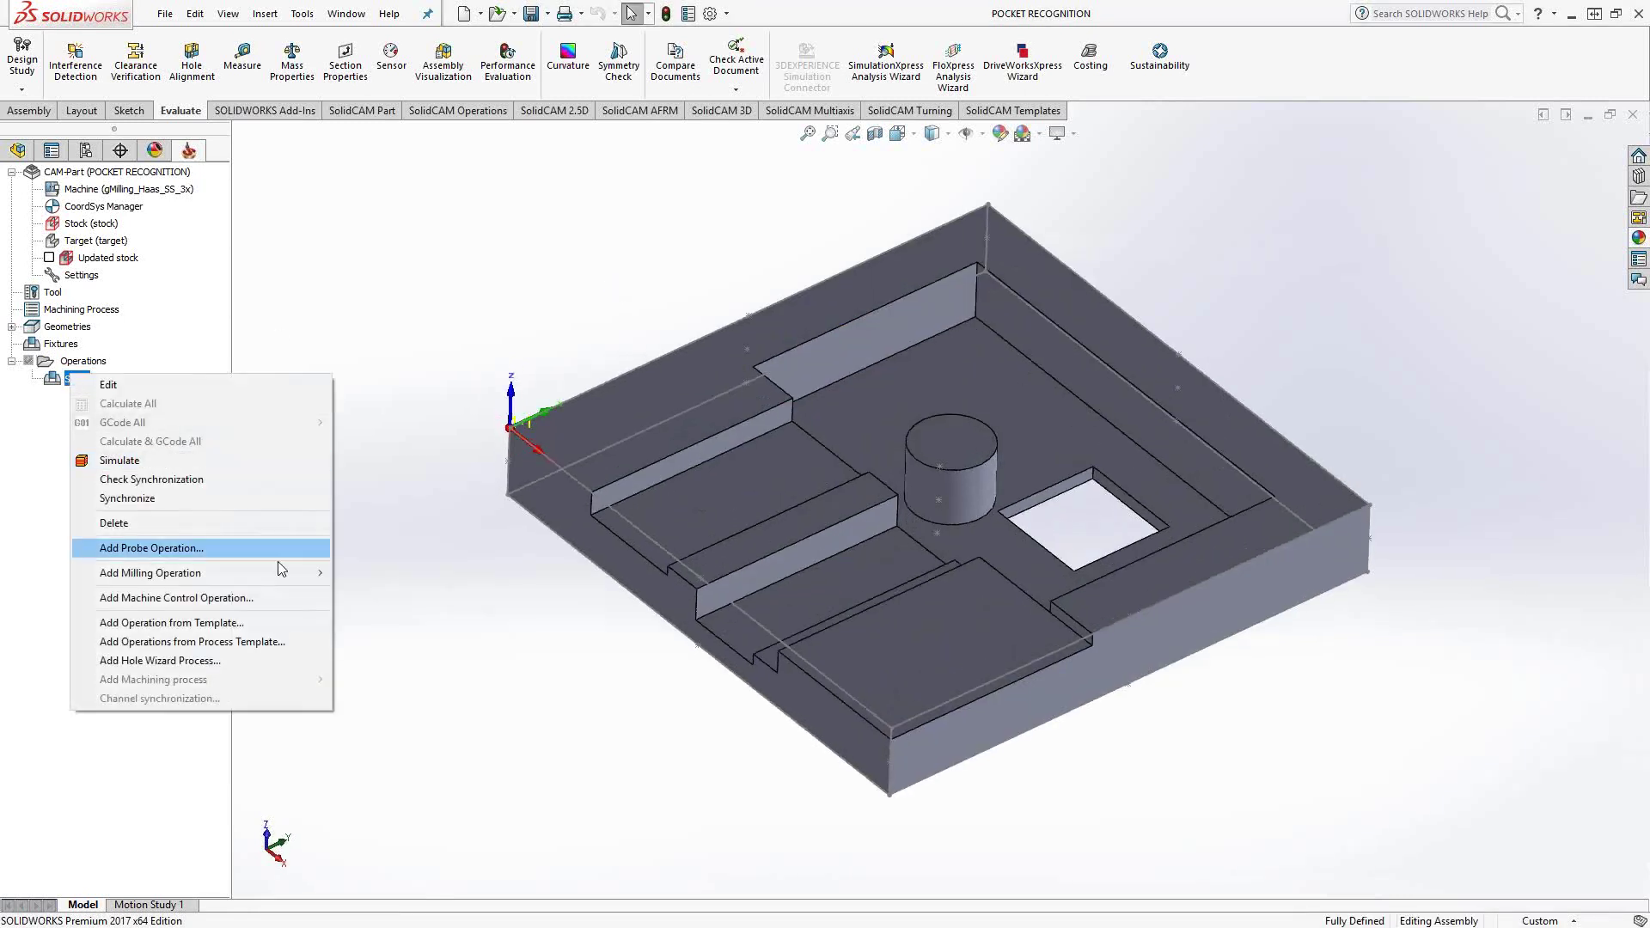
Step: Start a Pocket Recognition operation and begin defining new face geometry for it
mouse_move(270, 574)
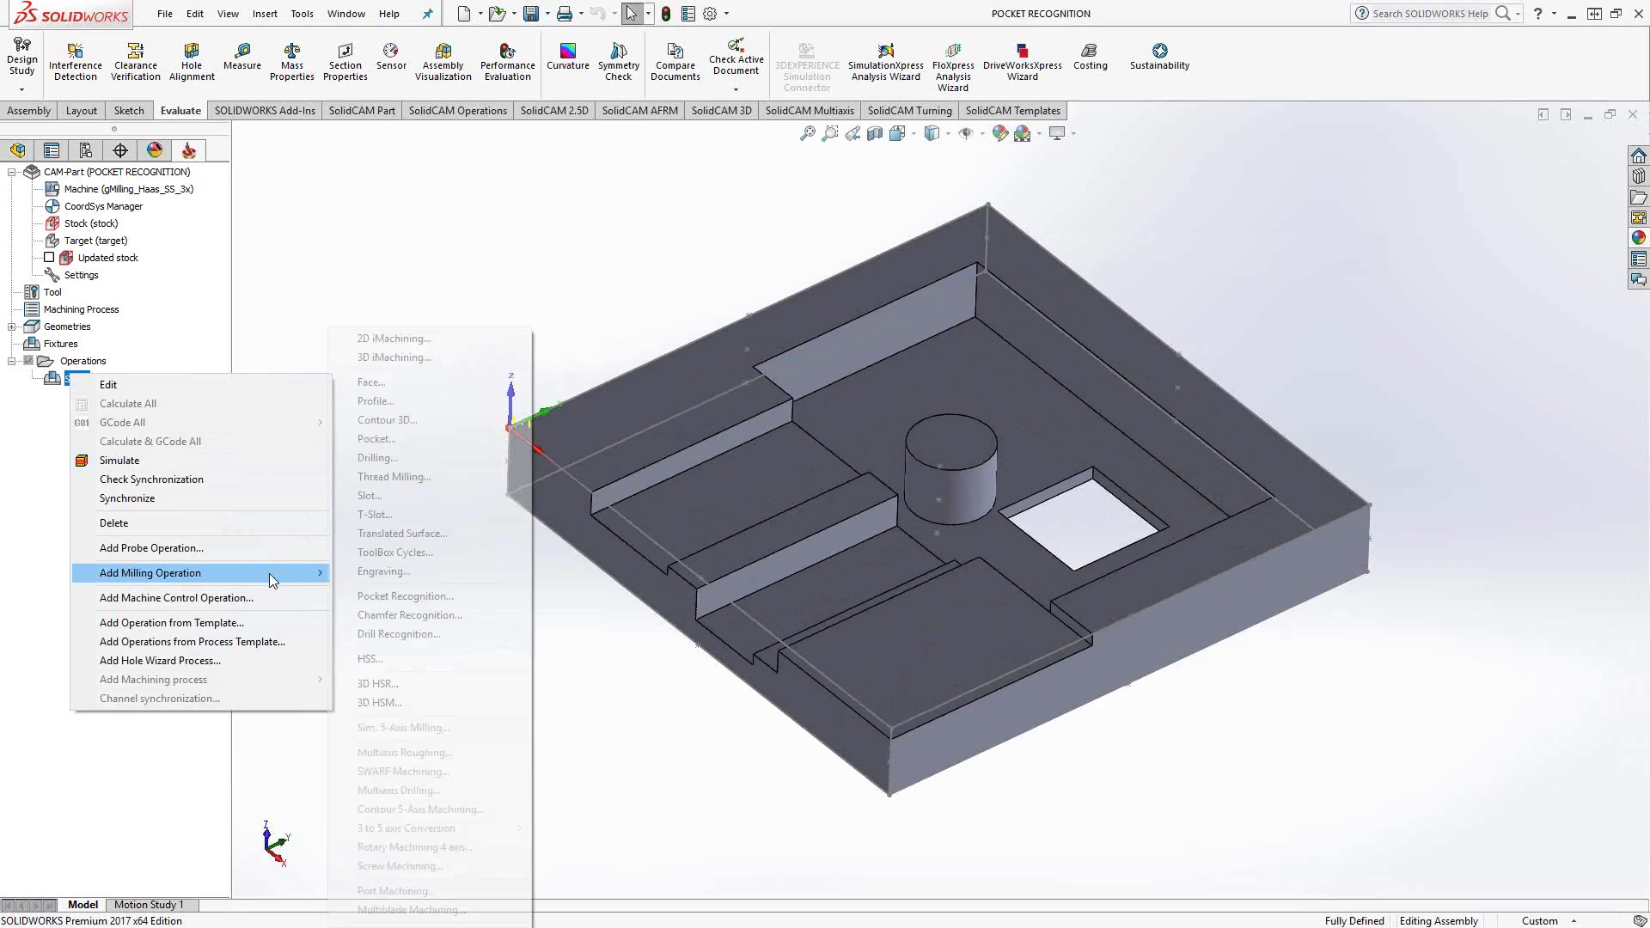
left_click(421, 598)
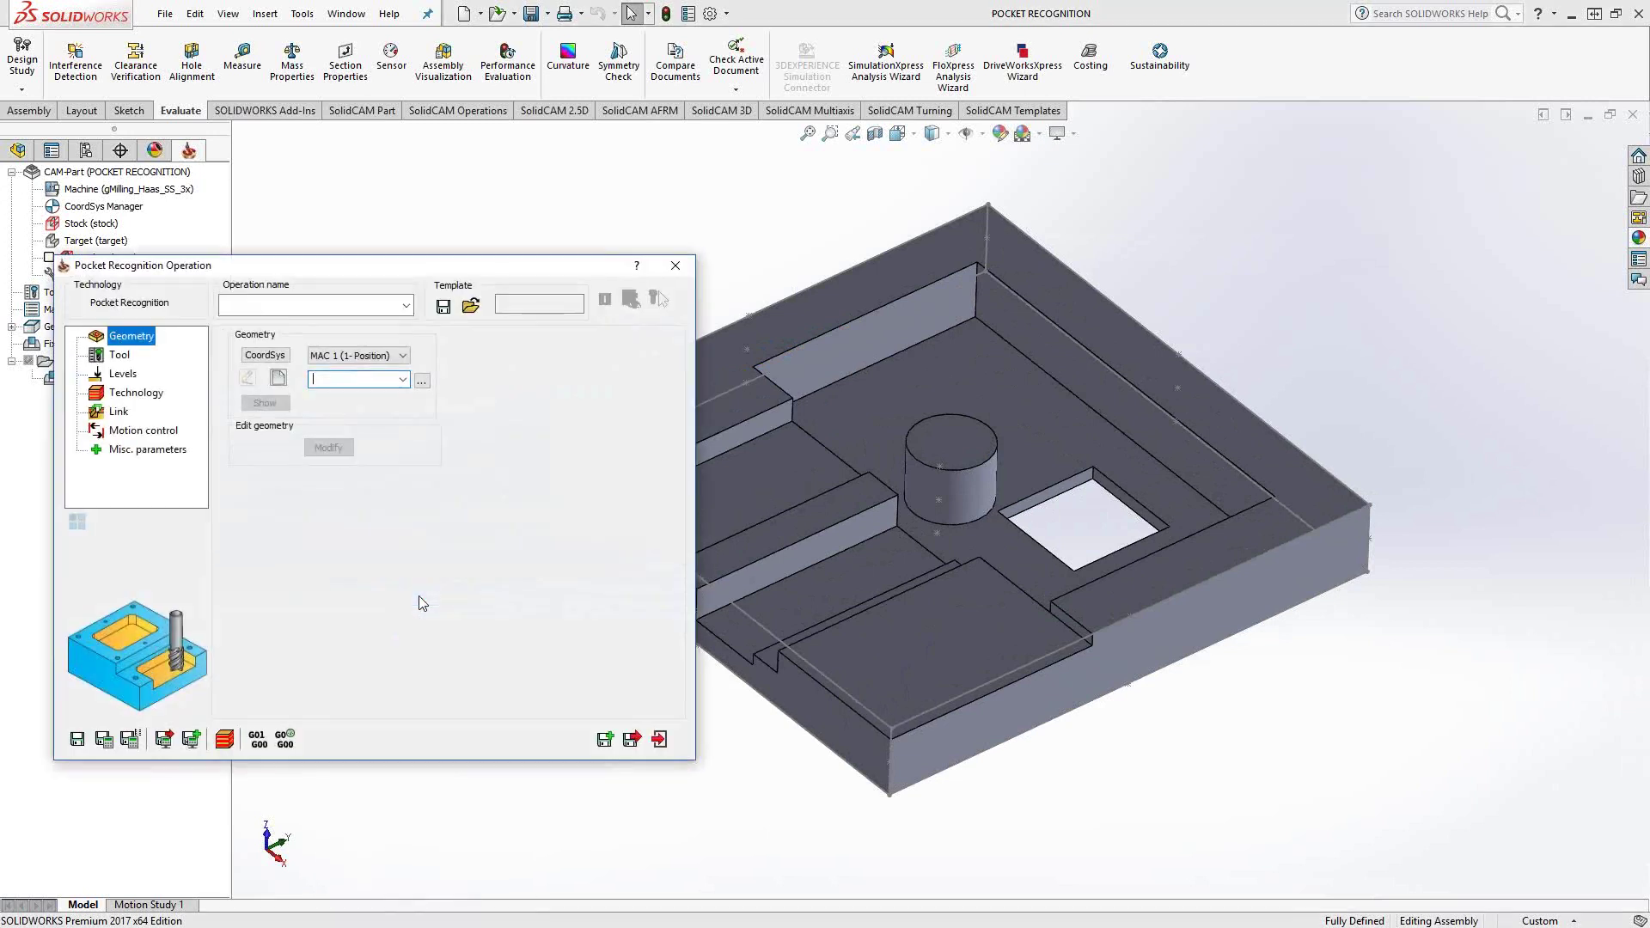
left_click_drag(487, 257, 552, 248)
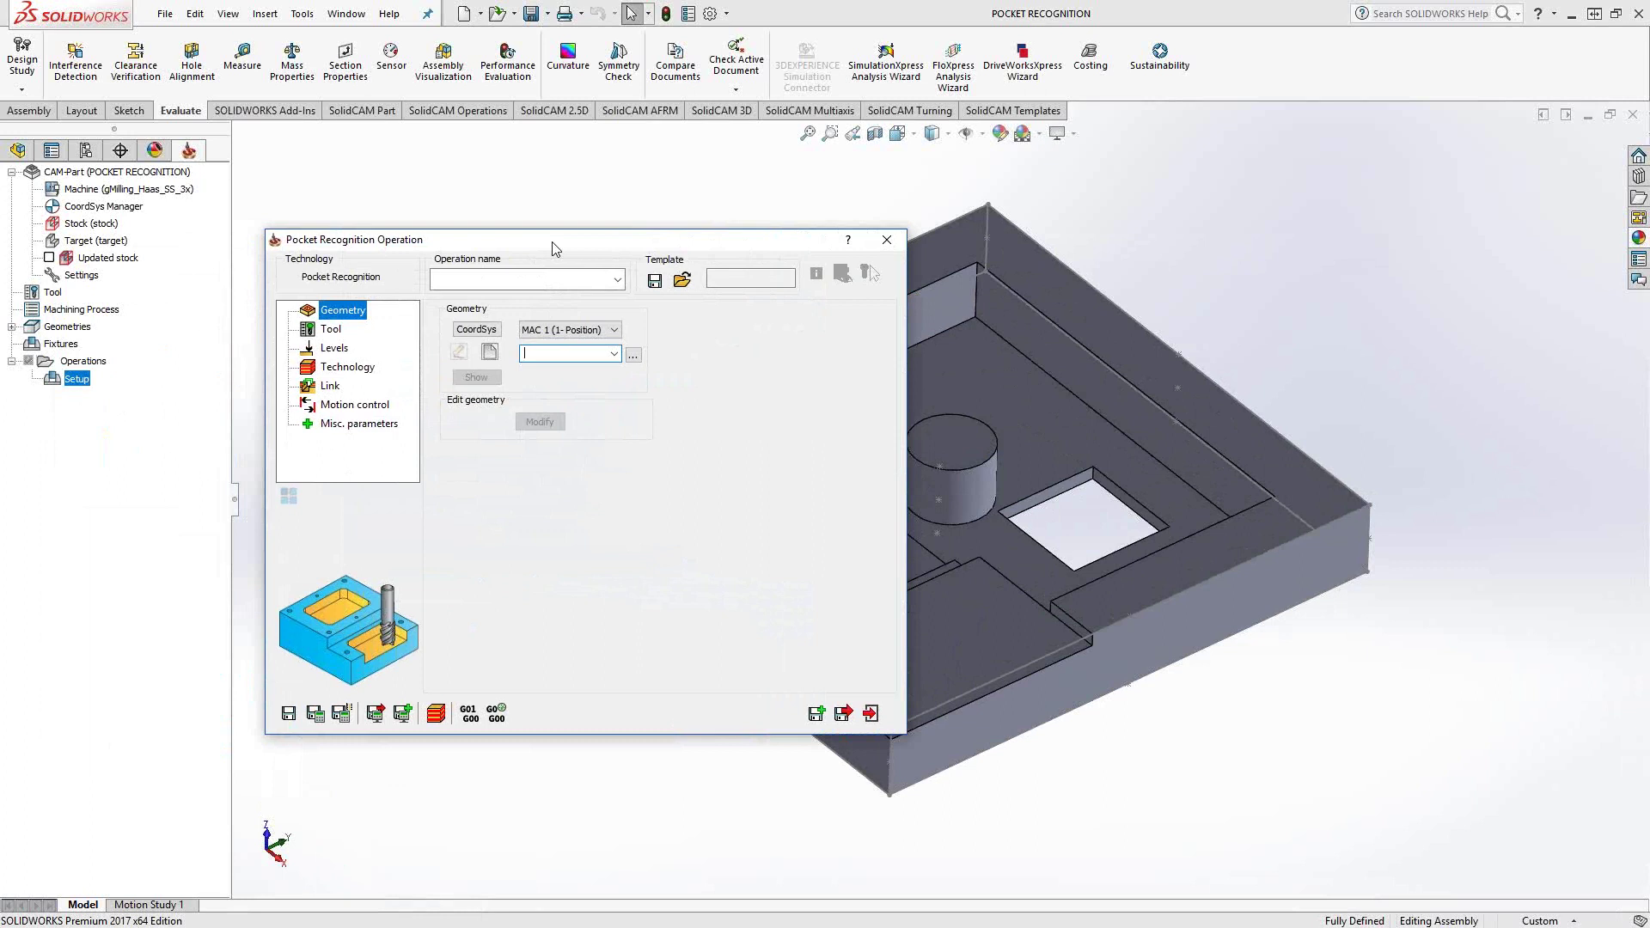
left_click(490, 353)
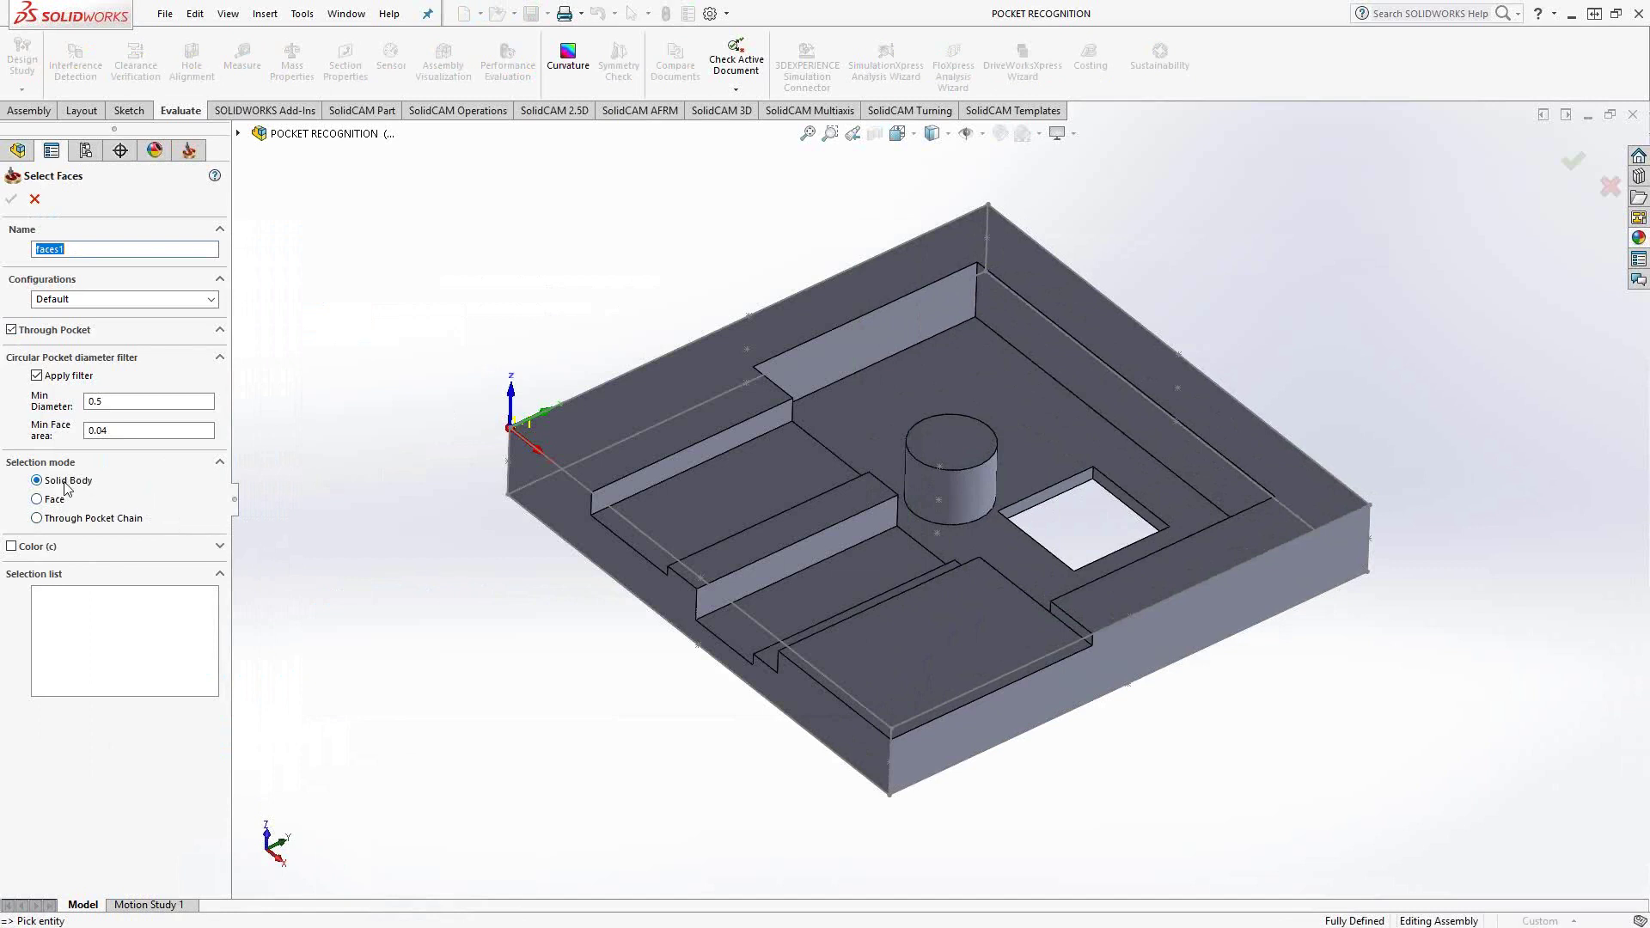
Step: Pick the whole solid as geometry, check Face 3, Face 1 and Chain 1, and accept
left_click(688, 378)
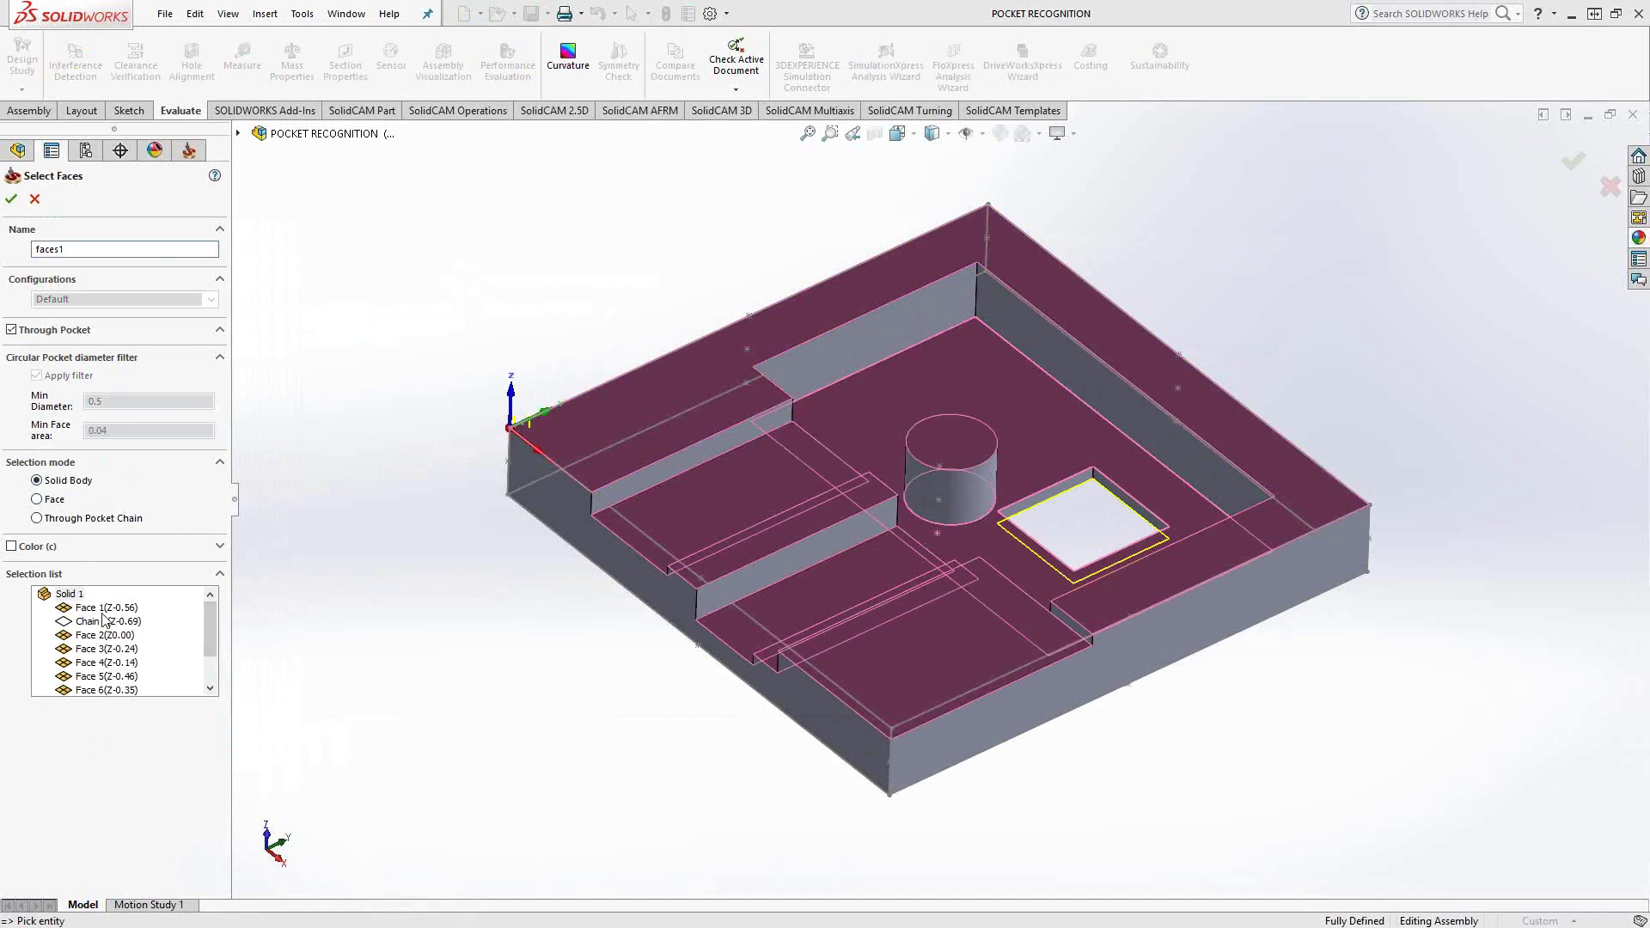
left_click(109, 651)
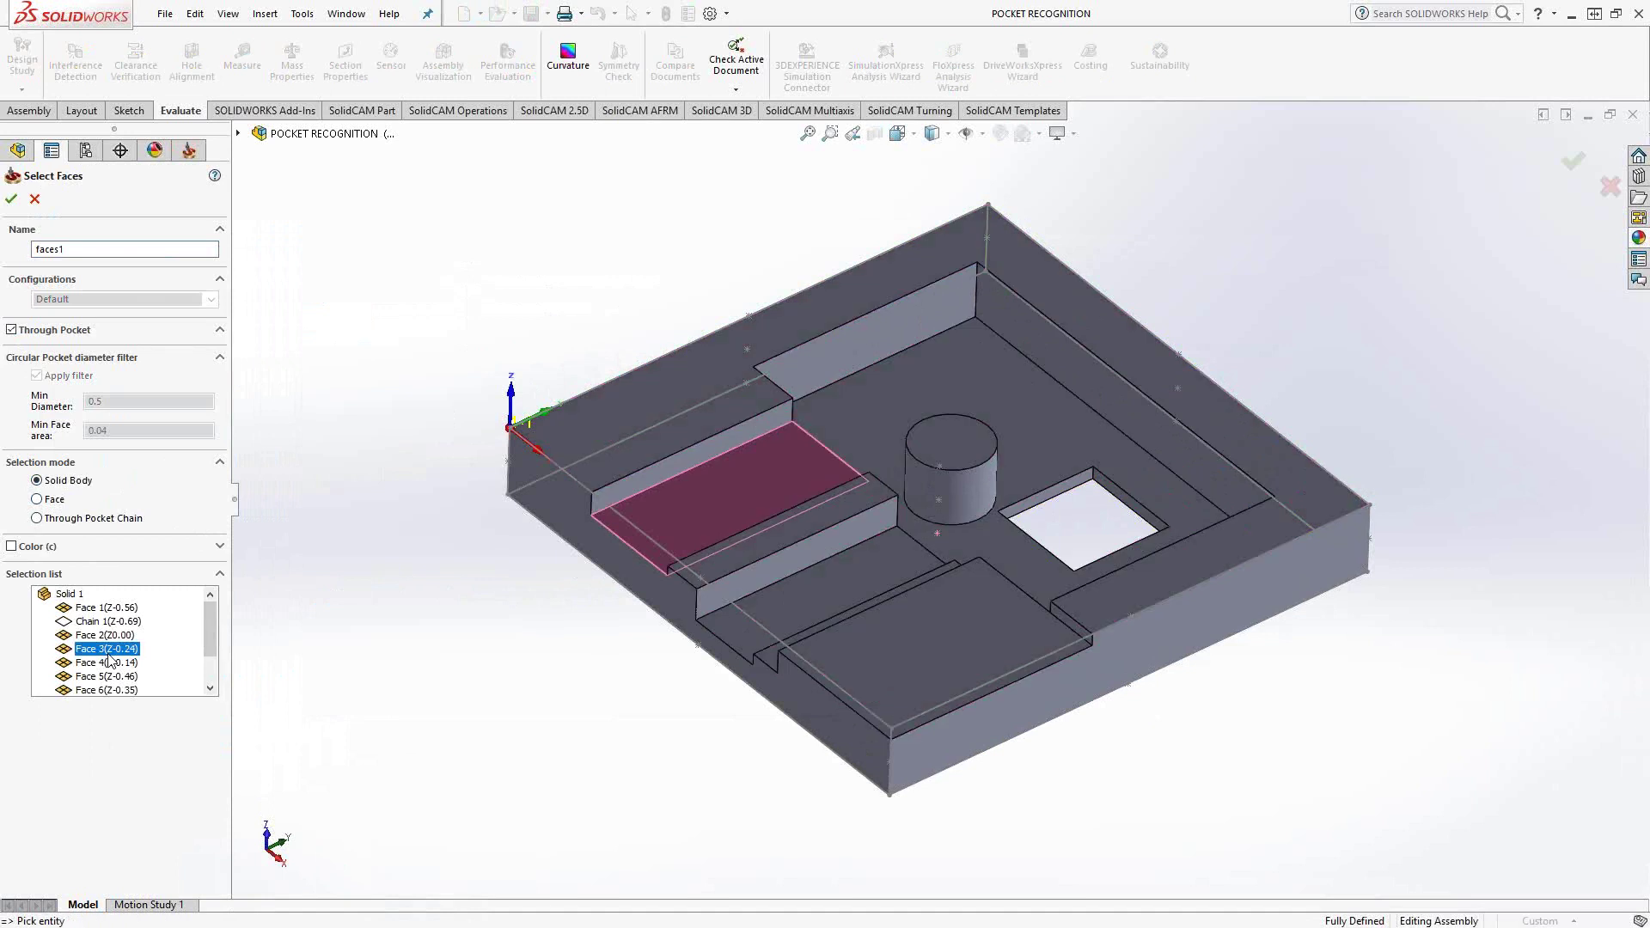
left_click(105, 610)
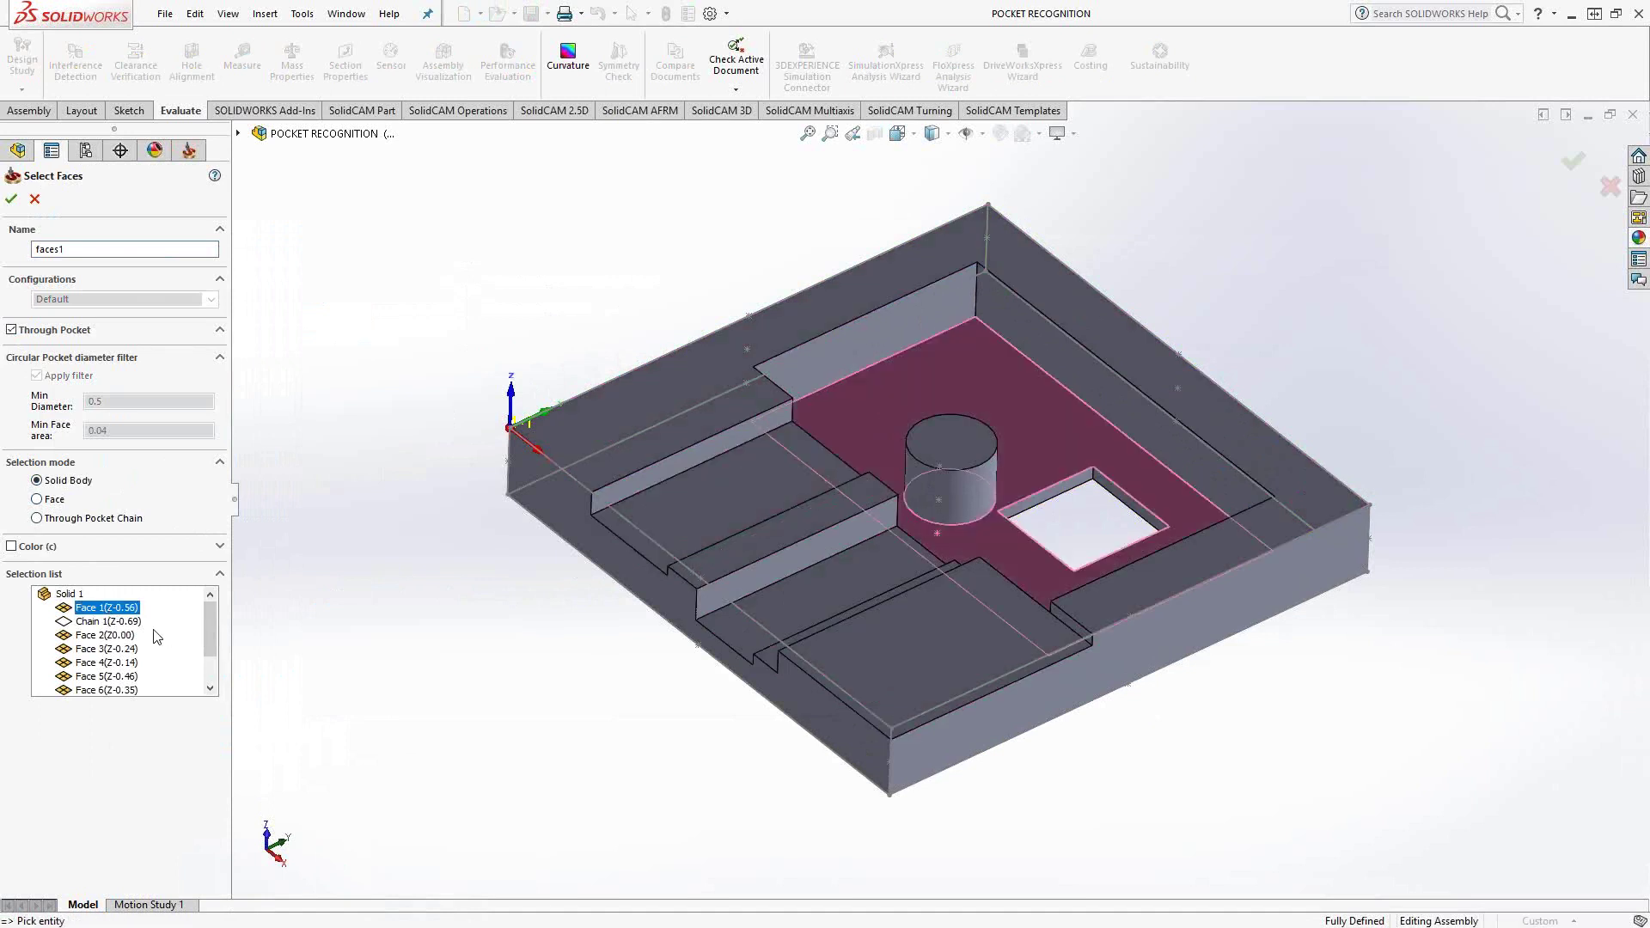
left_click(84, 622)
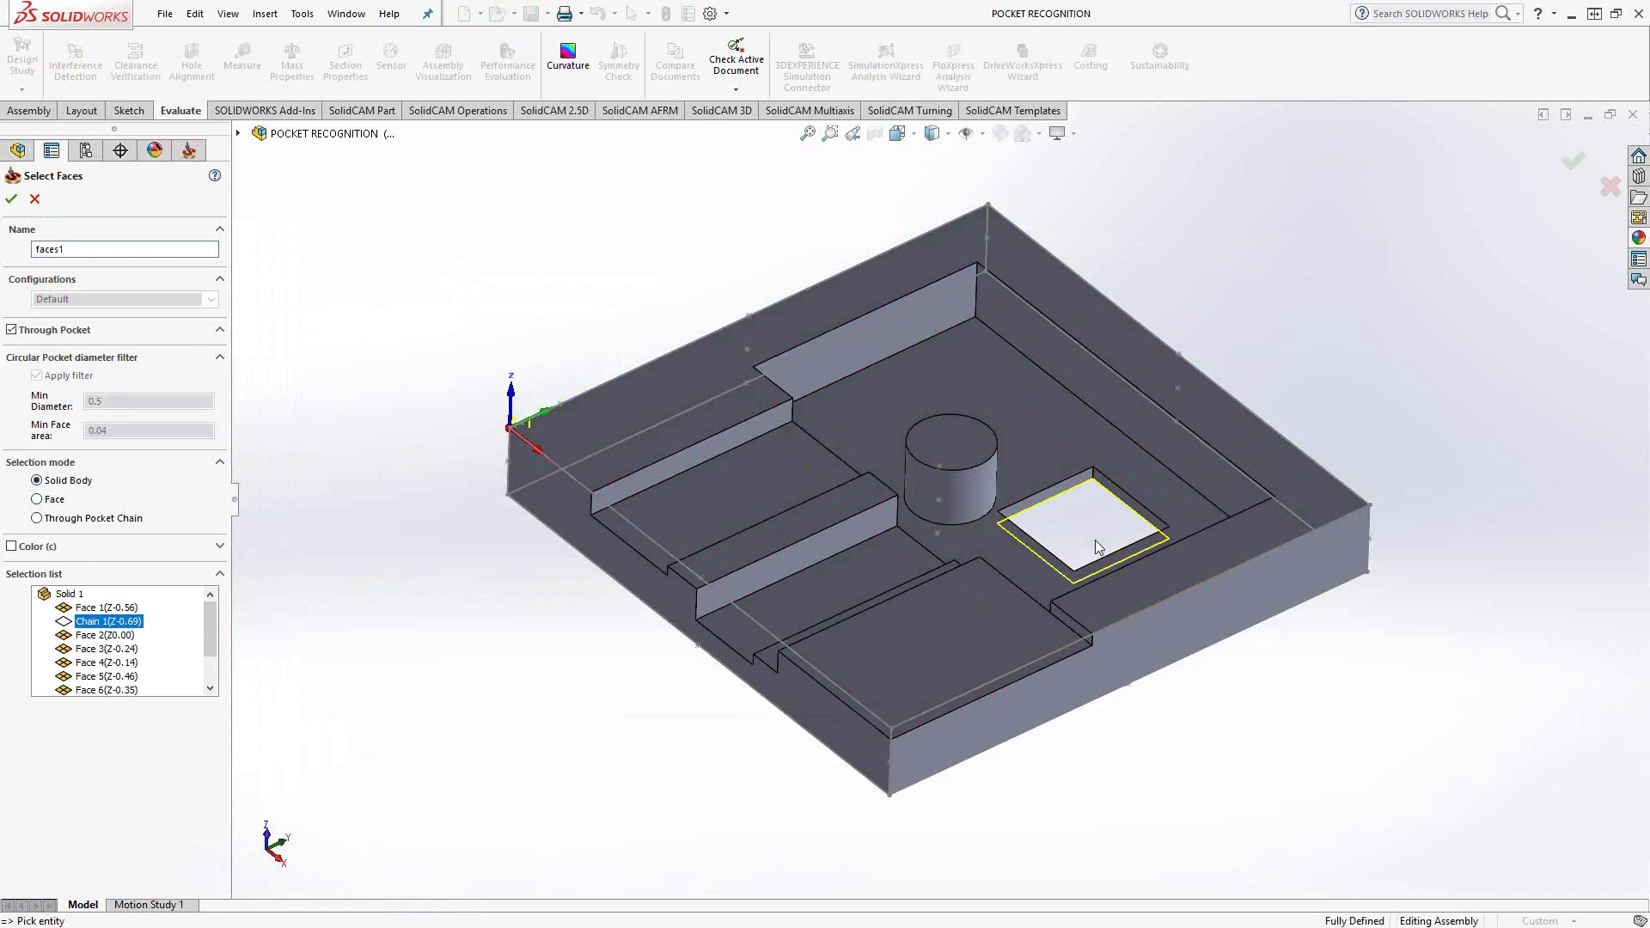
left_click(11, 200)
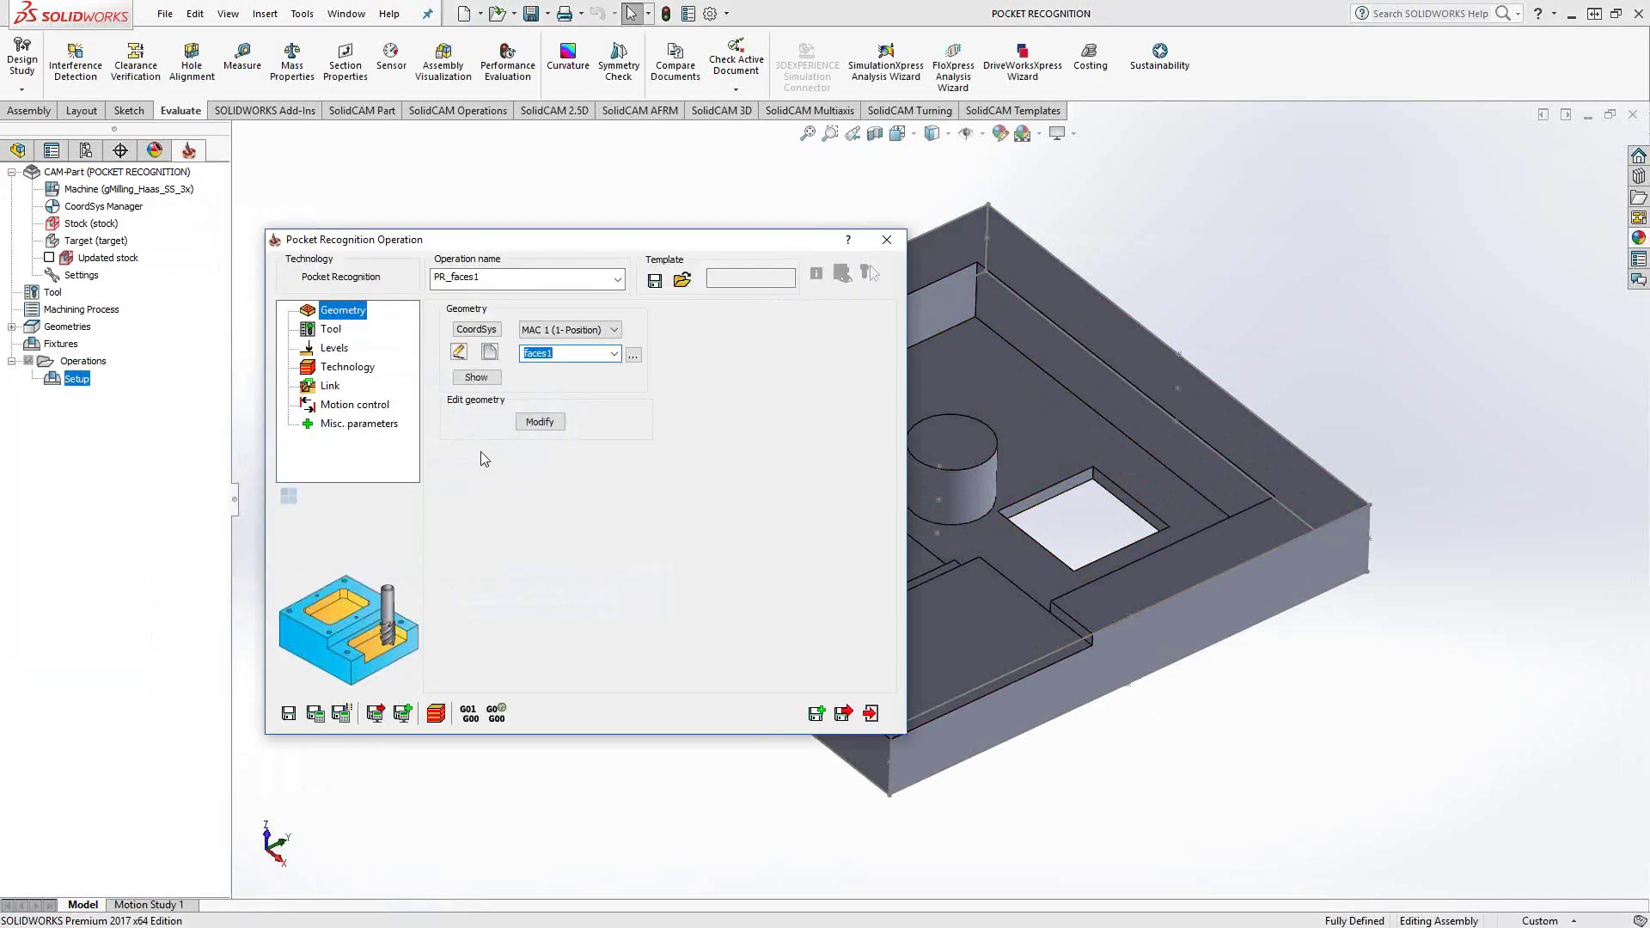
Step: In faces1's Modify settings, leave Exclude Top Faces off and view the plate from above
left_click(540, 422)
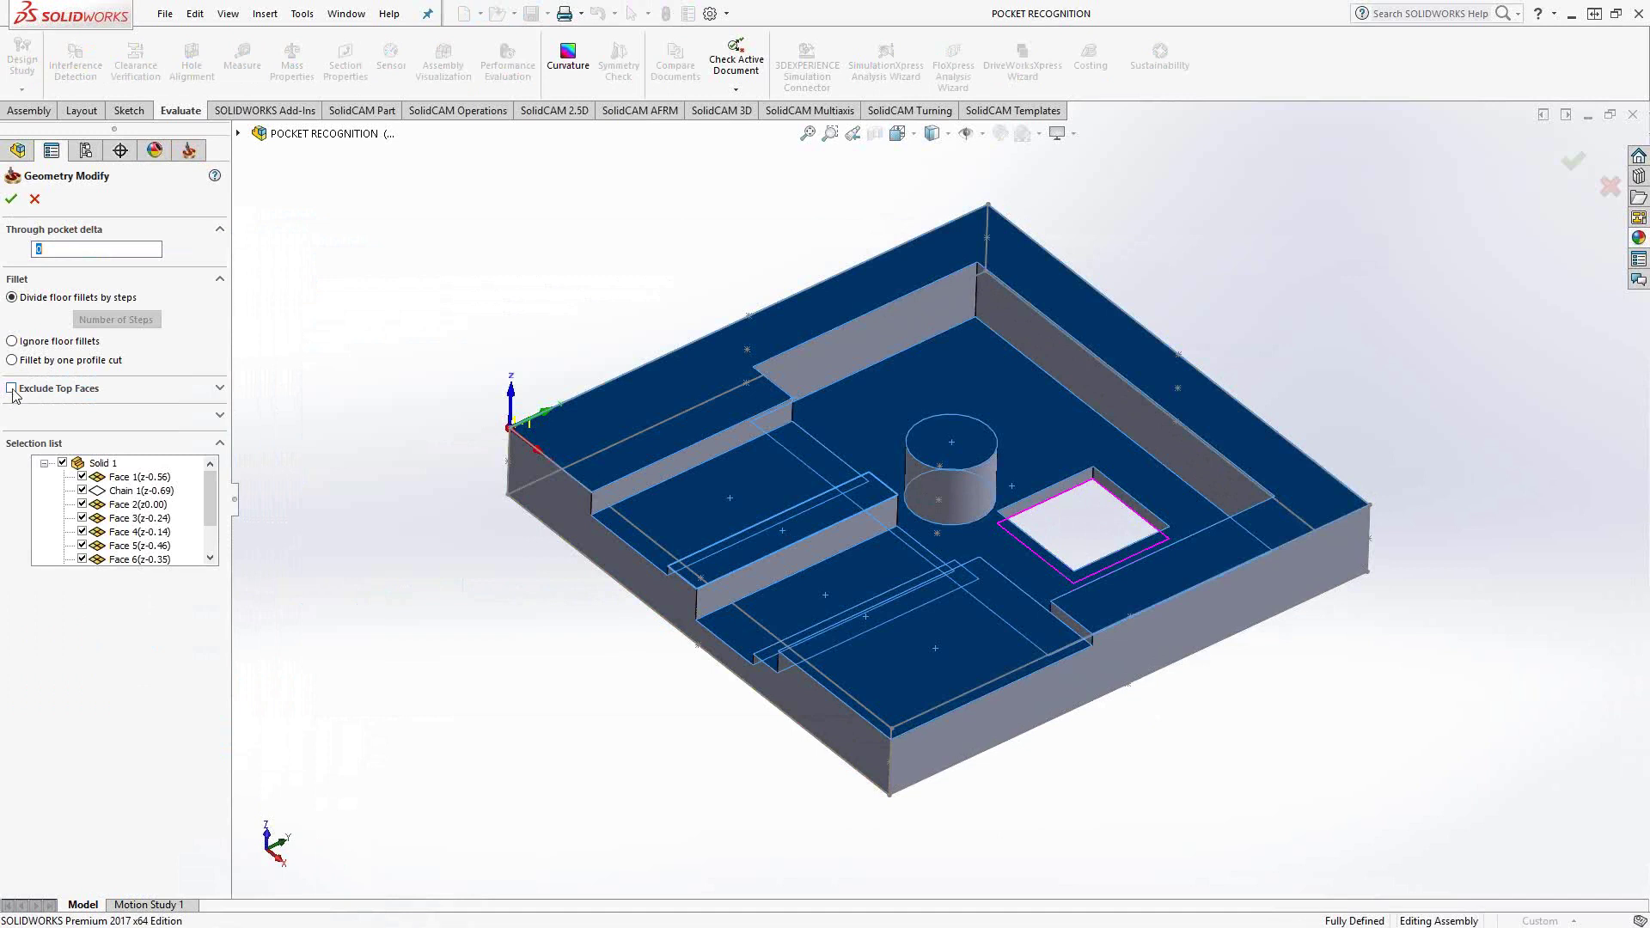
left_click(12, 389)
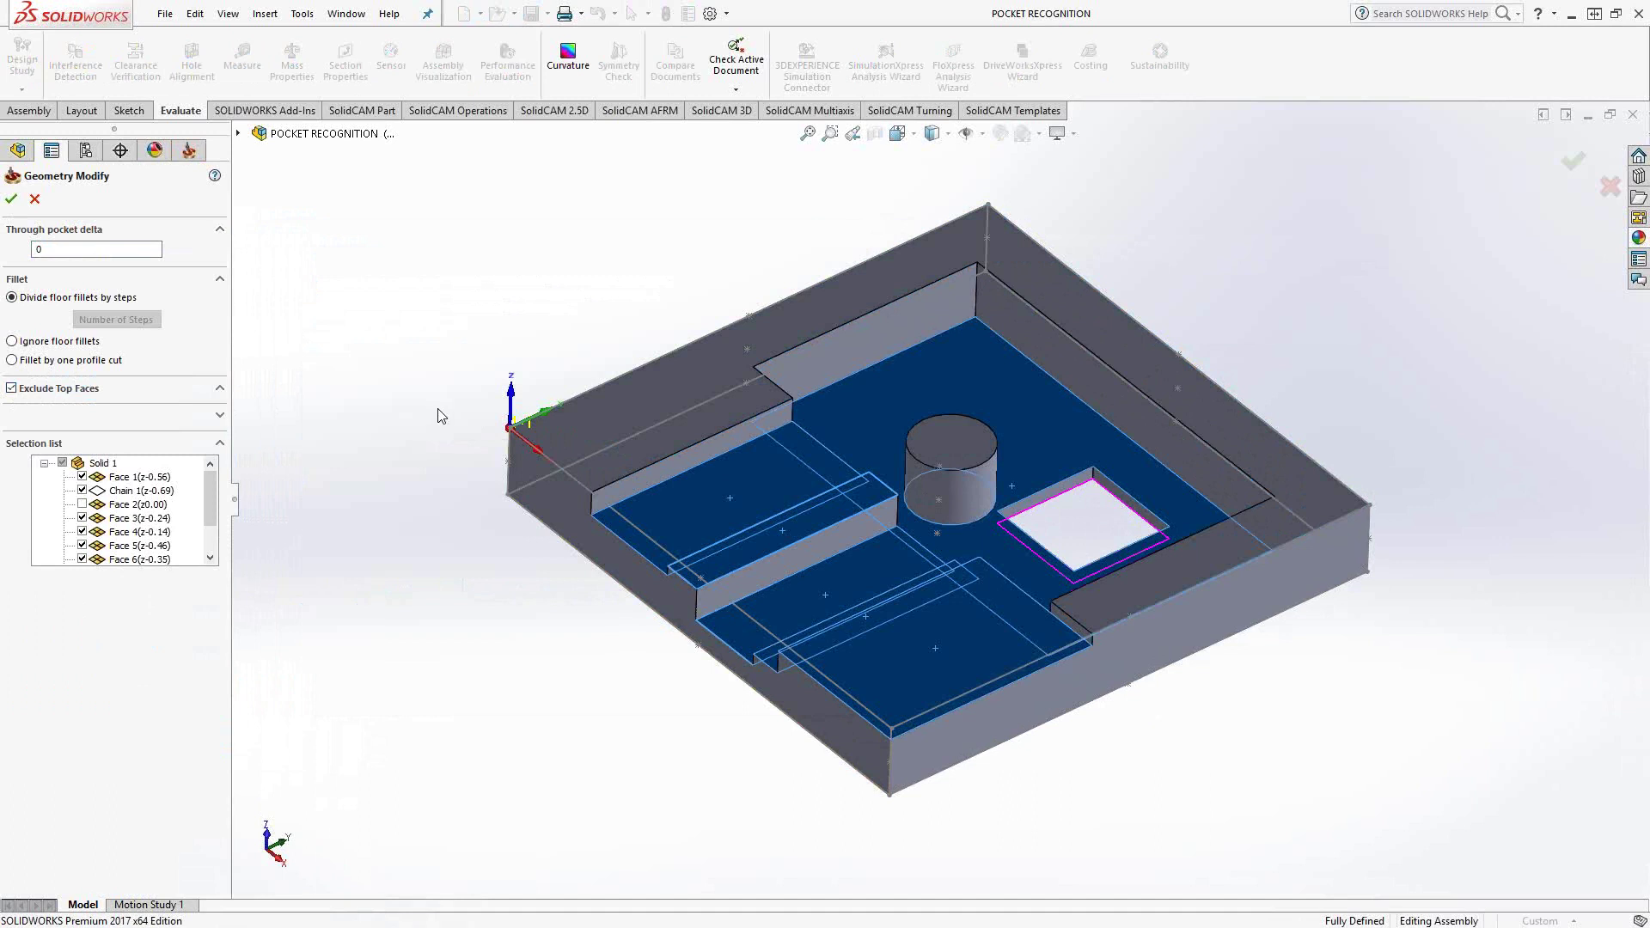
left_click(12, 390)
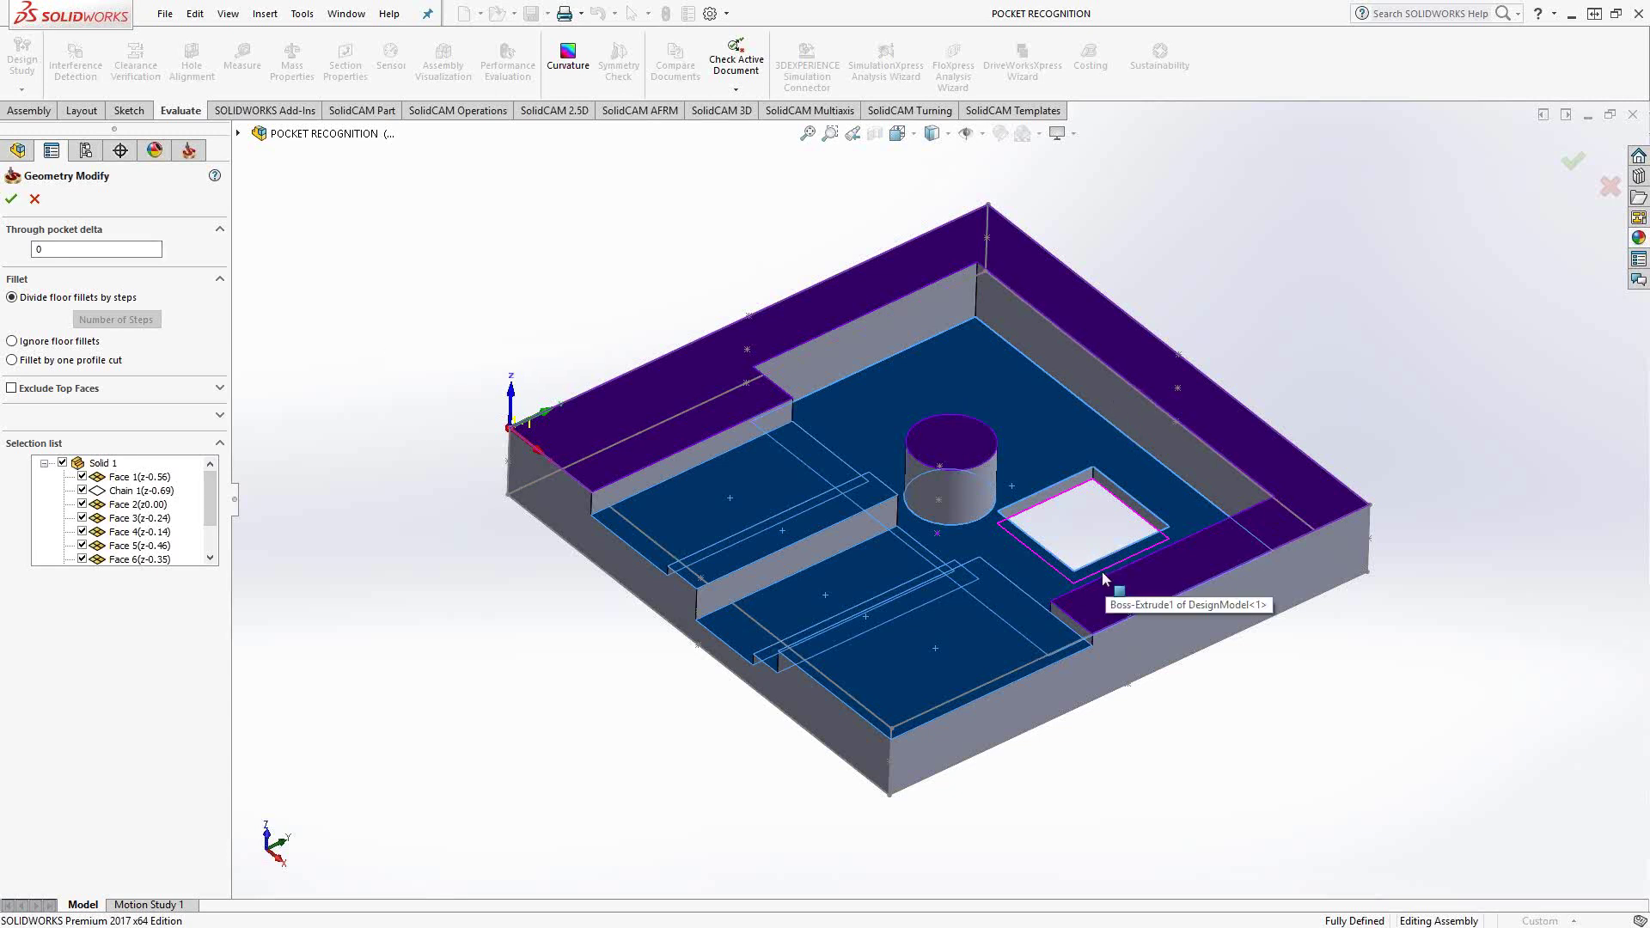
middle_click_drag(1075, 636, 1110, 480)
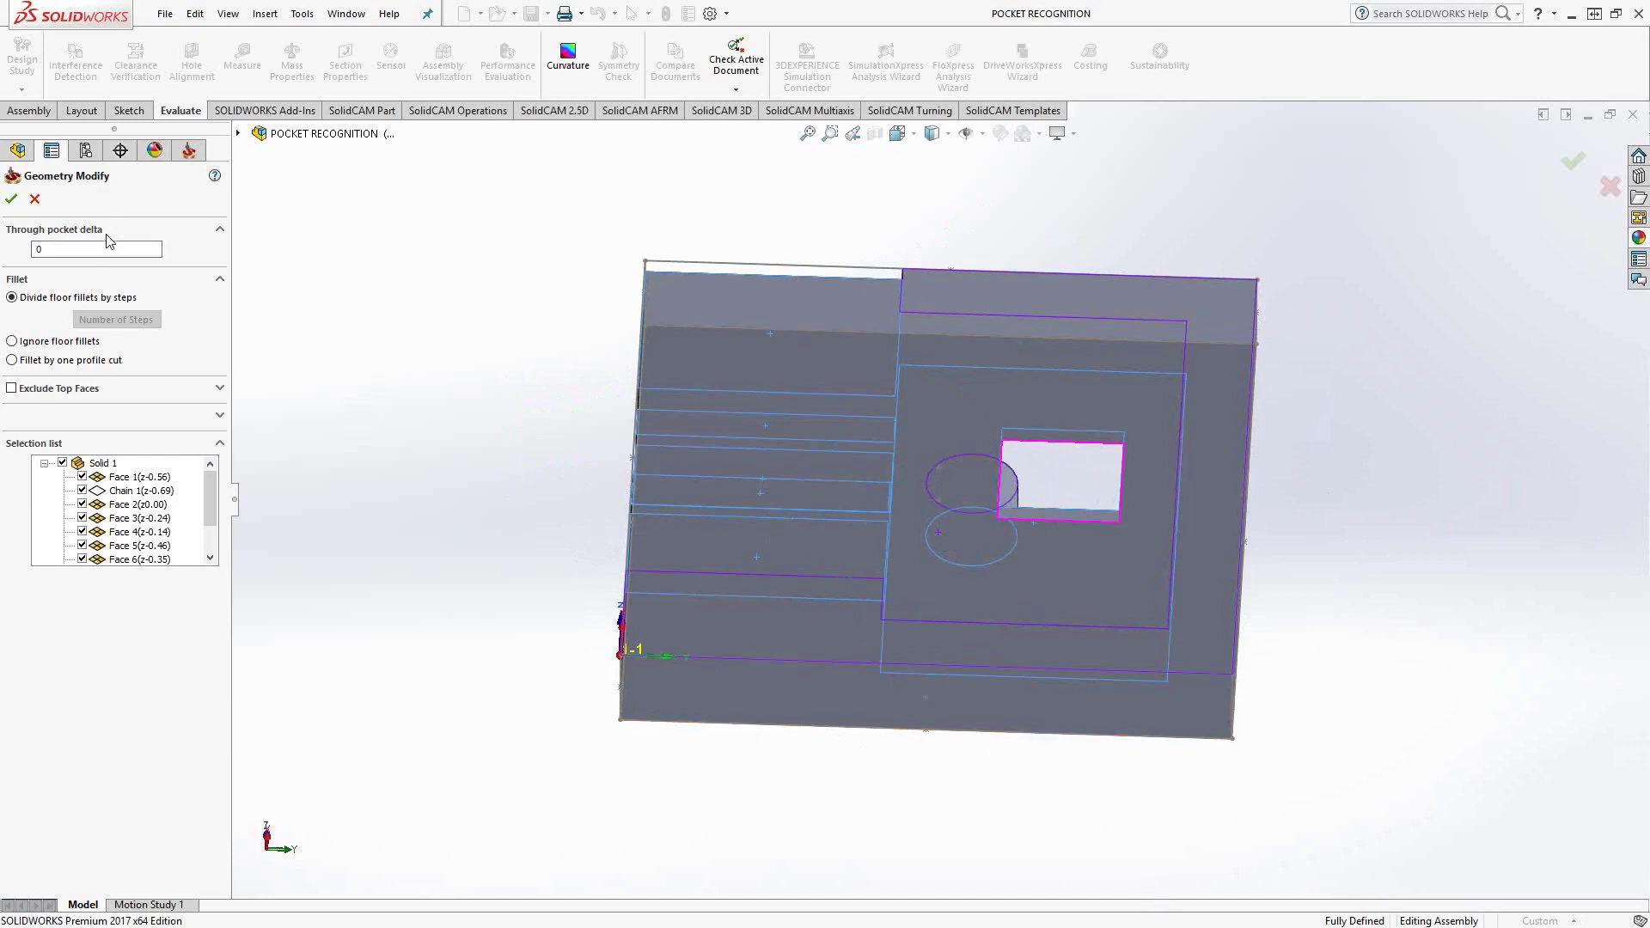
Step: Set faces1's through pocket delta to -.5 and confirm the extended geometry
left_click(69, 250)
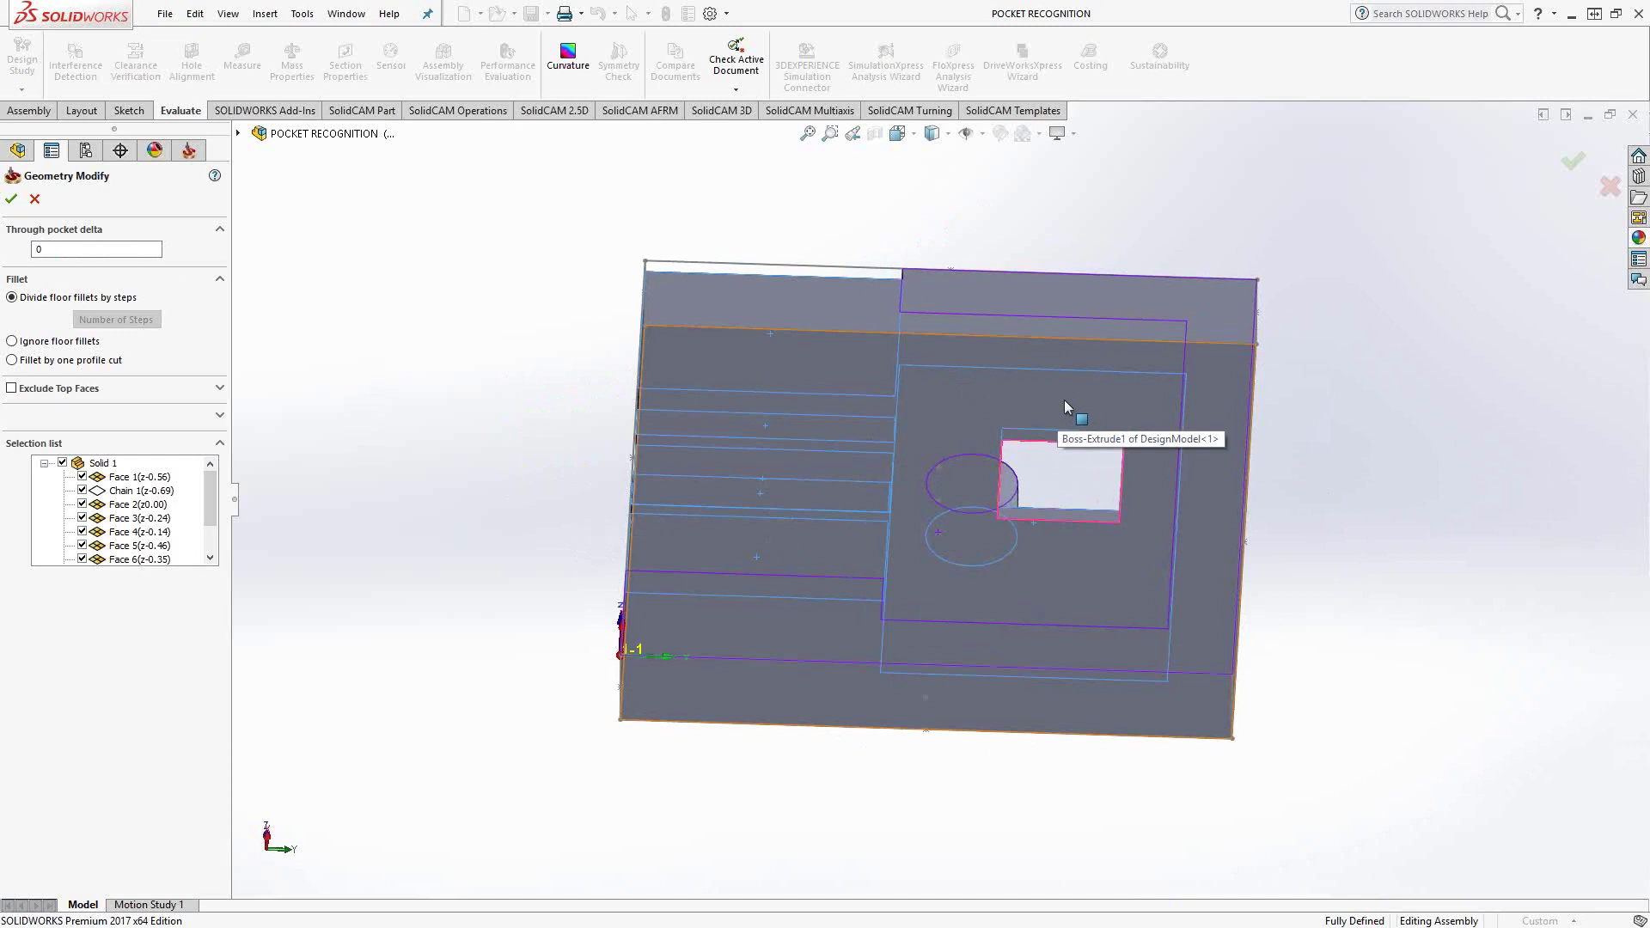
double_click(94, 250)
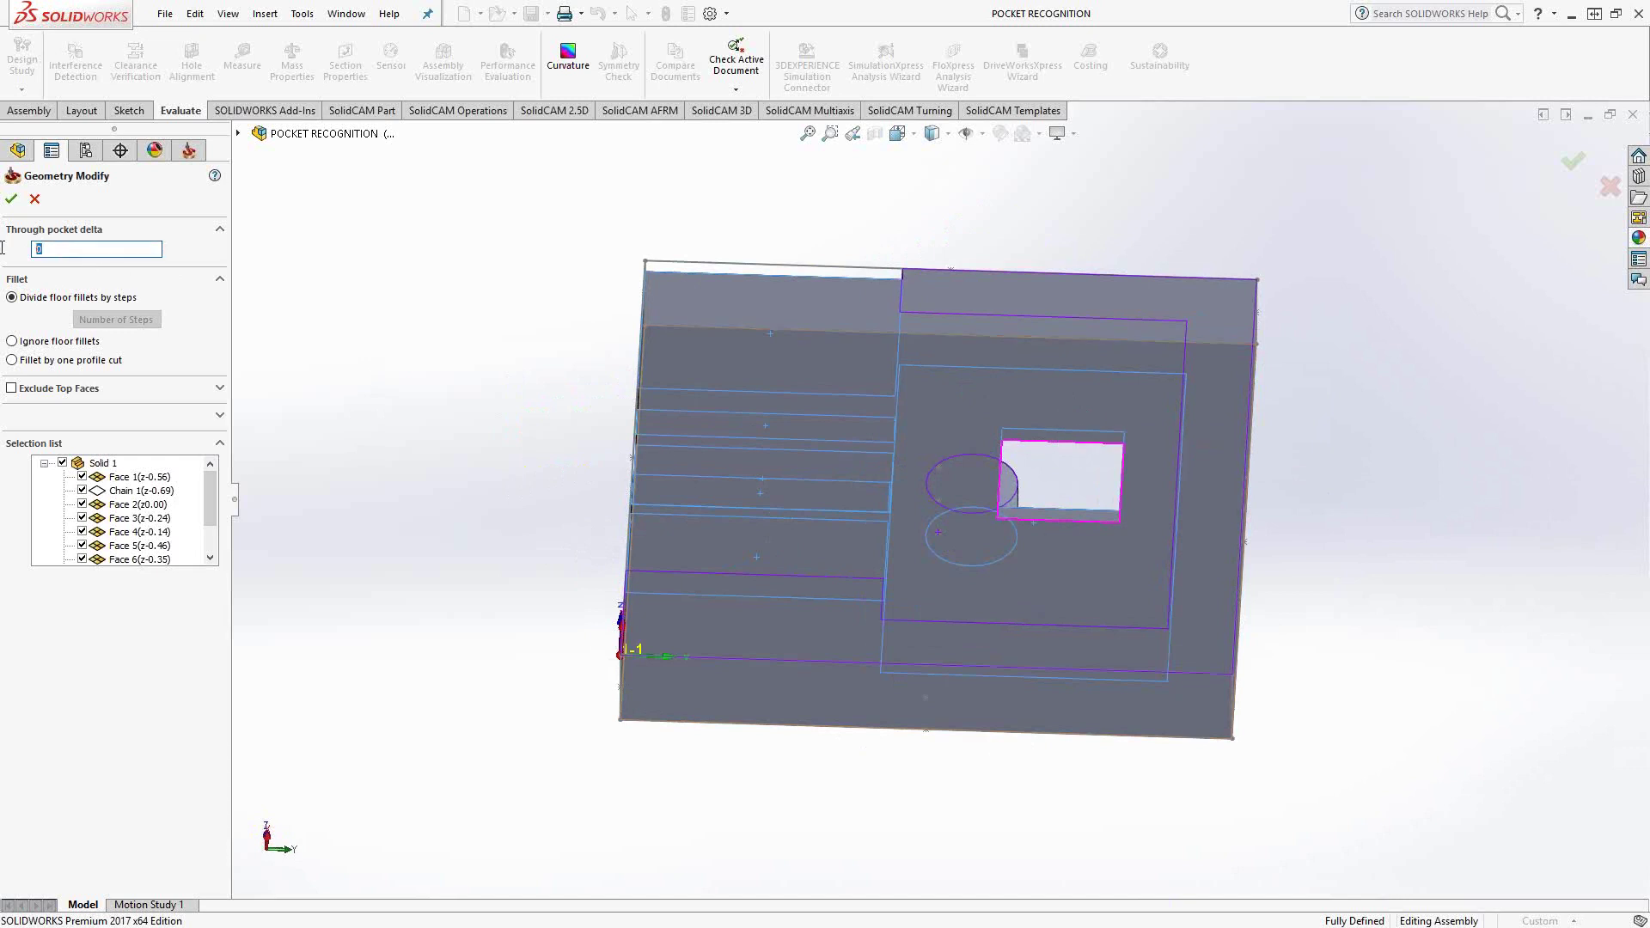
type("-.5")
middle_click_drag(398, 298, 498, 391)
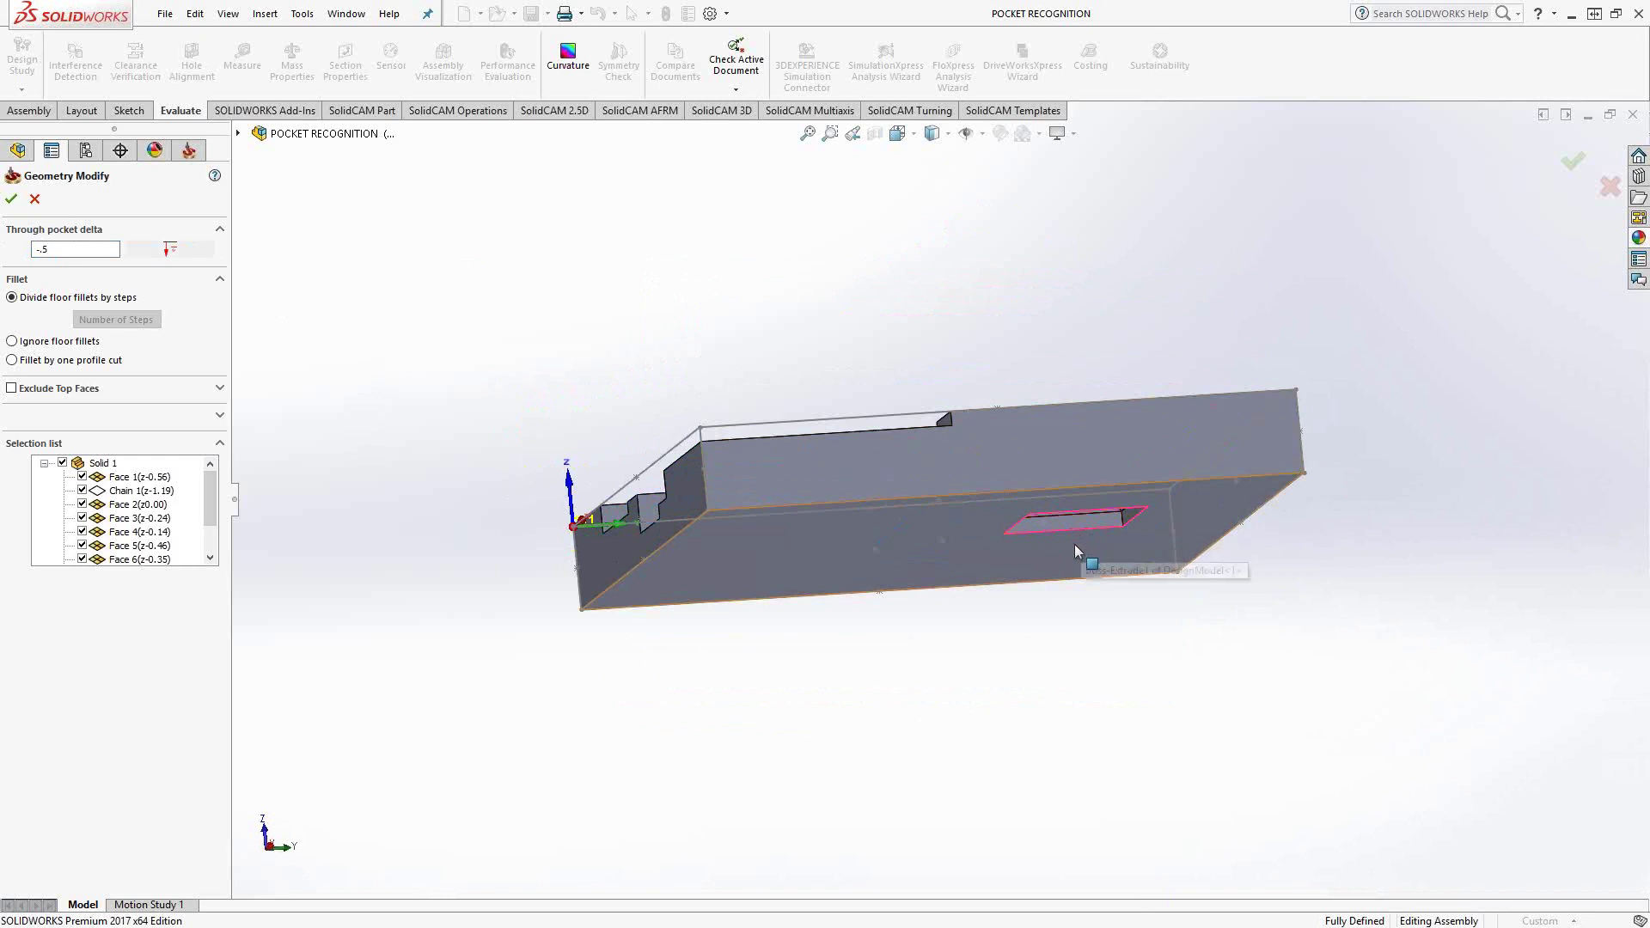
left_click(11, 199)
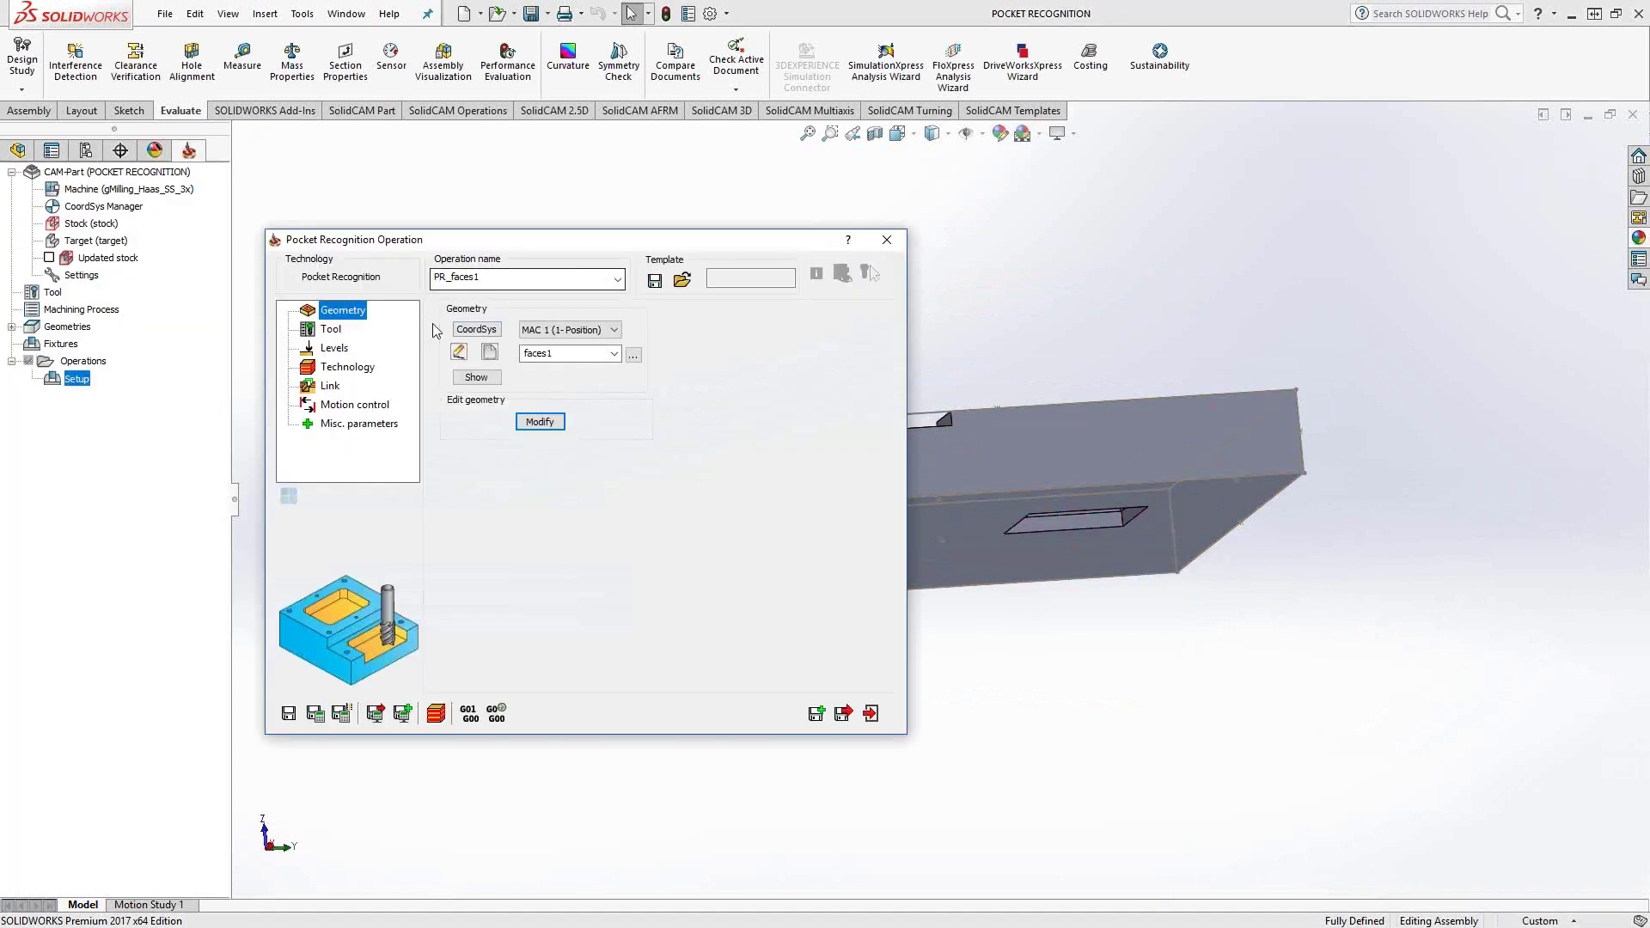
Step: Assign tool 1, the 0.5-inch 4-flute roughing end mill, then review its data and levels
left_click(330, 329)
left_click(559, 574)
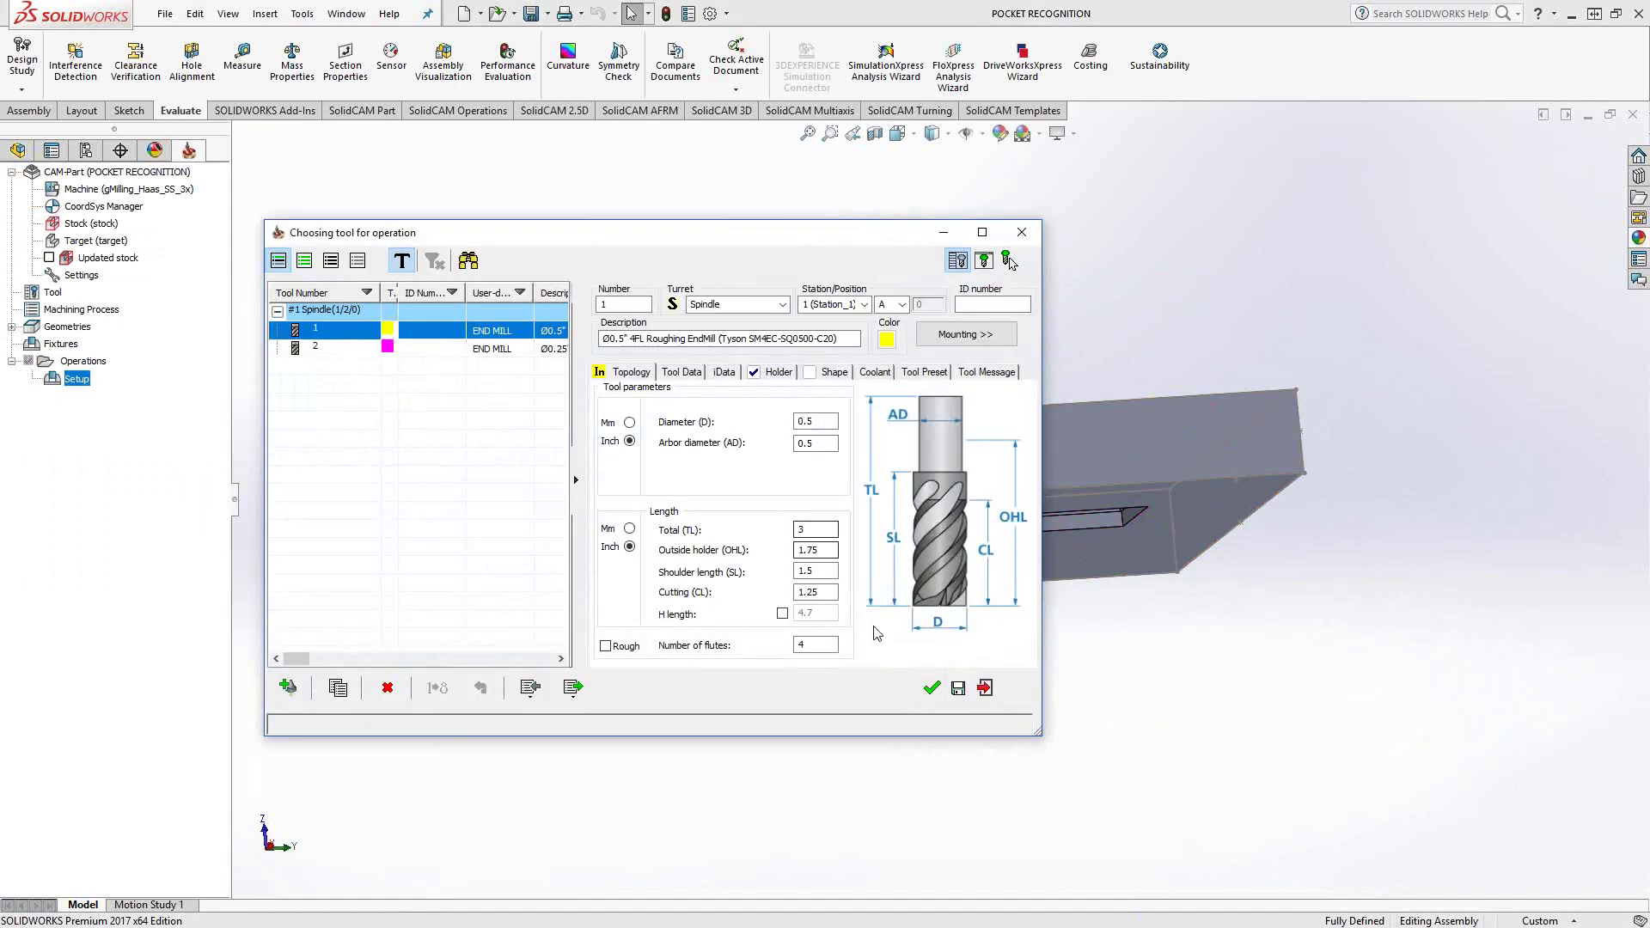
left_click(933, 688)
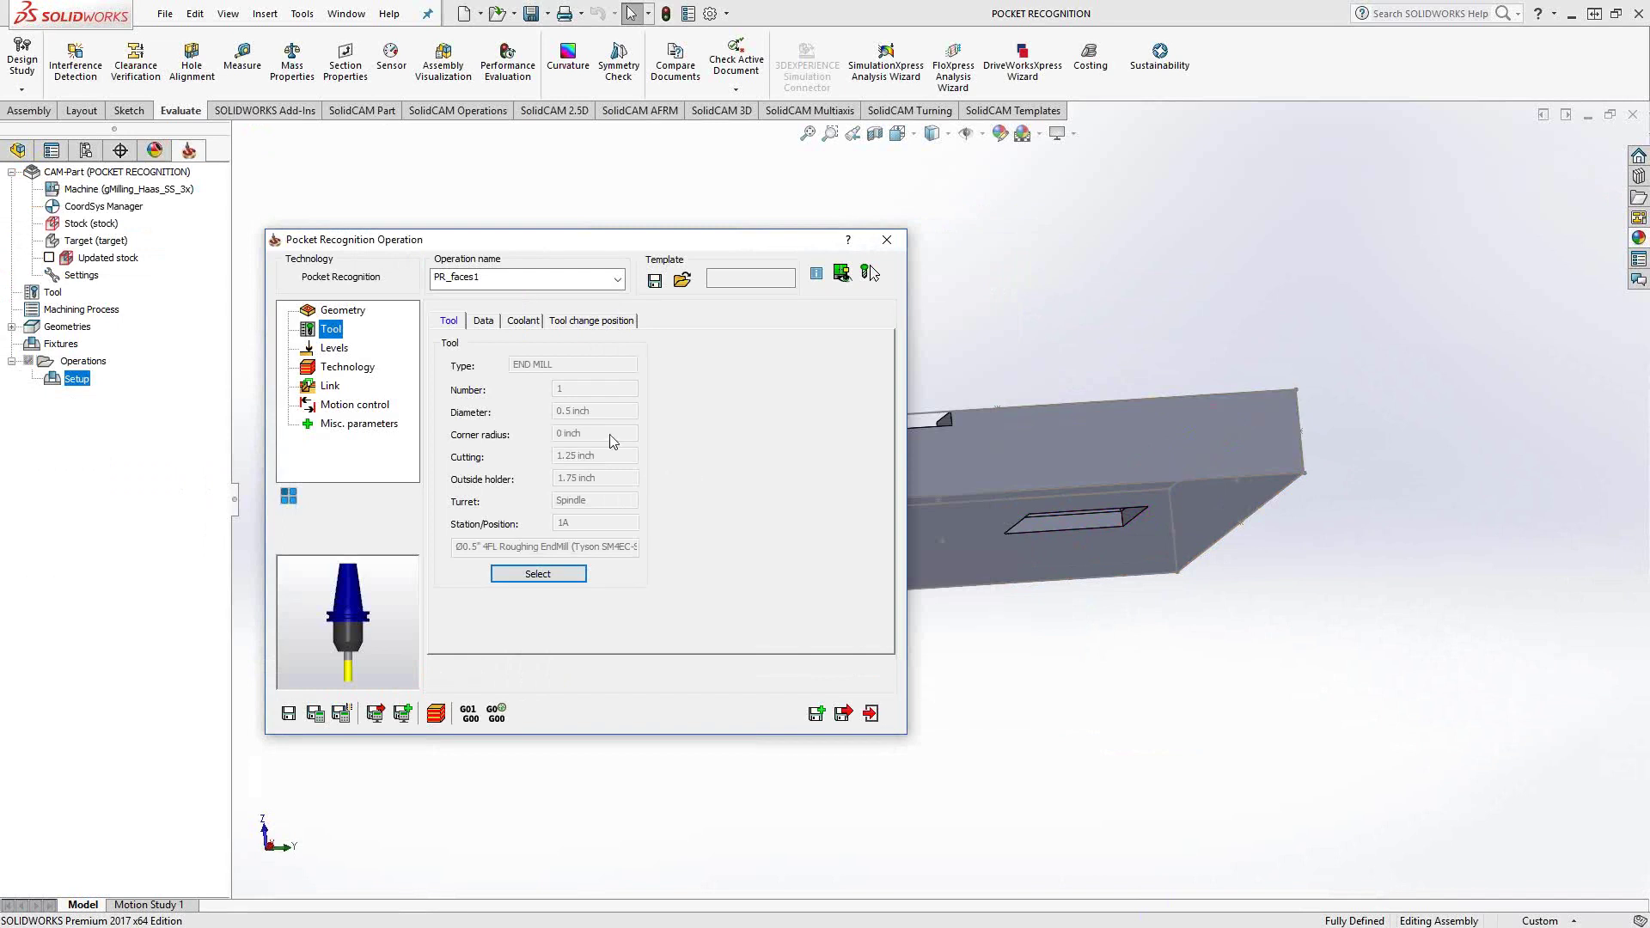
left_click(489, 321)
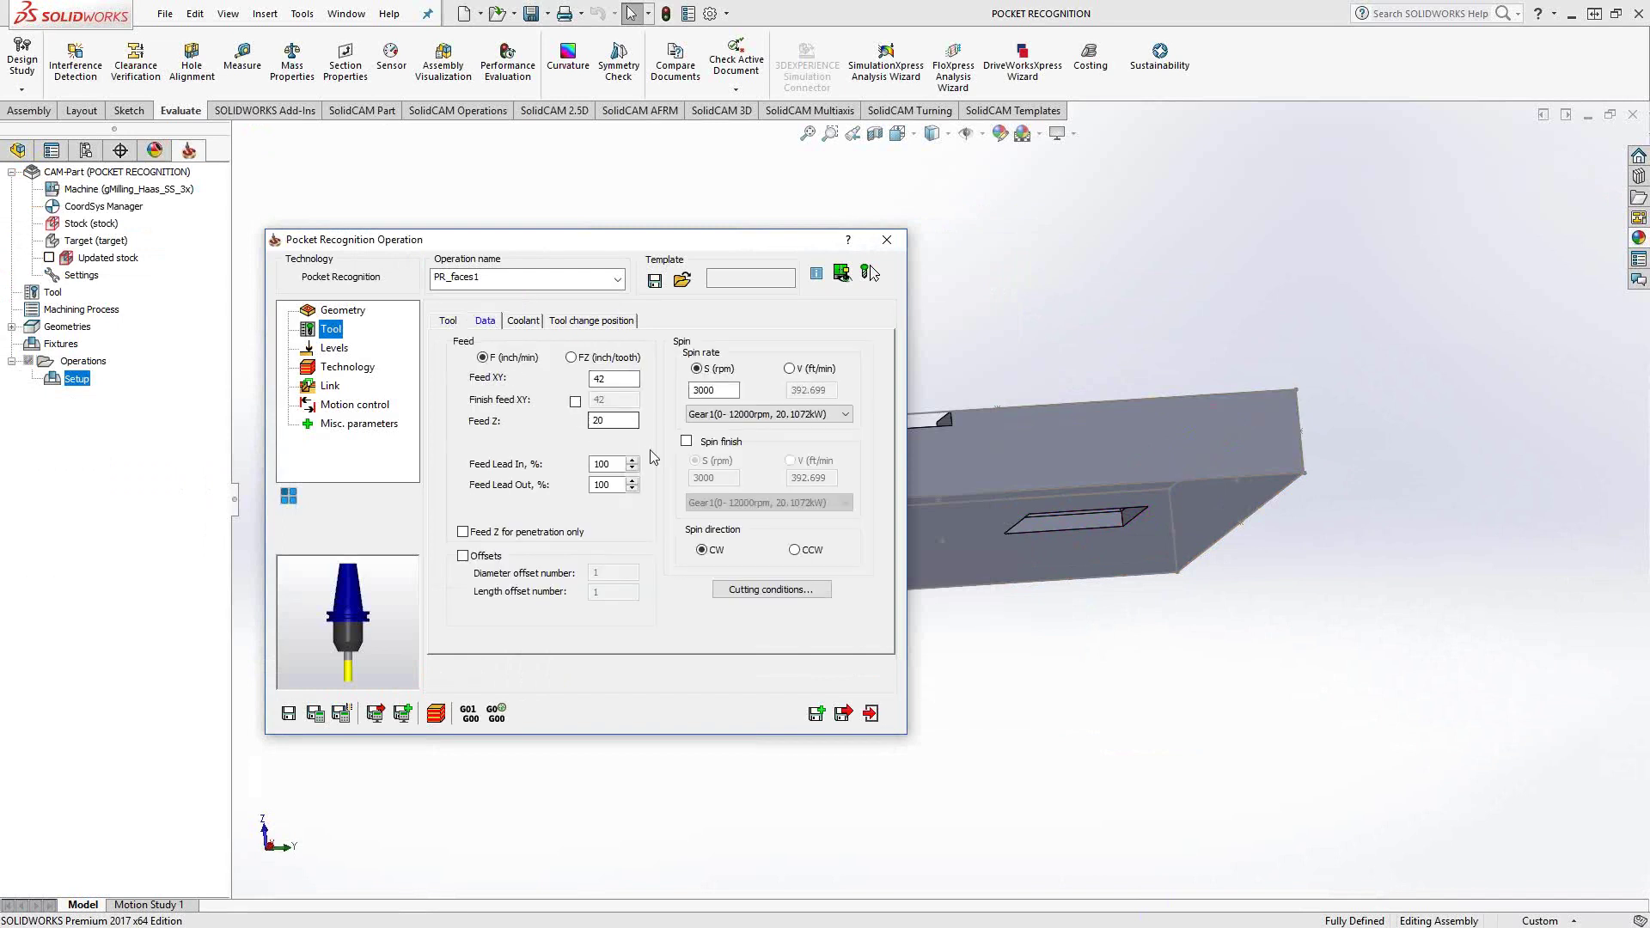
left_click(335, 349)
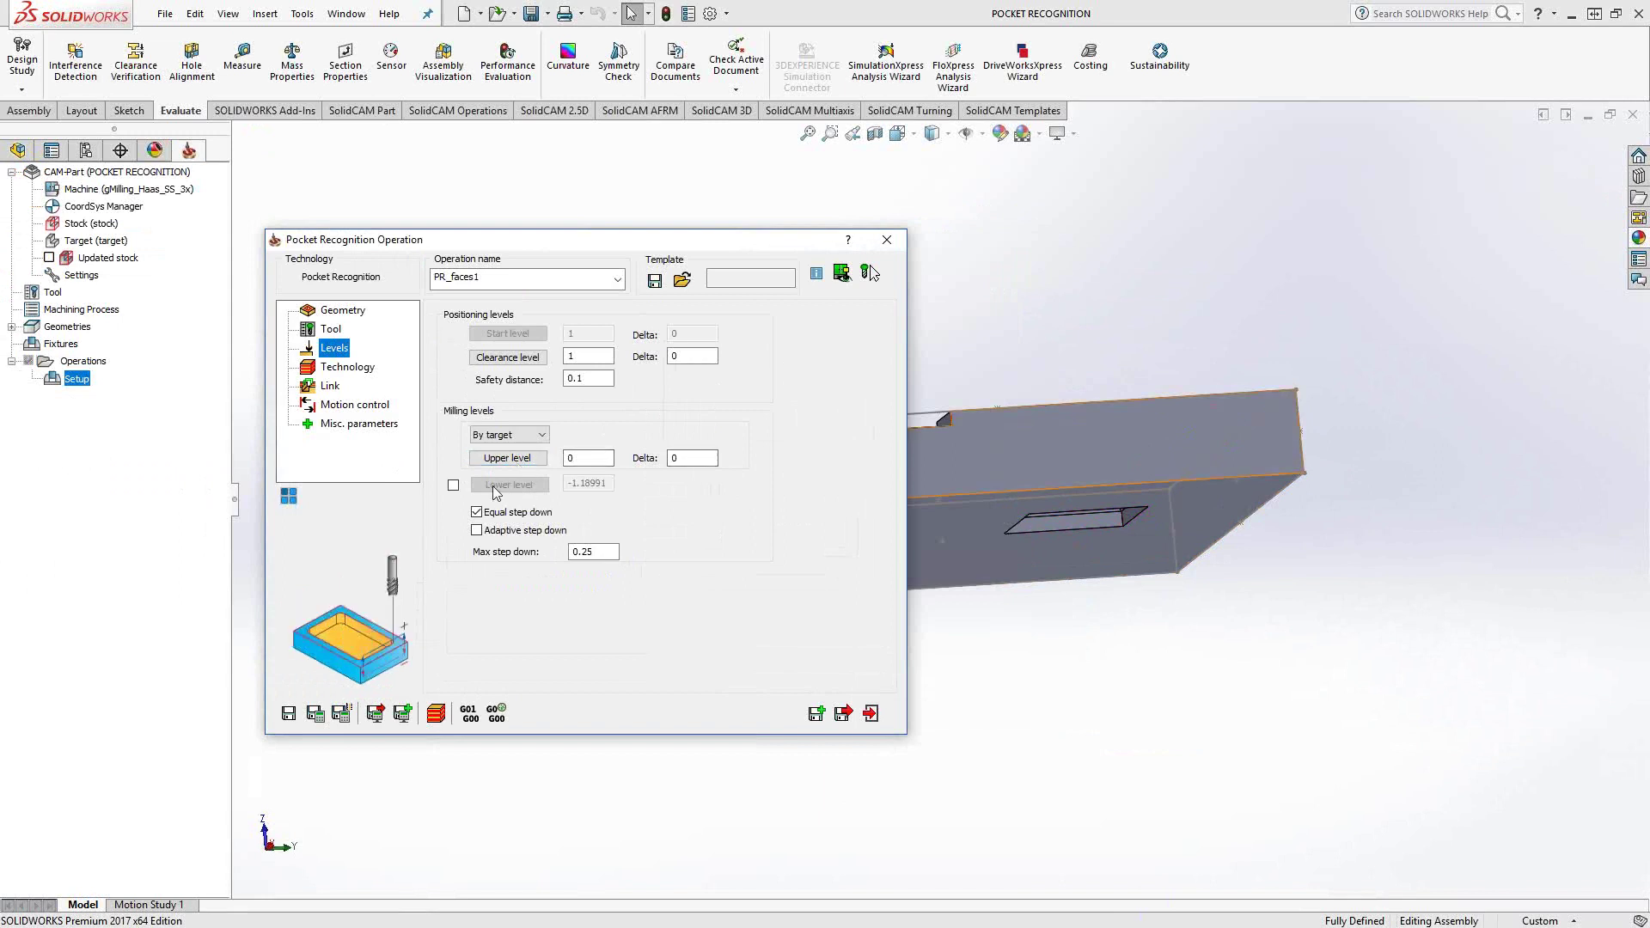
Step: Review the 0.25 max step down and the pocket and boss, then show Technology settings
middle_click_drag(1126, 309, 1139, 402)
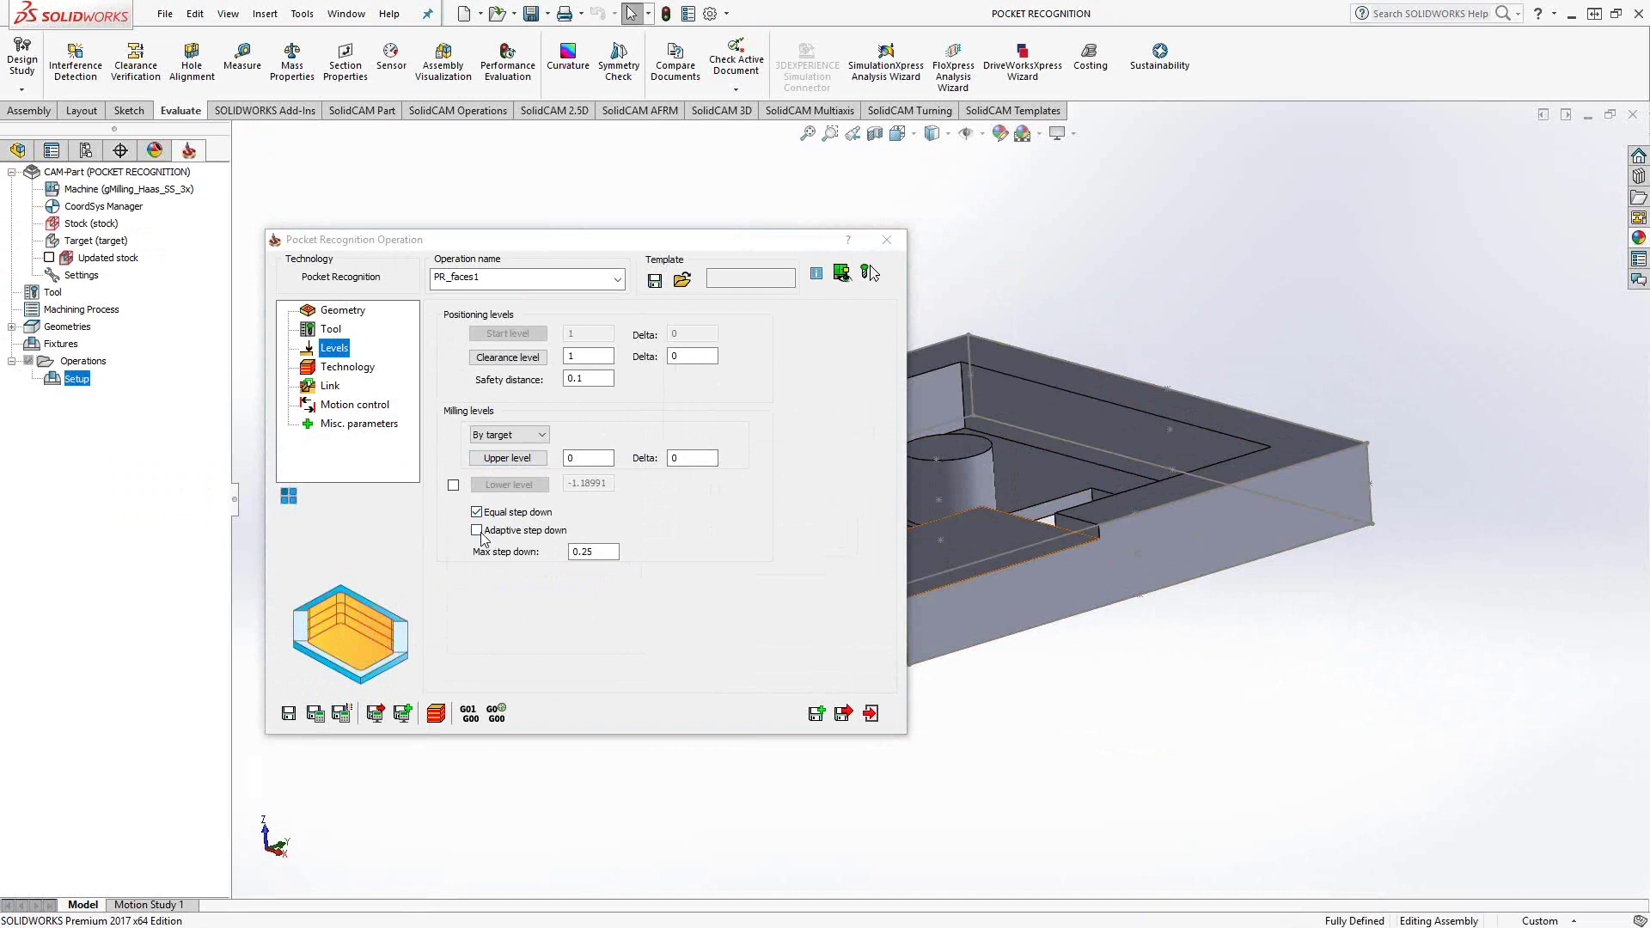
double_click(582, 555)
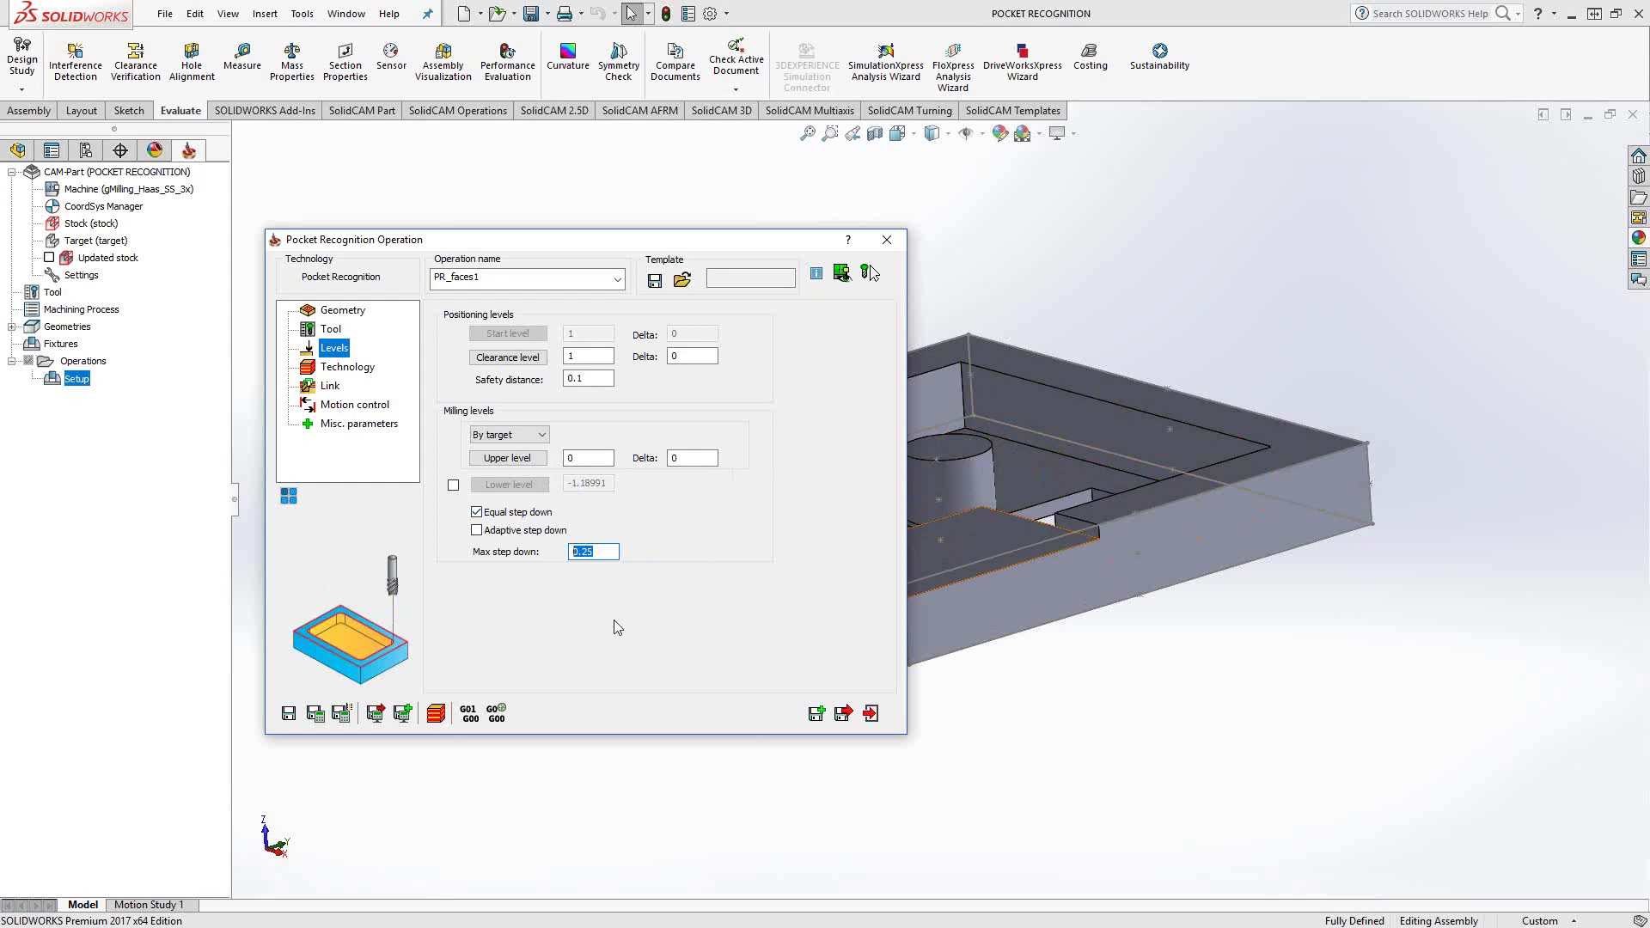
left_click(476, 531)
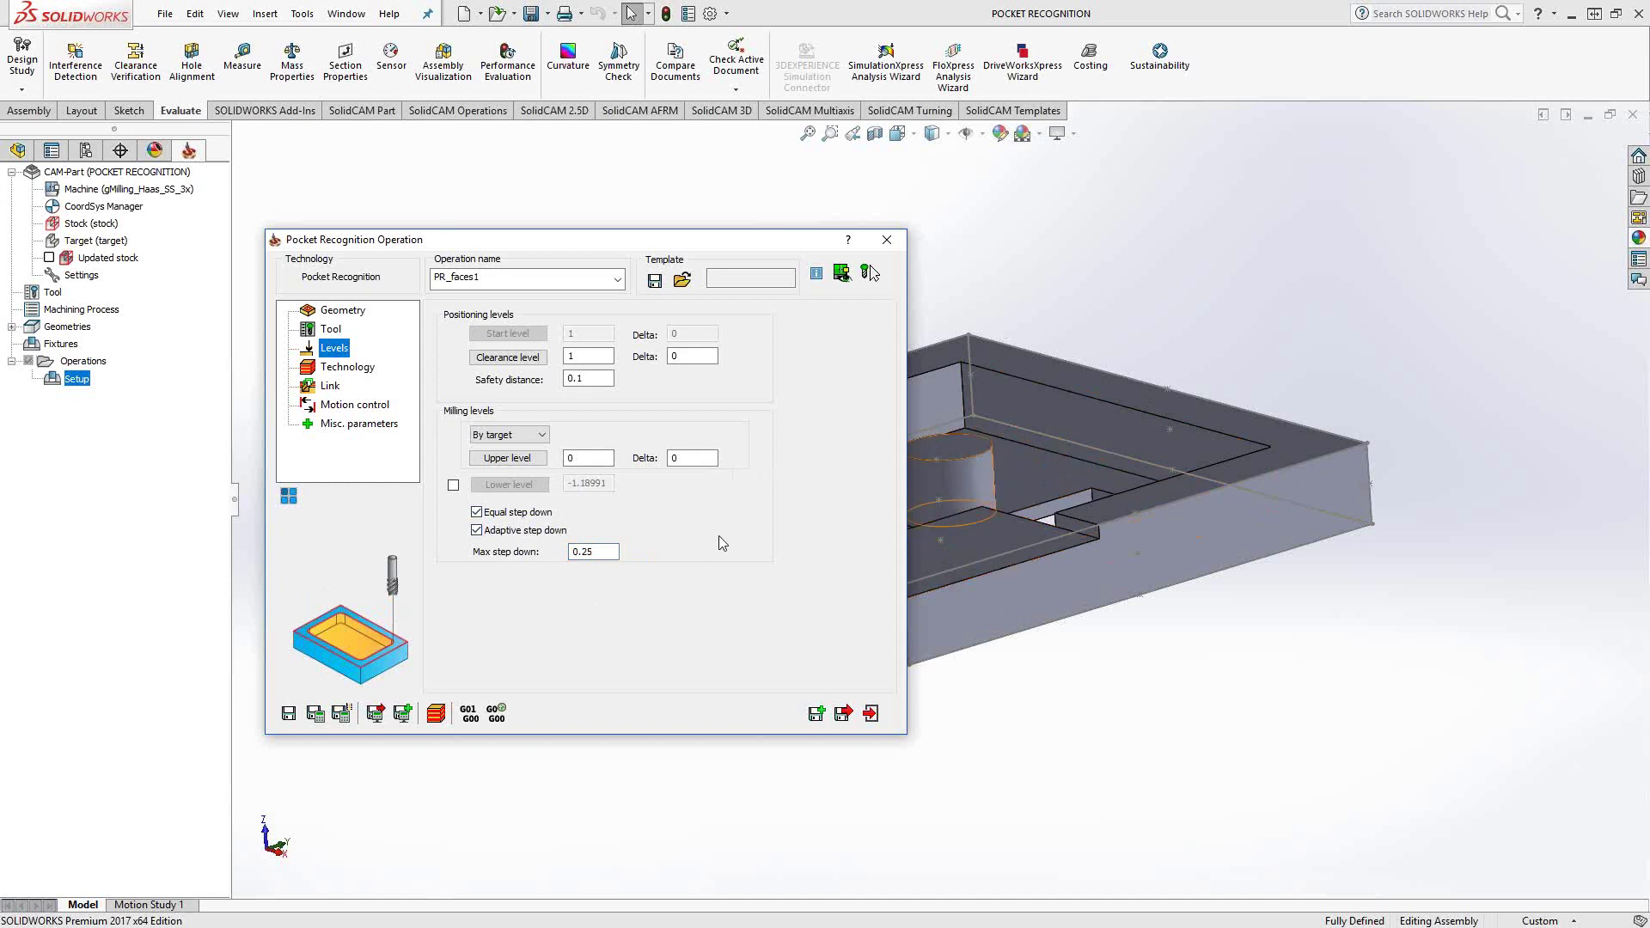
mouse_move(601, 550)
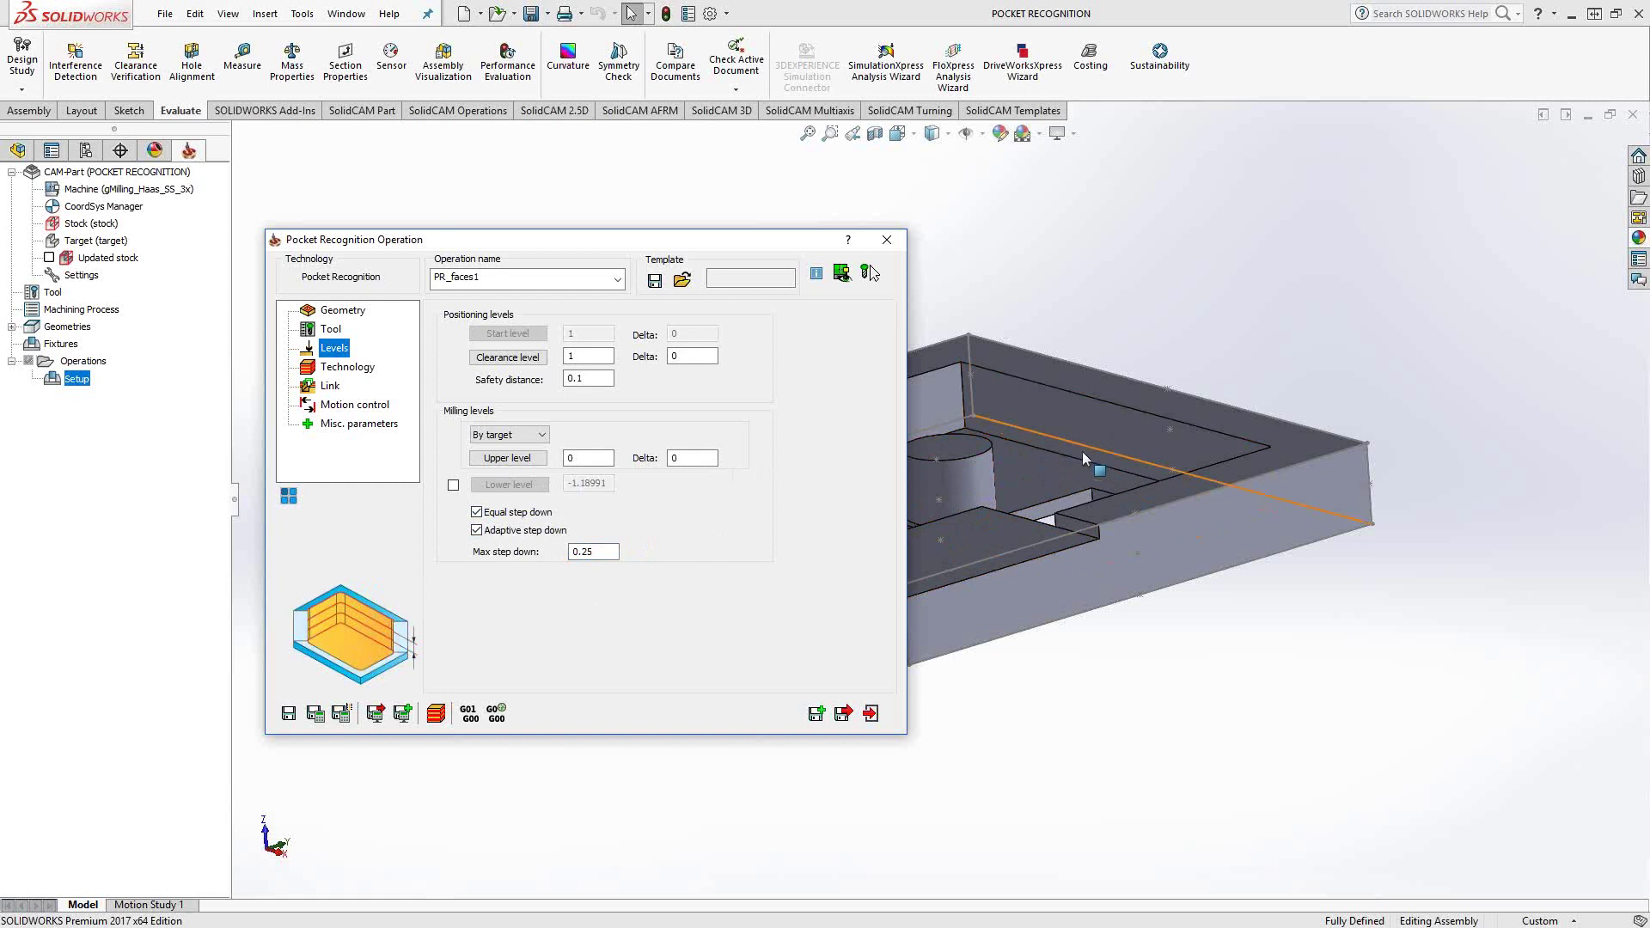
middle_click_drag(1081, 452, 1188, 503)
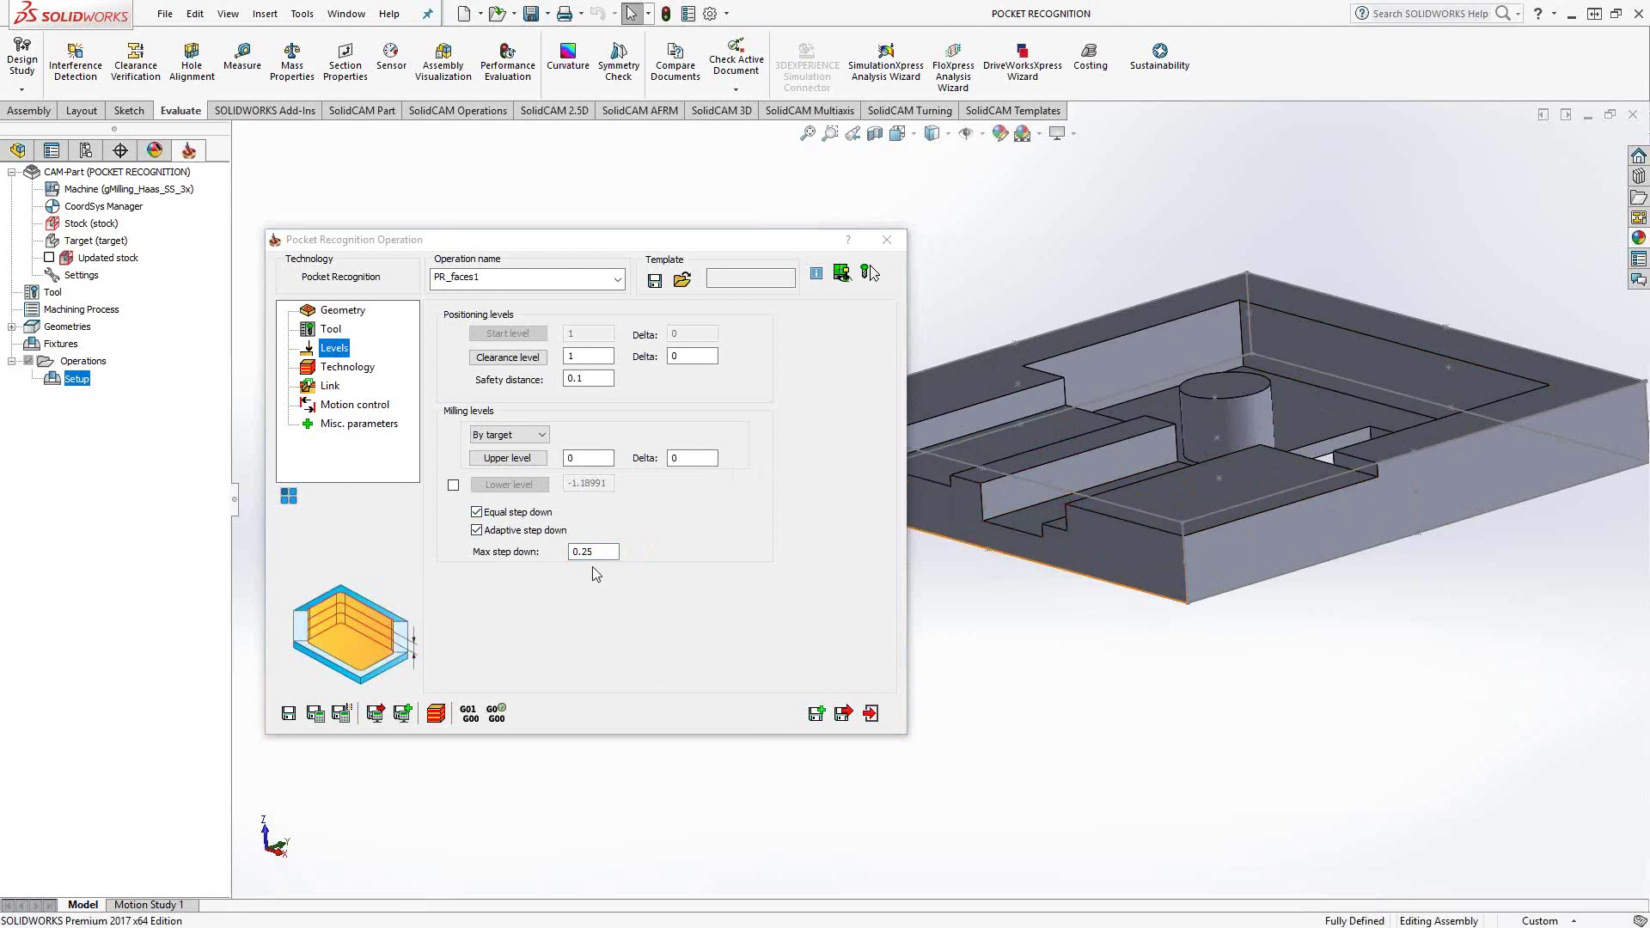
left_click(358, 370)
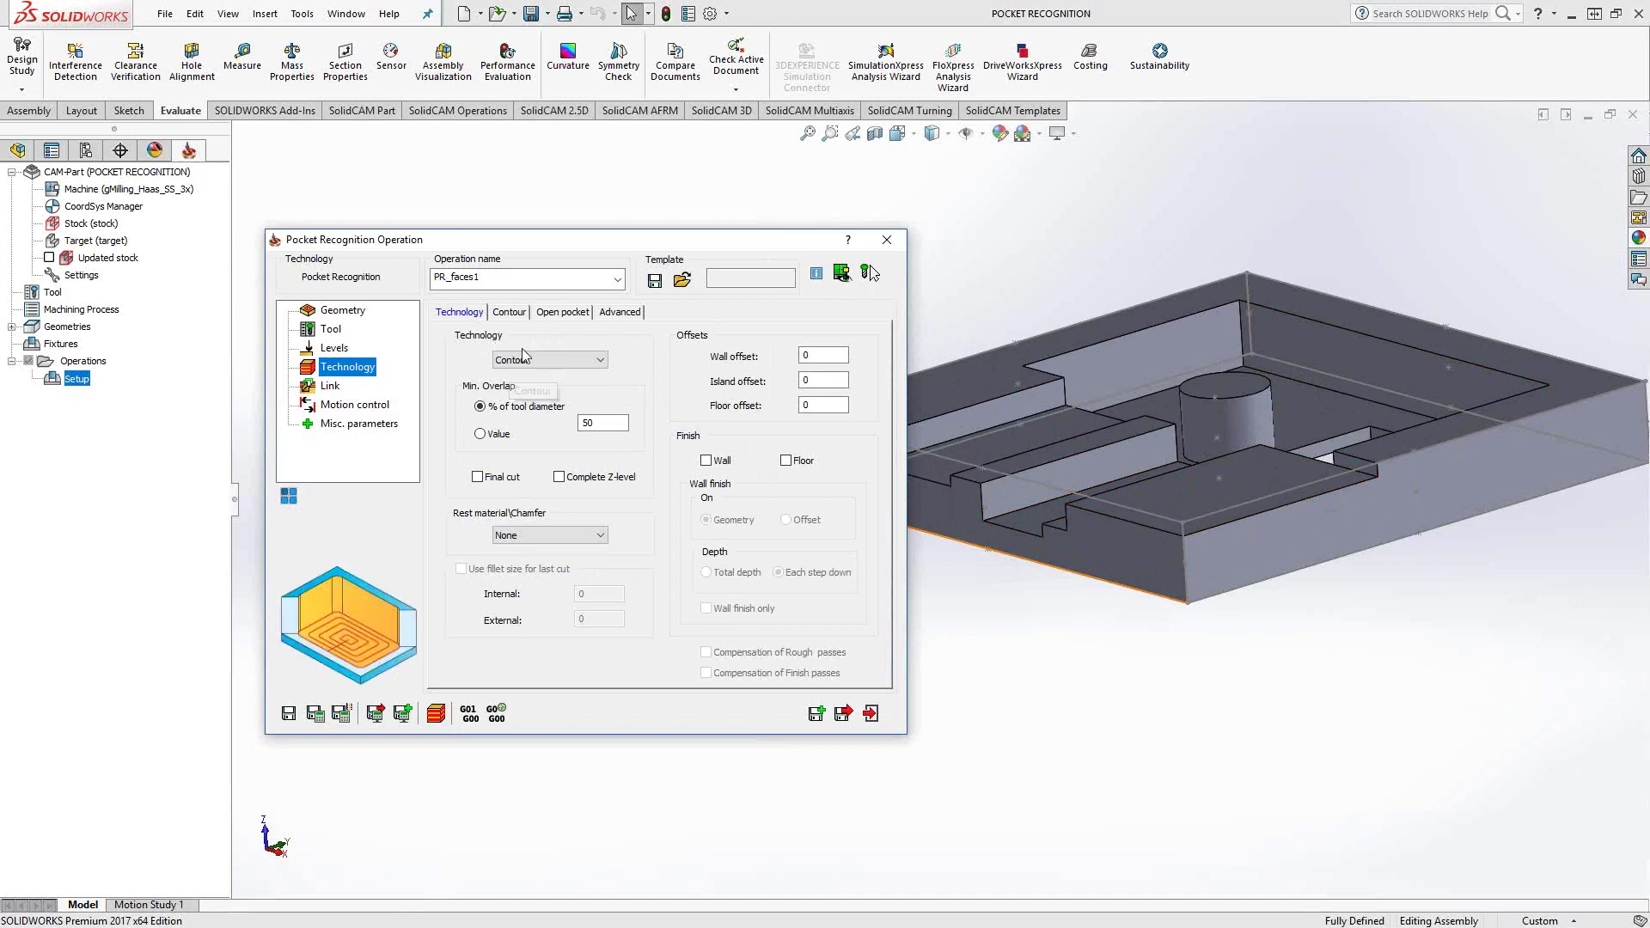
Step: Keep Contour technology and switch on Approach from outside for open pockets
left_click(570, 361)
left_click(653, 370)
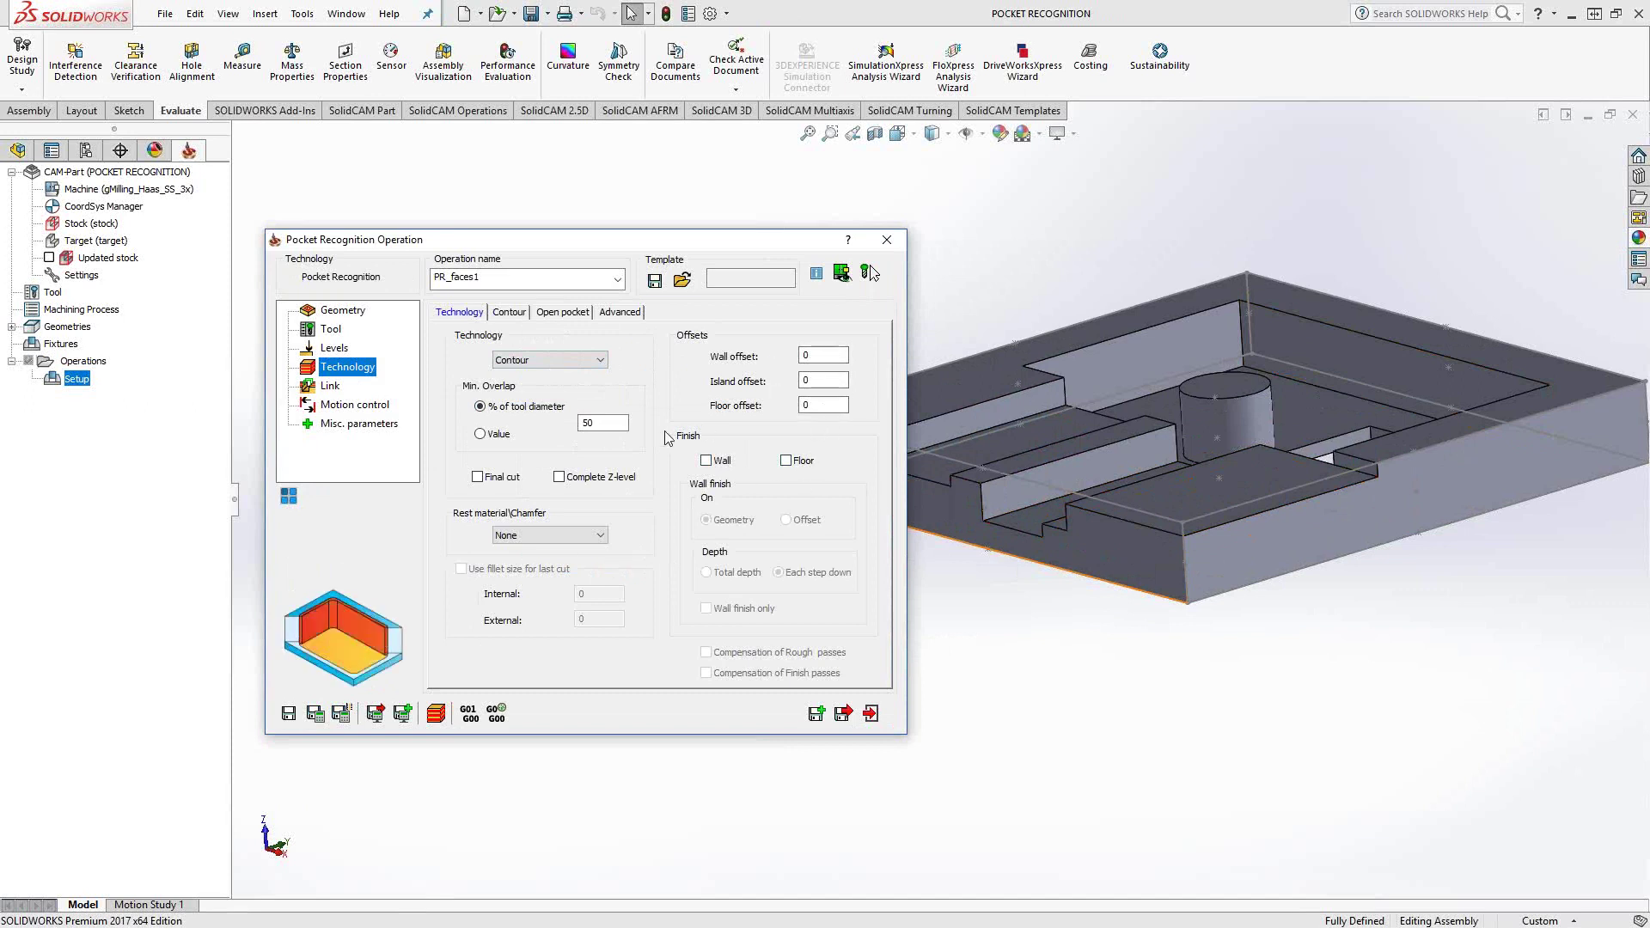
left_click(501, 313)
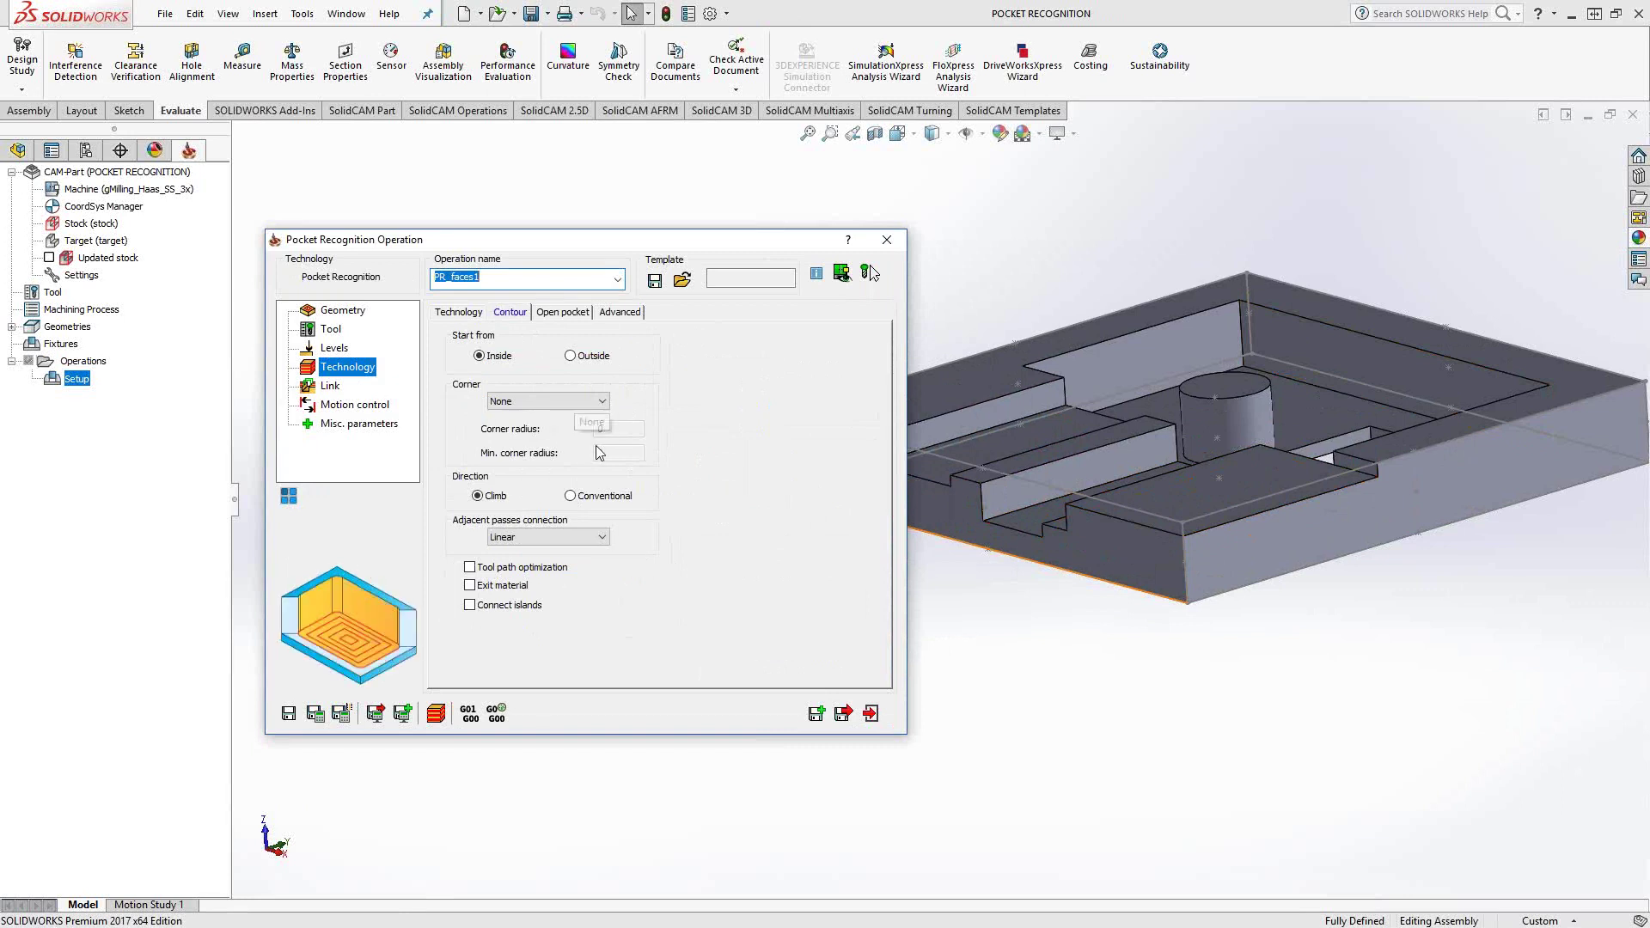
left_click(563, 313)
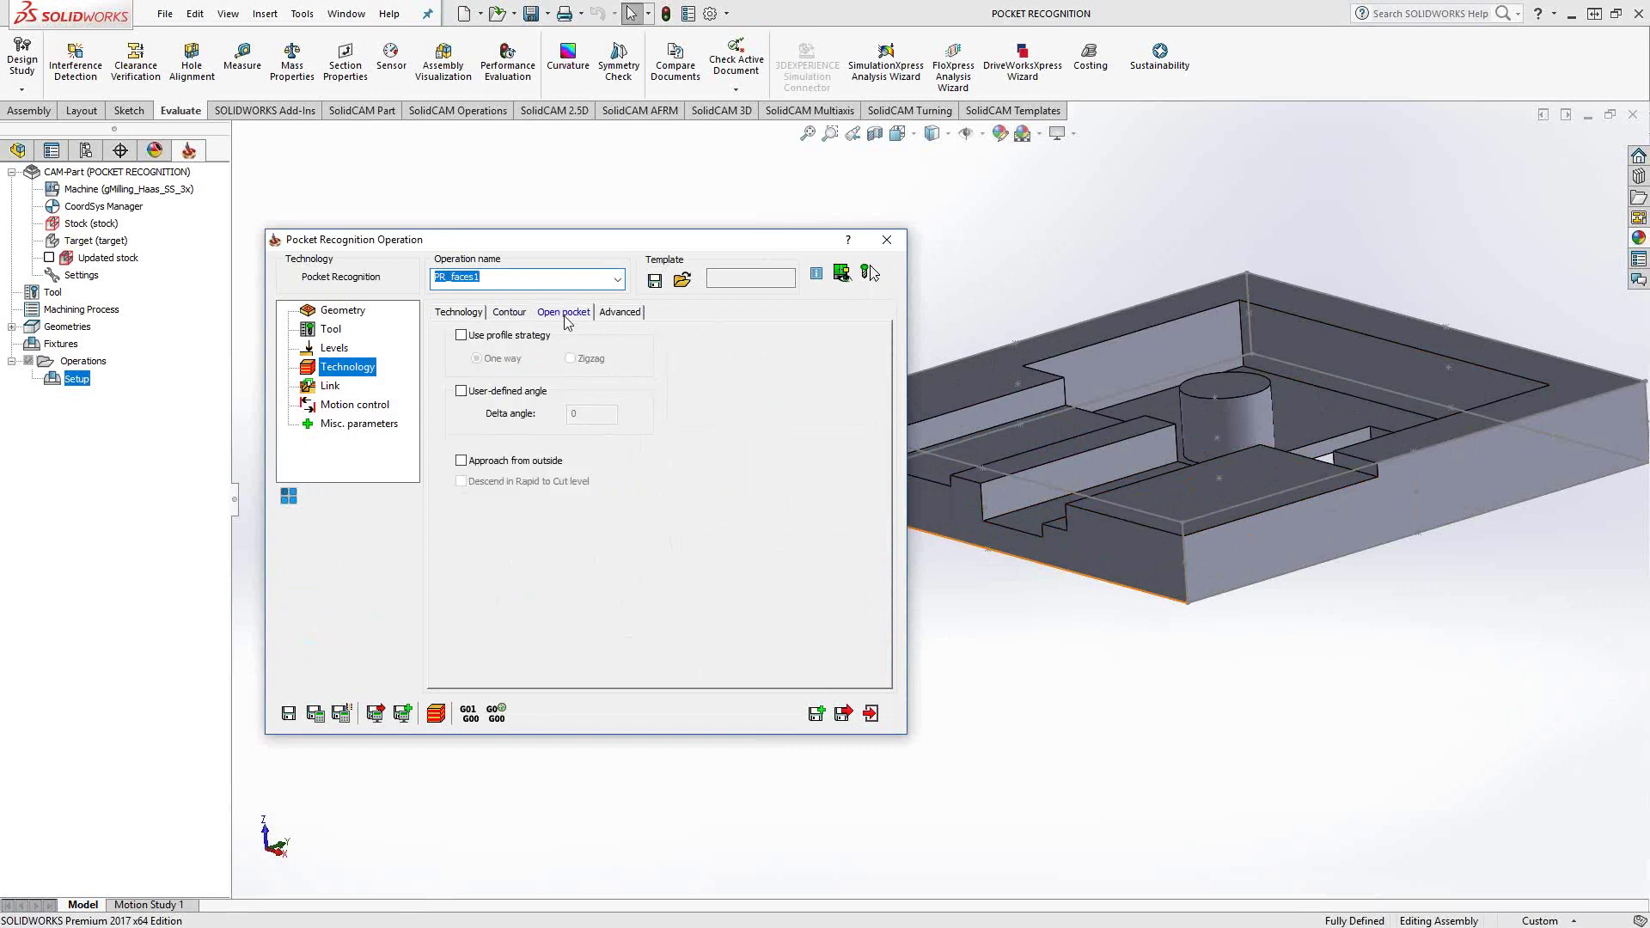
left_click(463, 462)
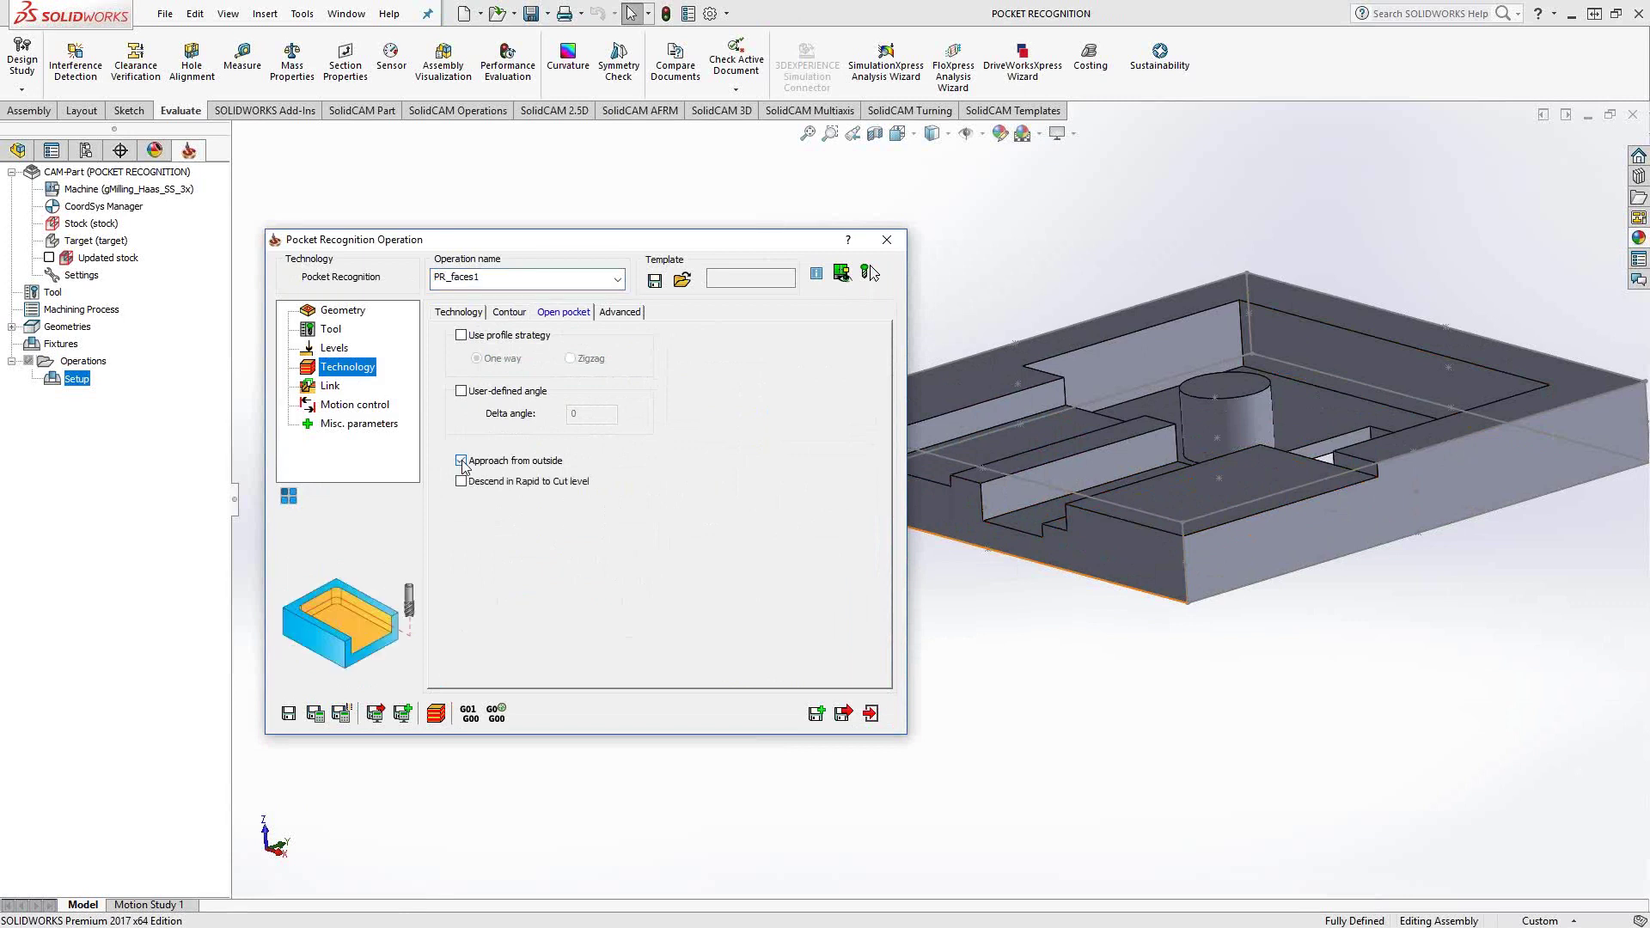
left_click(457, 312)
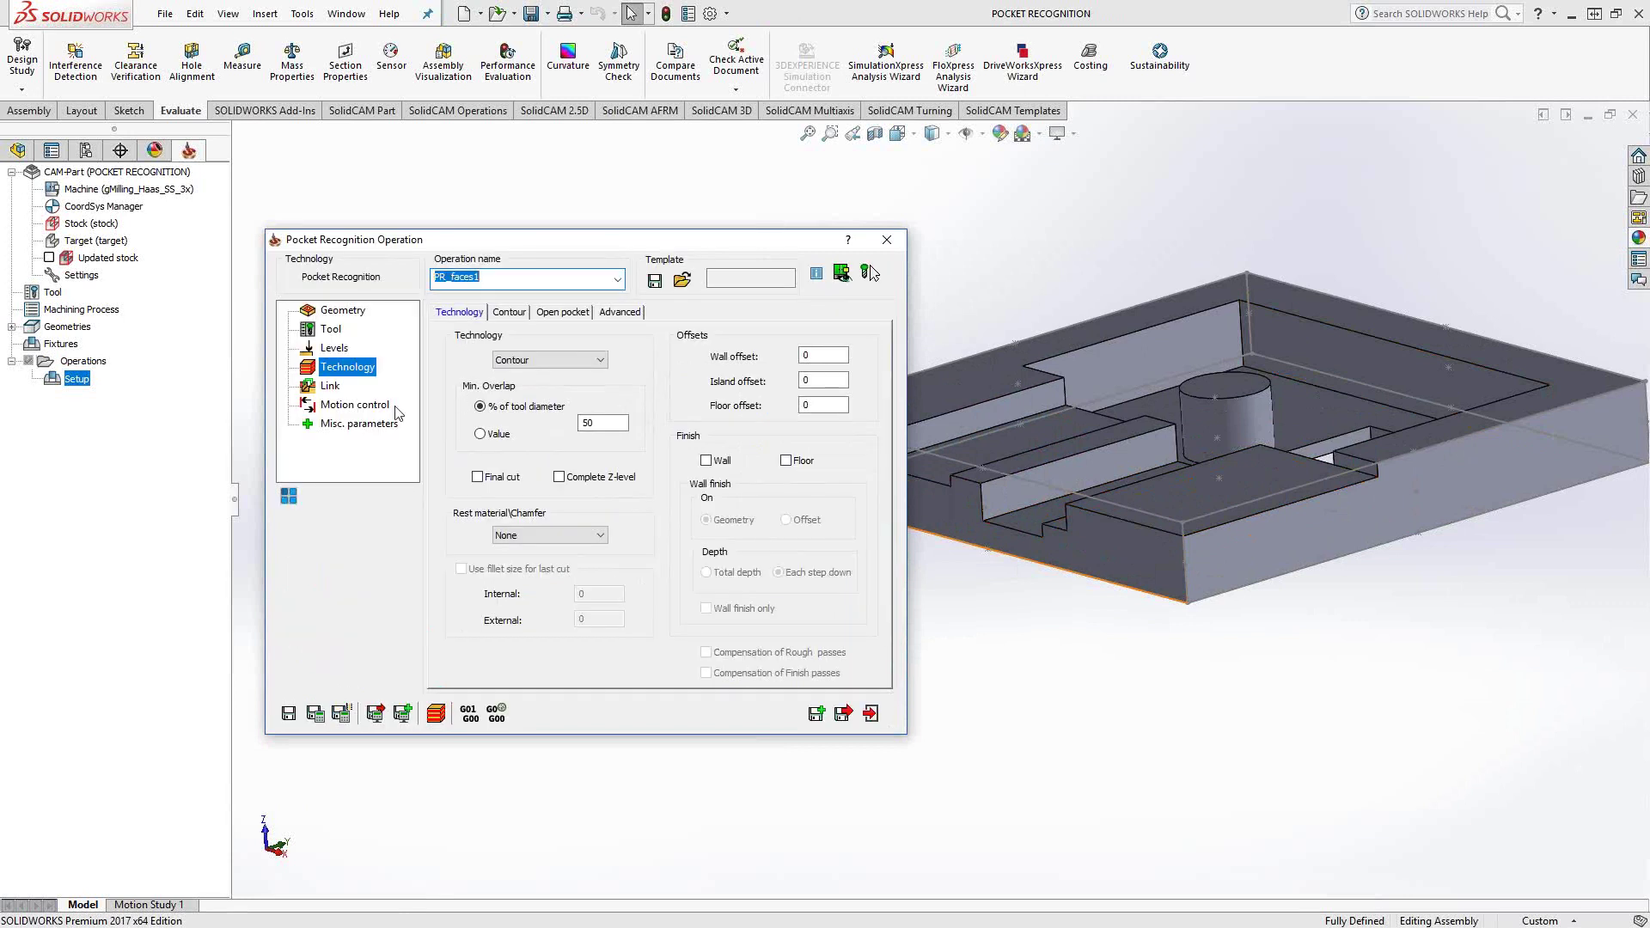
Step: Keep Helical ramping, then save and calculate PR_faces1 and inspect its toolpath
left_click(331, 386)
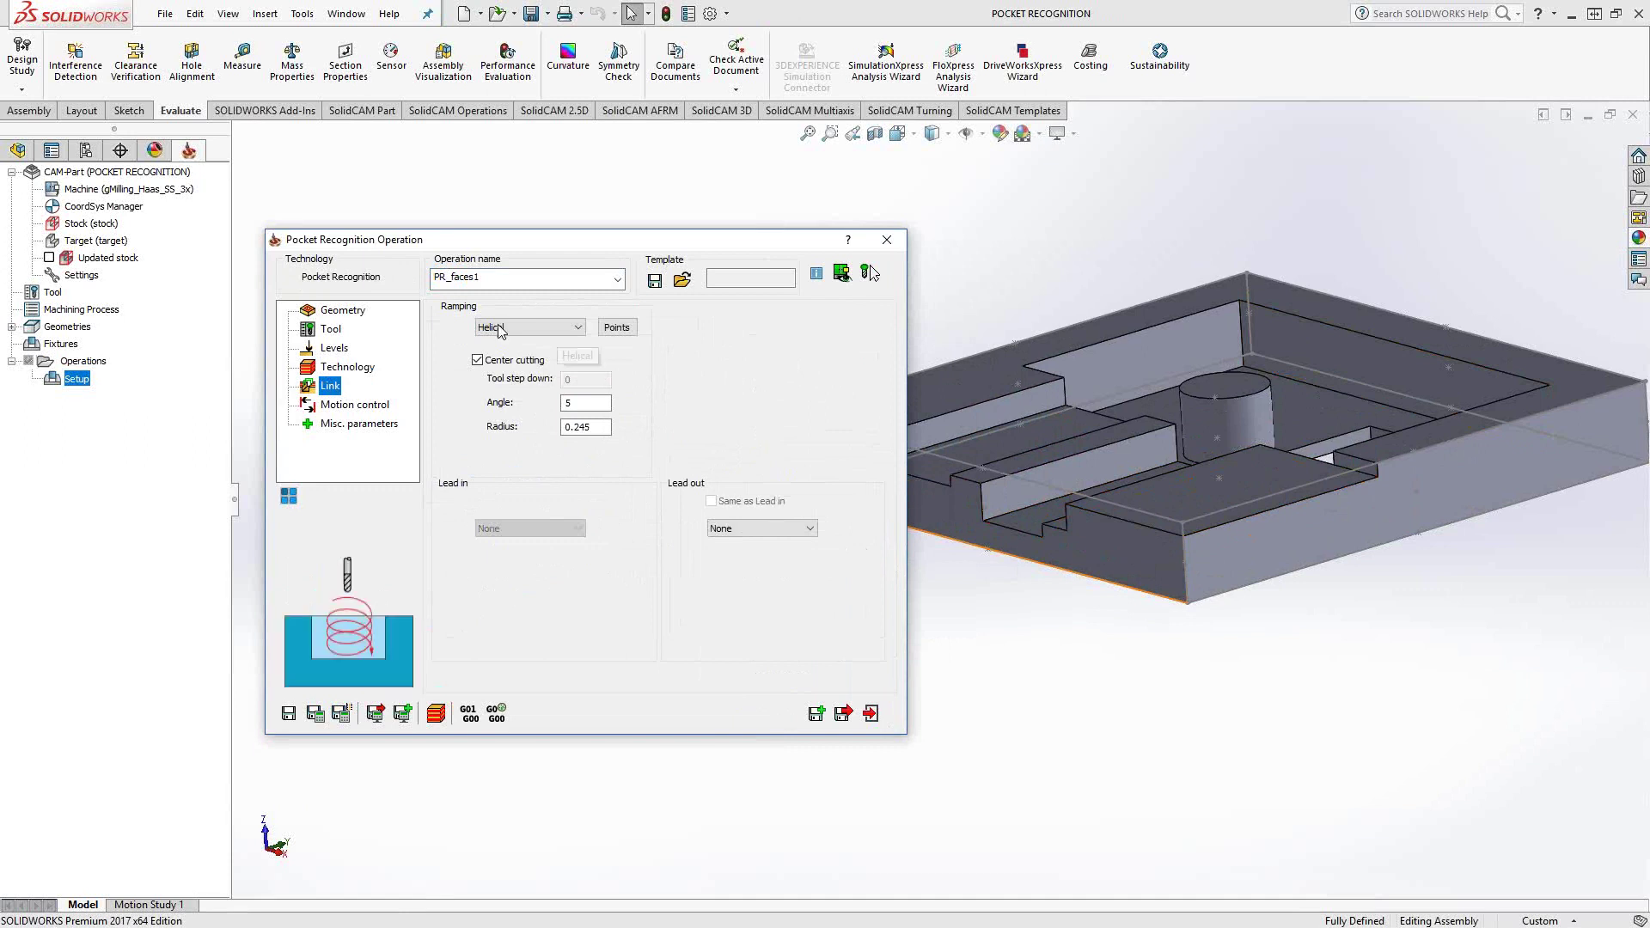
left_click(571, 330)
left_click(712, 372)
left_click(315, 714)
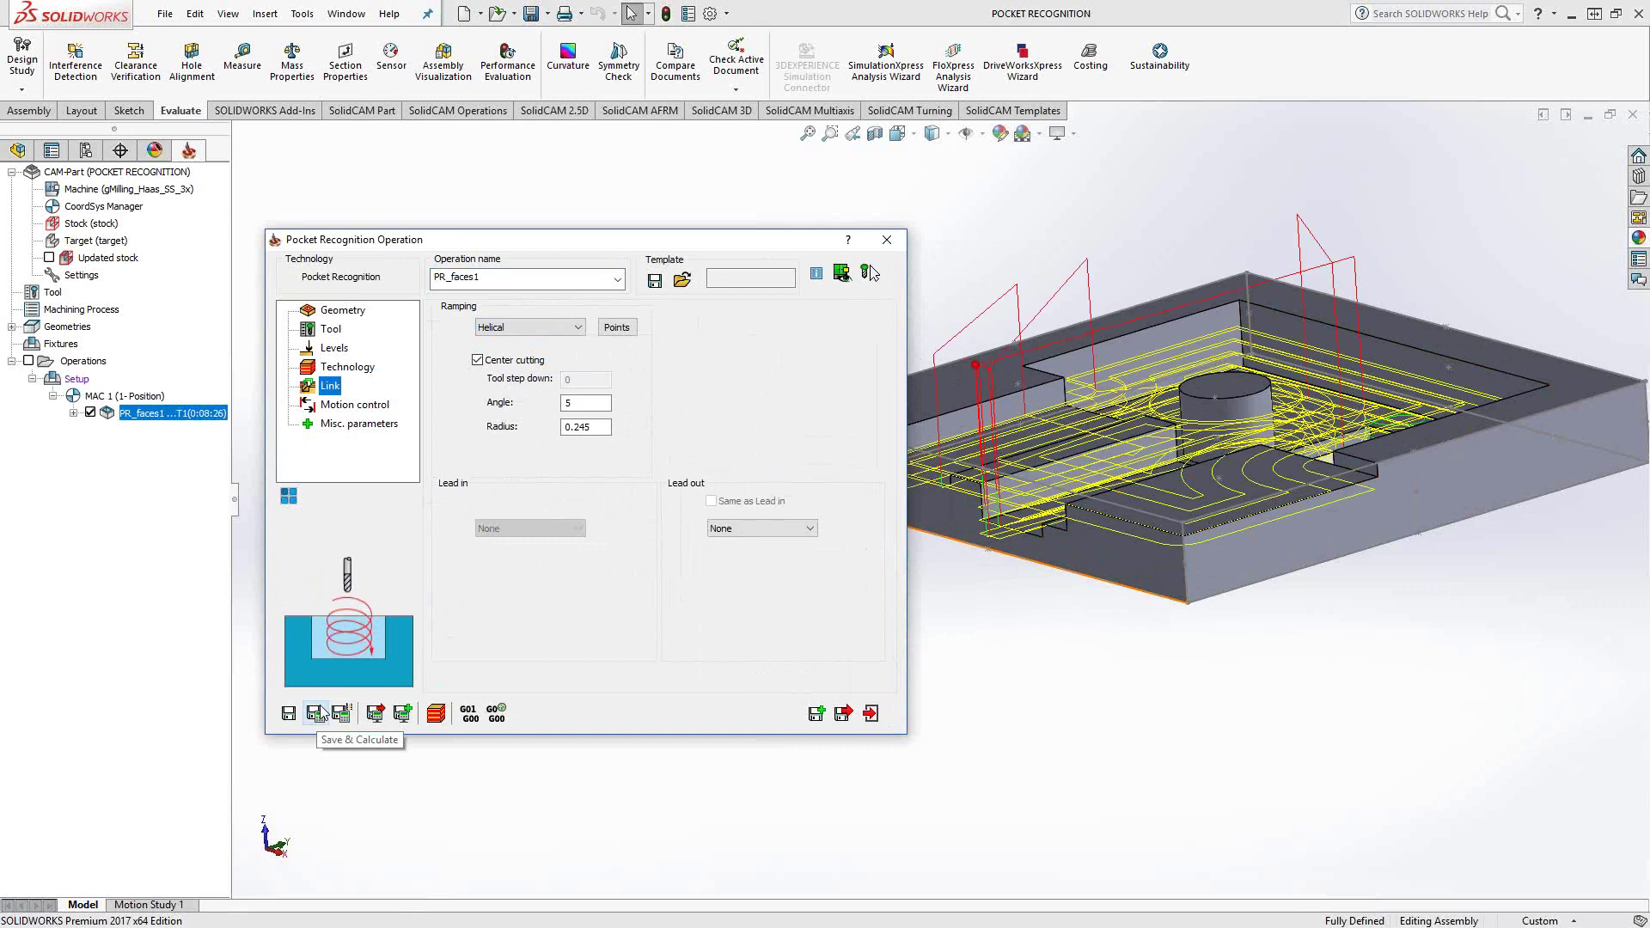
middle_click_drag(1194, 481, 1134, 464)
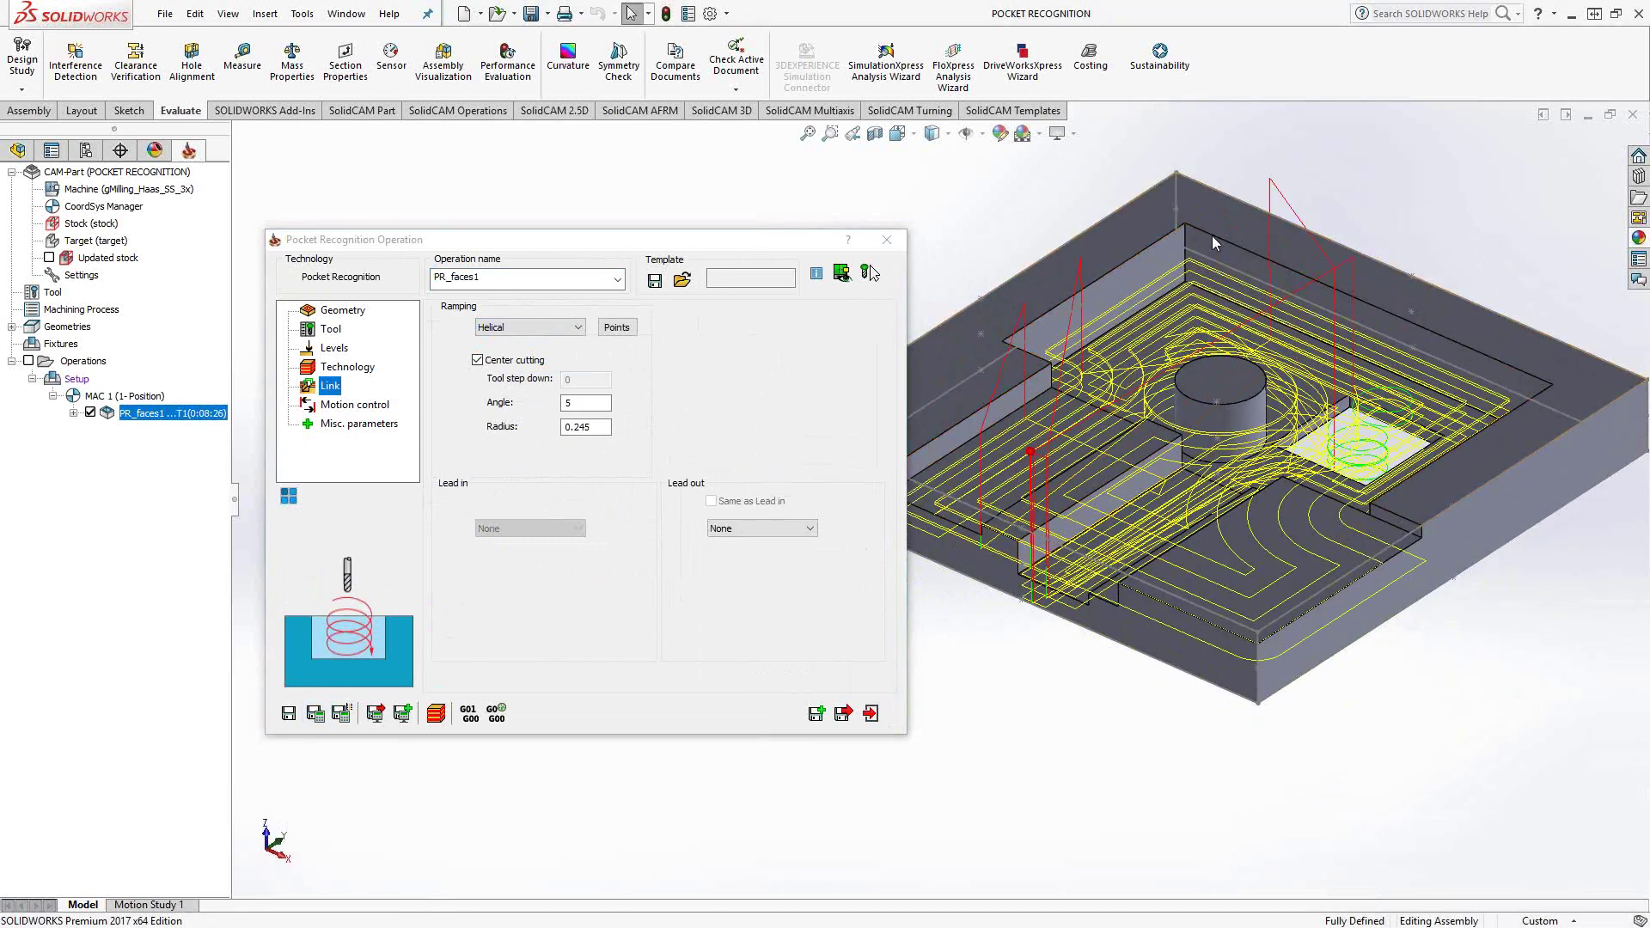
Step: Set the upper milling level to 0.1, accept the warning, and check the recalculated toolpath
left_click(333, 350)
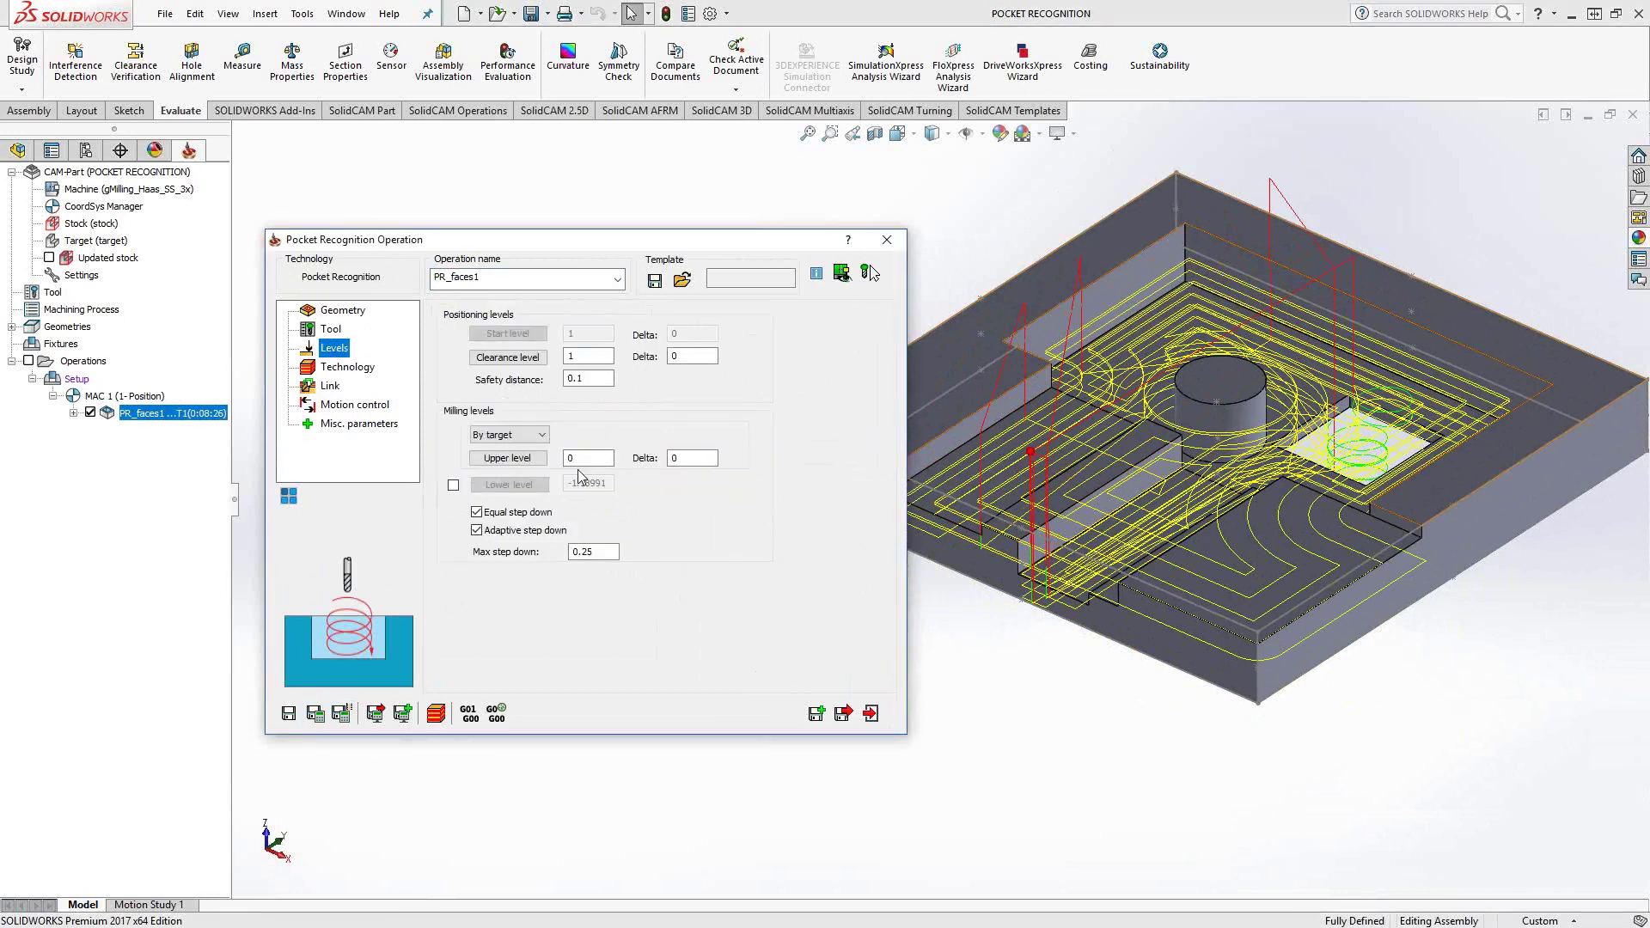
left_click(574, 459)
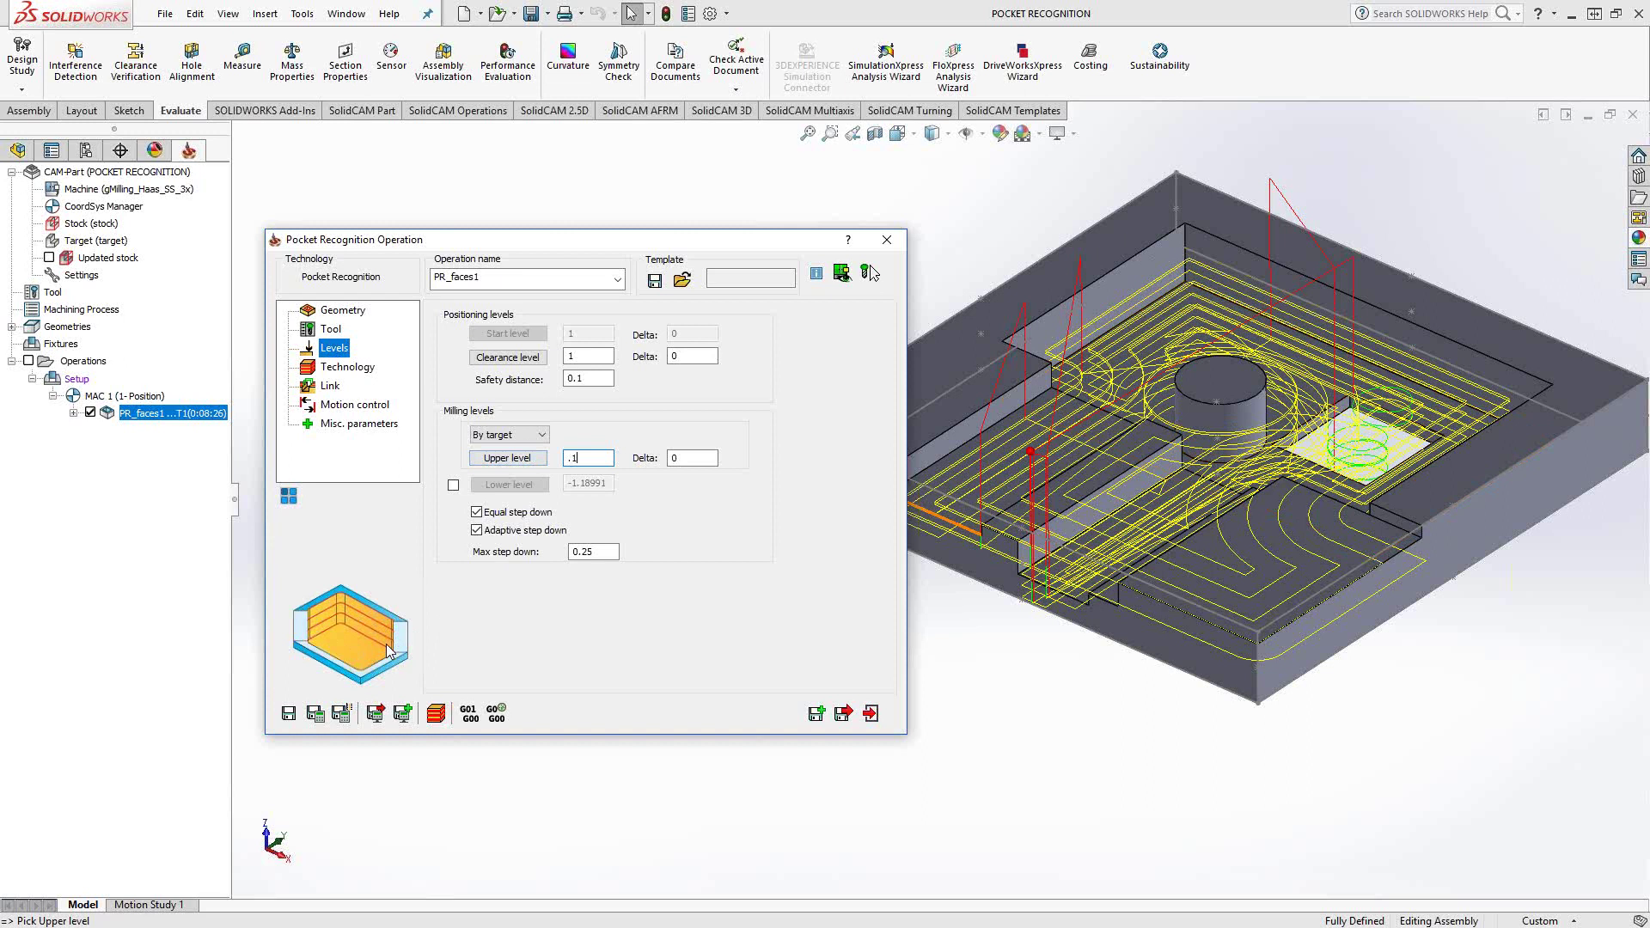
left_click(315, 713)
left_click(690, 424)
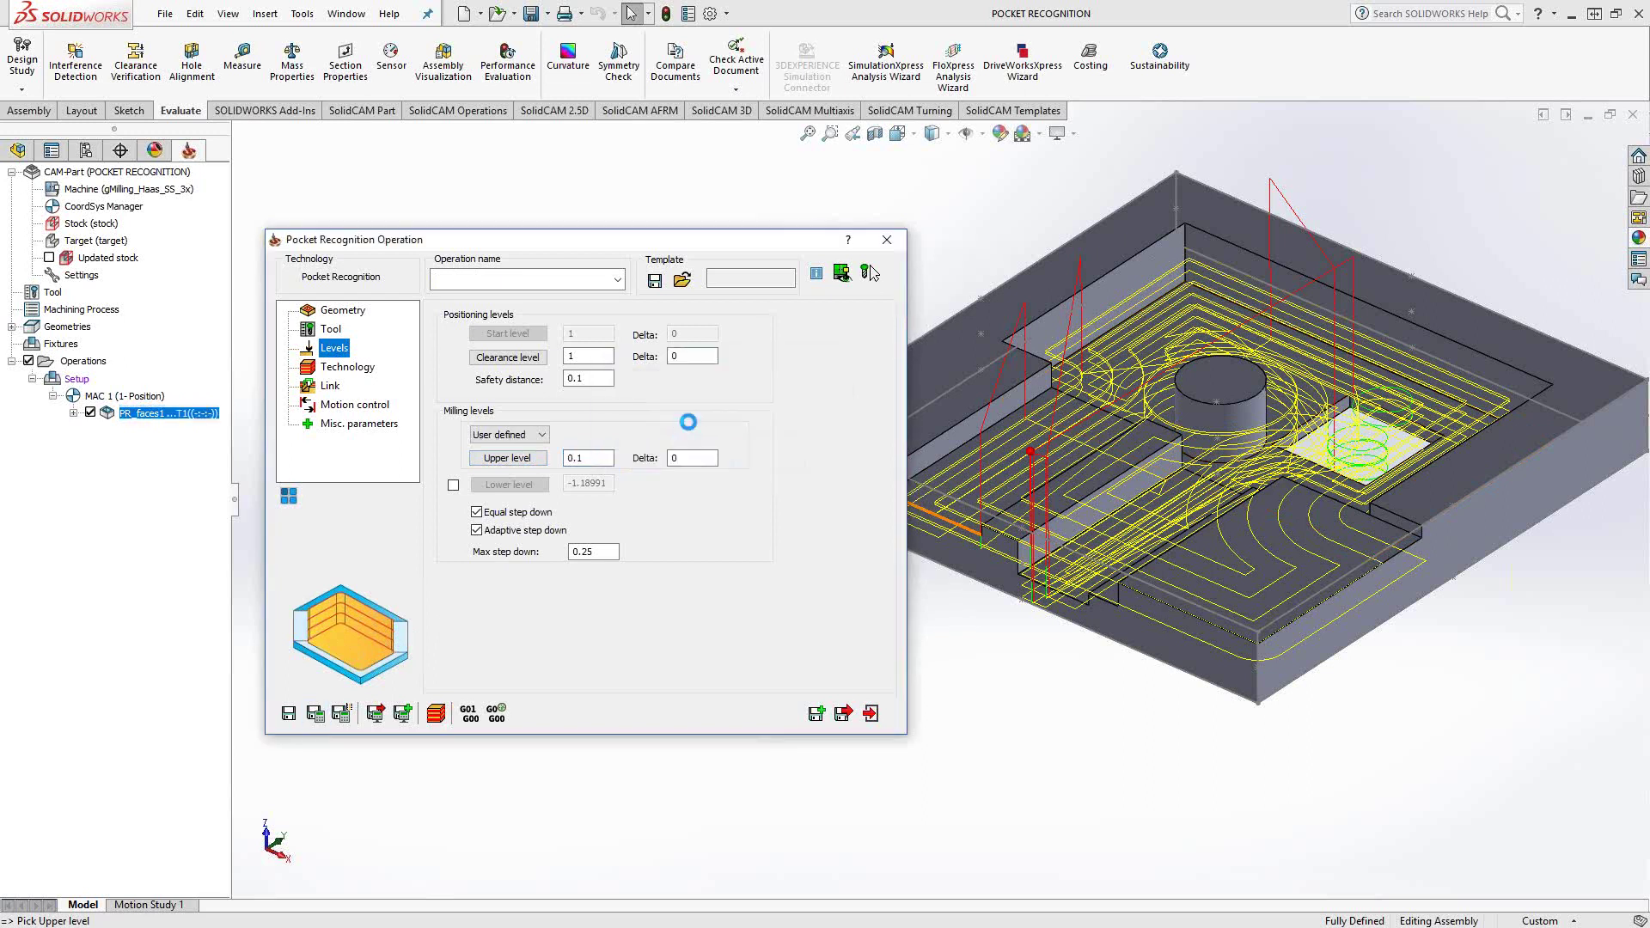
middle_click_drag(896, 372, 1298, 337)
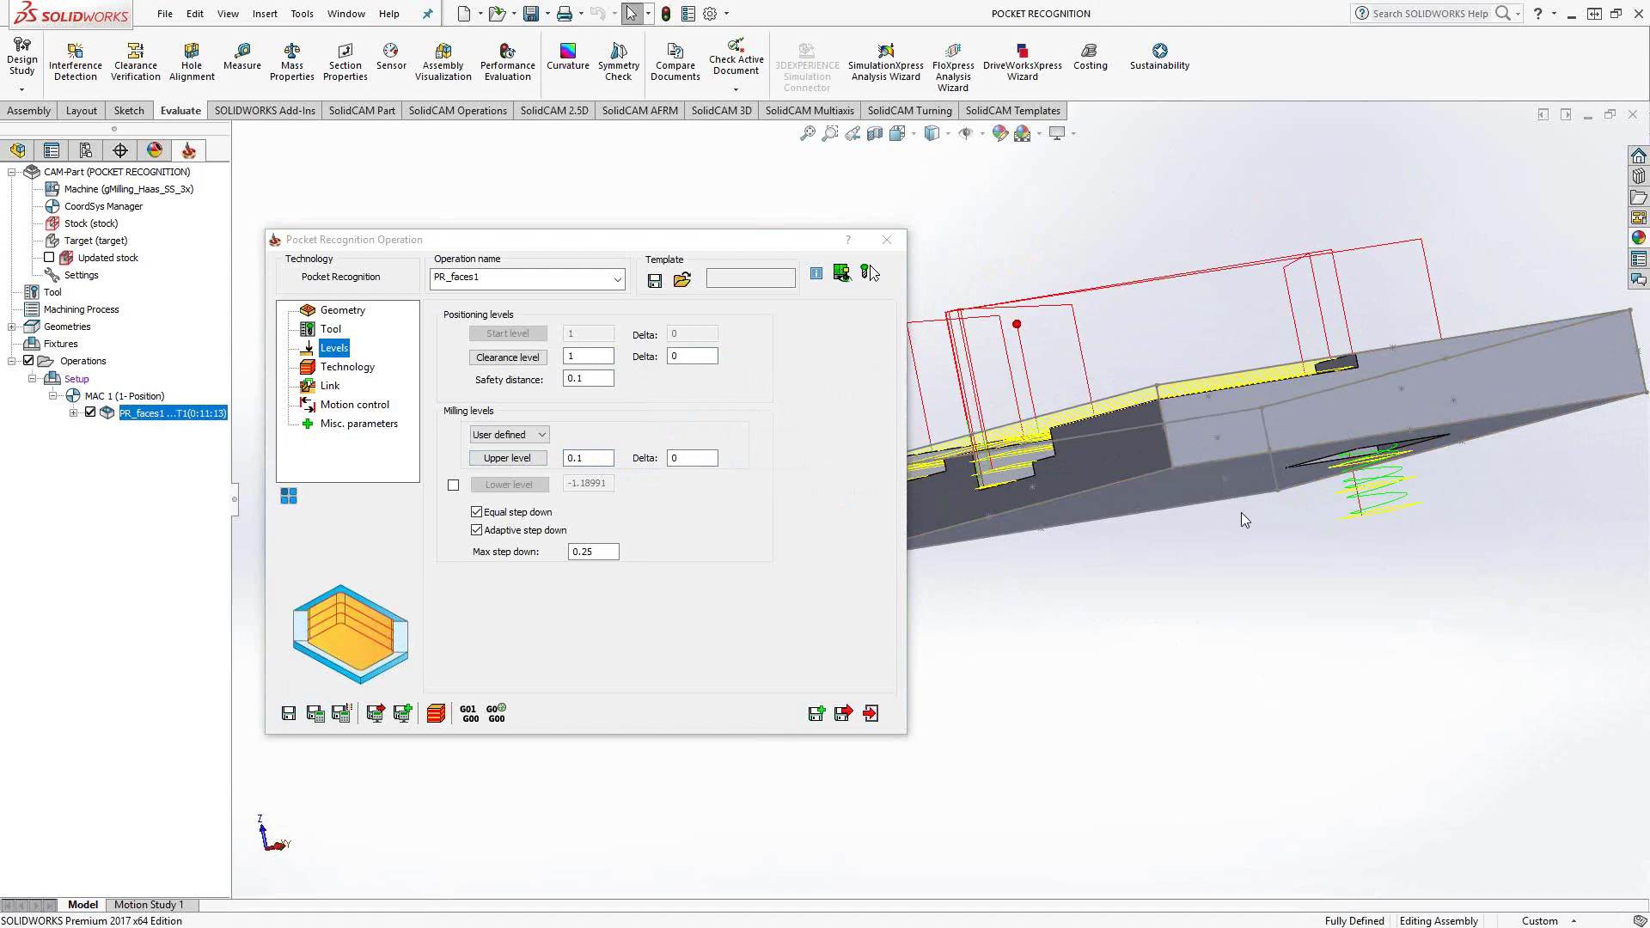
Step: Limit milling with a lower level of -0.68991 picked from the pocket floor face
left_click(453, 486)
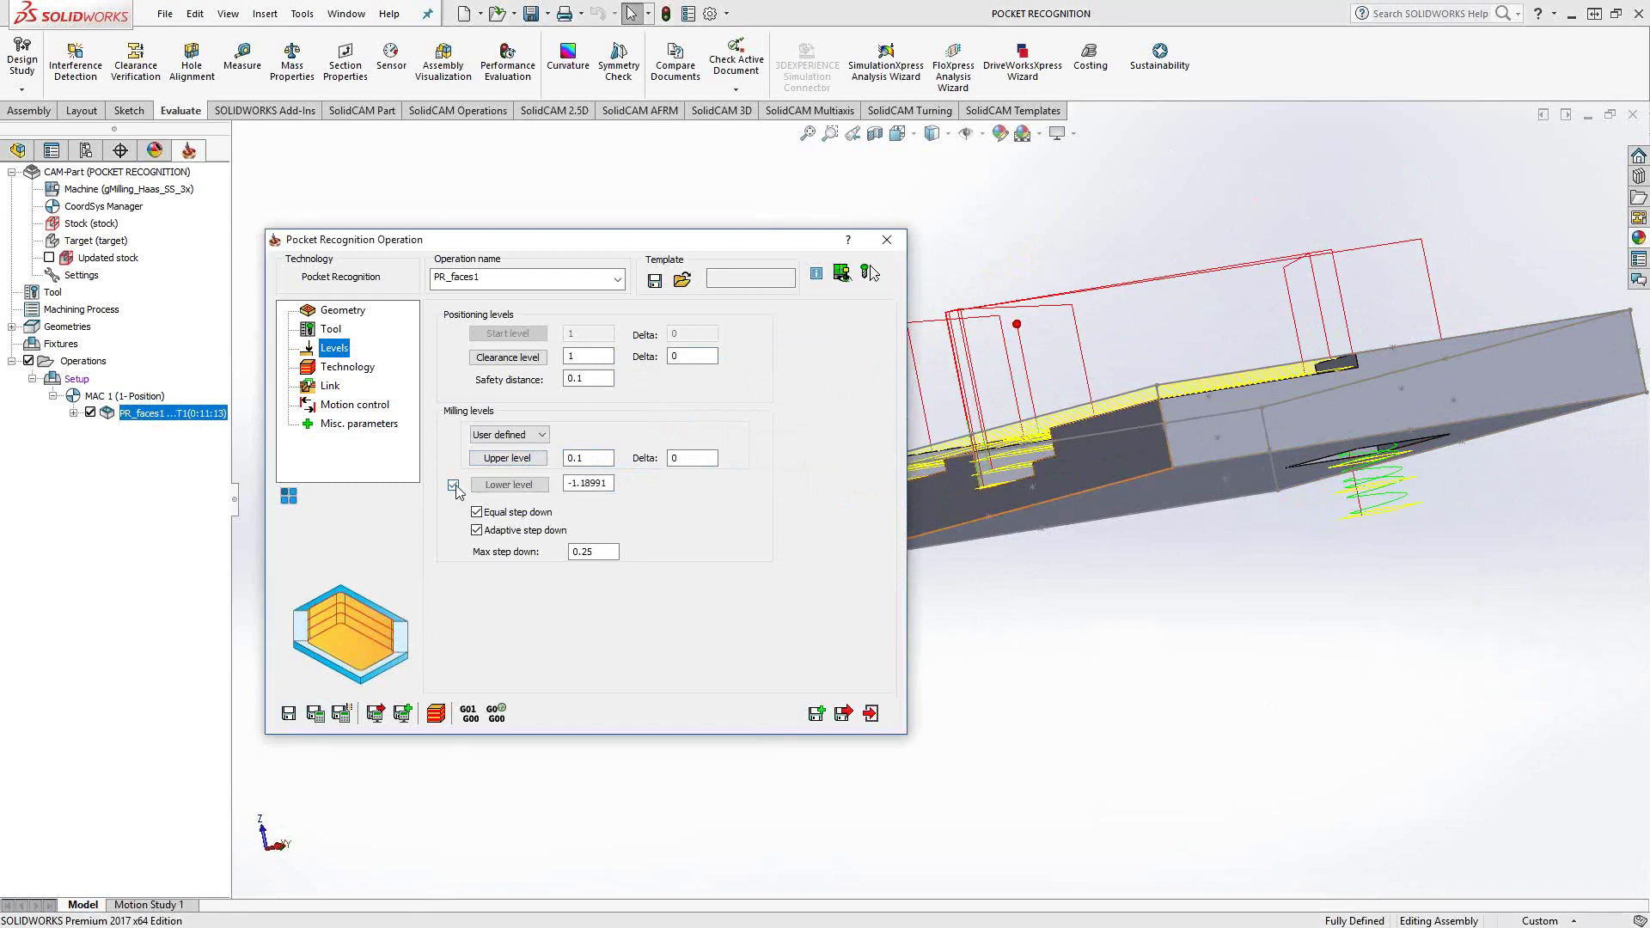
left_click(509, 485)
middle_click_drag(914, 583, 928, 516)
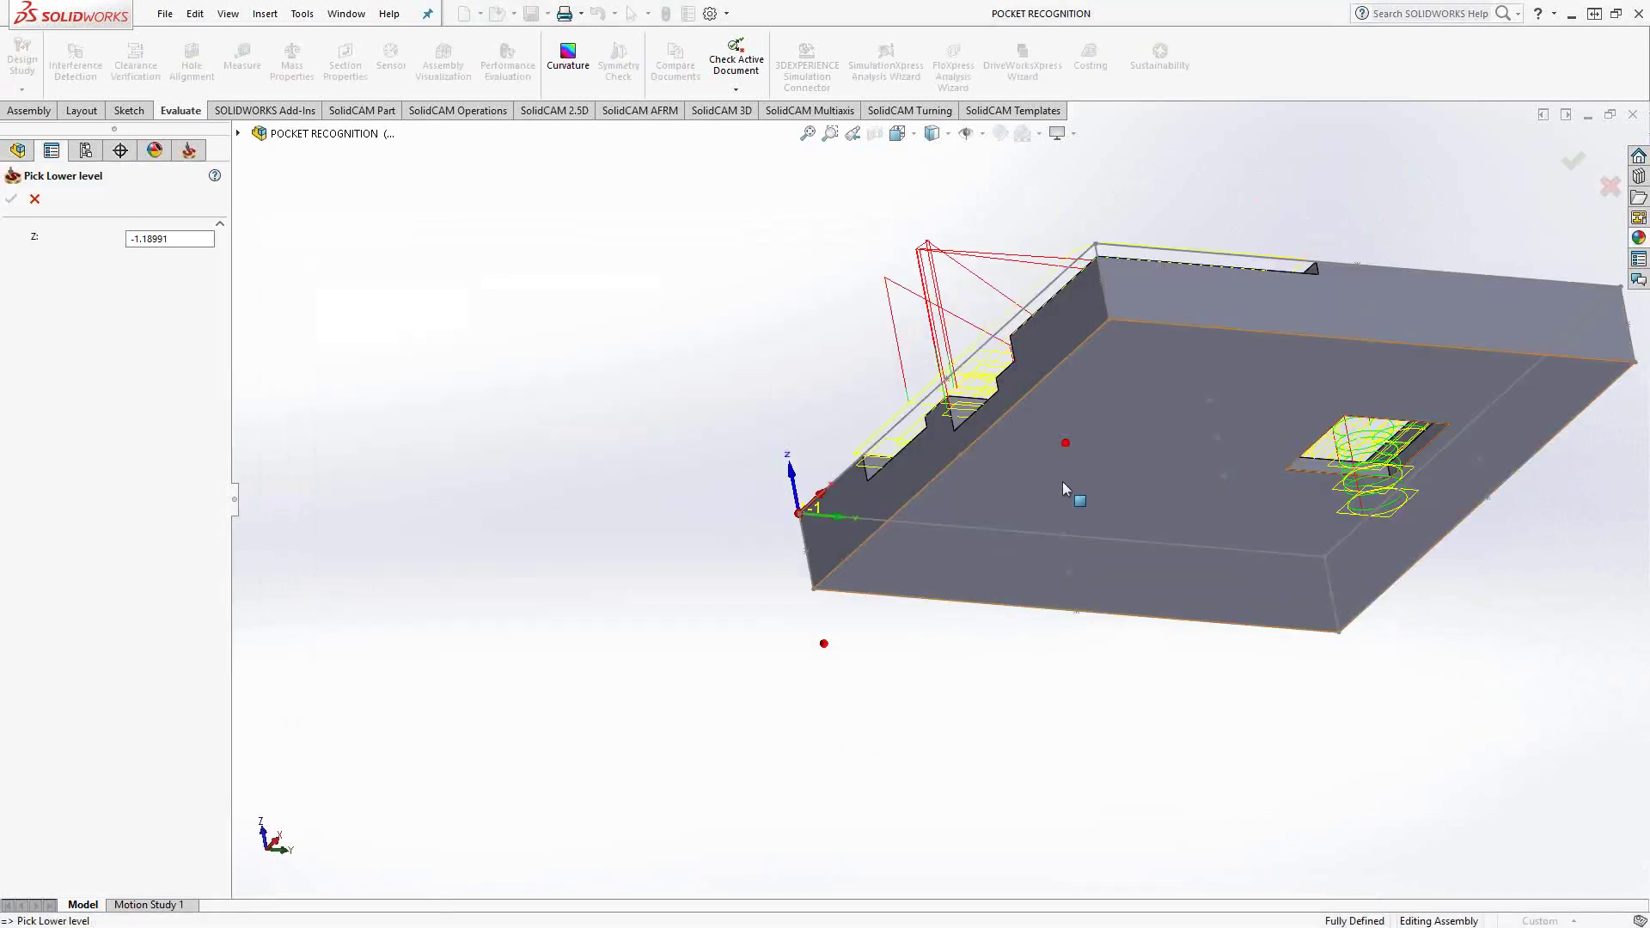
left_click(1070, 487)
left_click(11, 199)
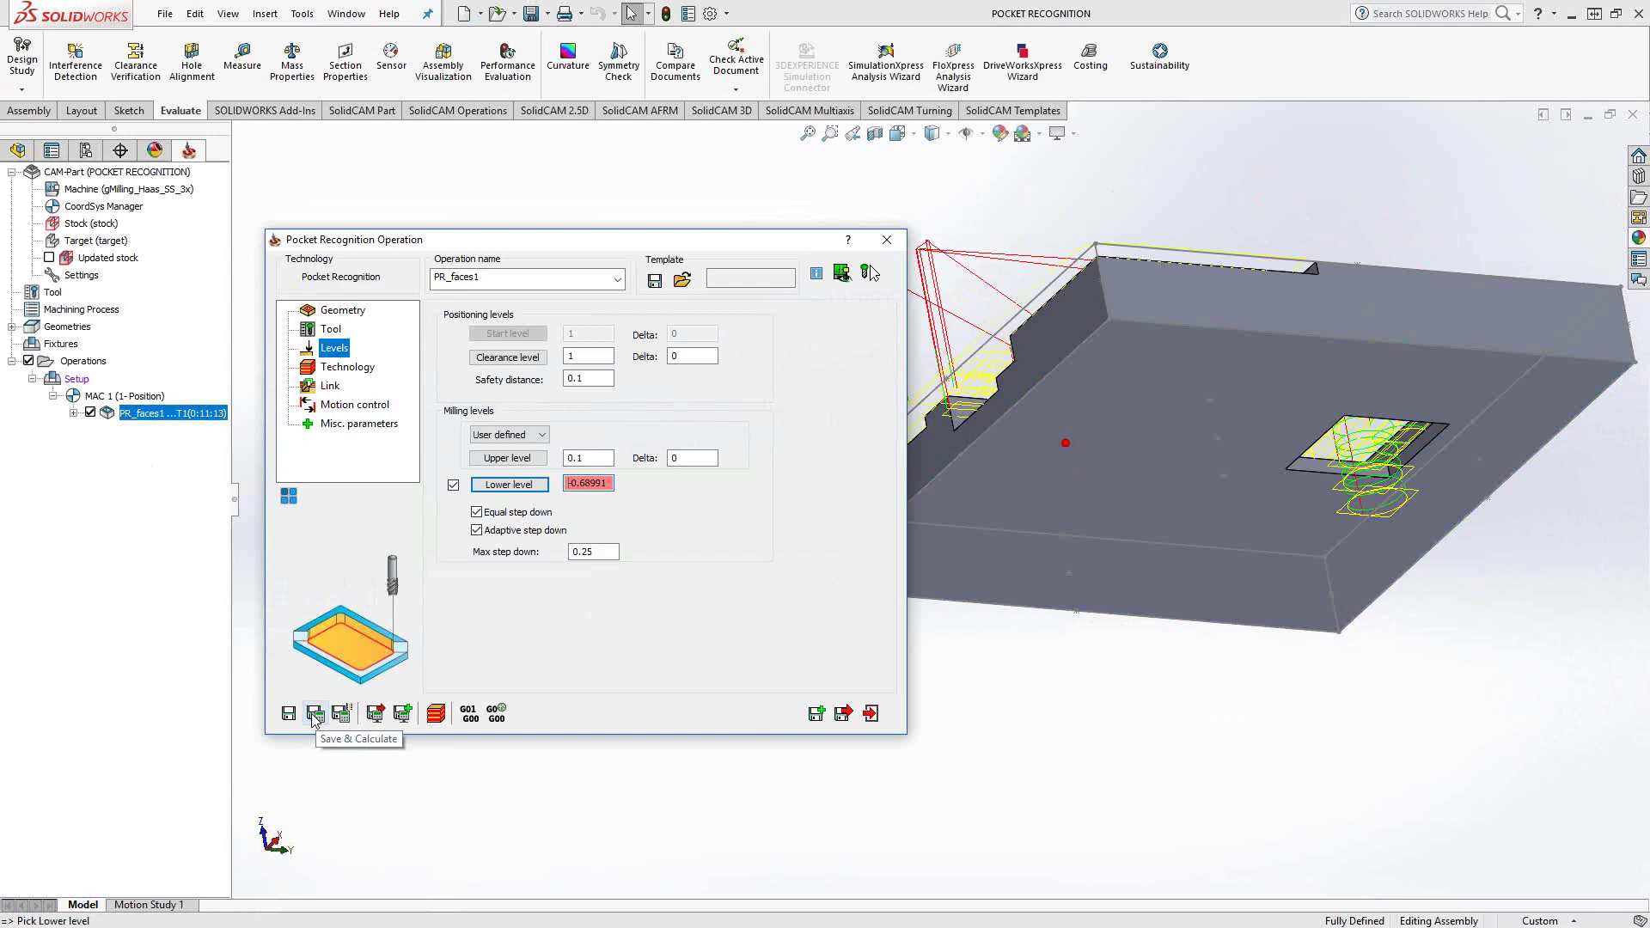
Step: Recalculate the toolpath and check that it no longer reaches the deepest floor
left_click(315, 715)
left_click(688, 424)
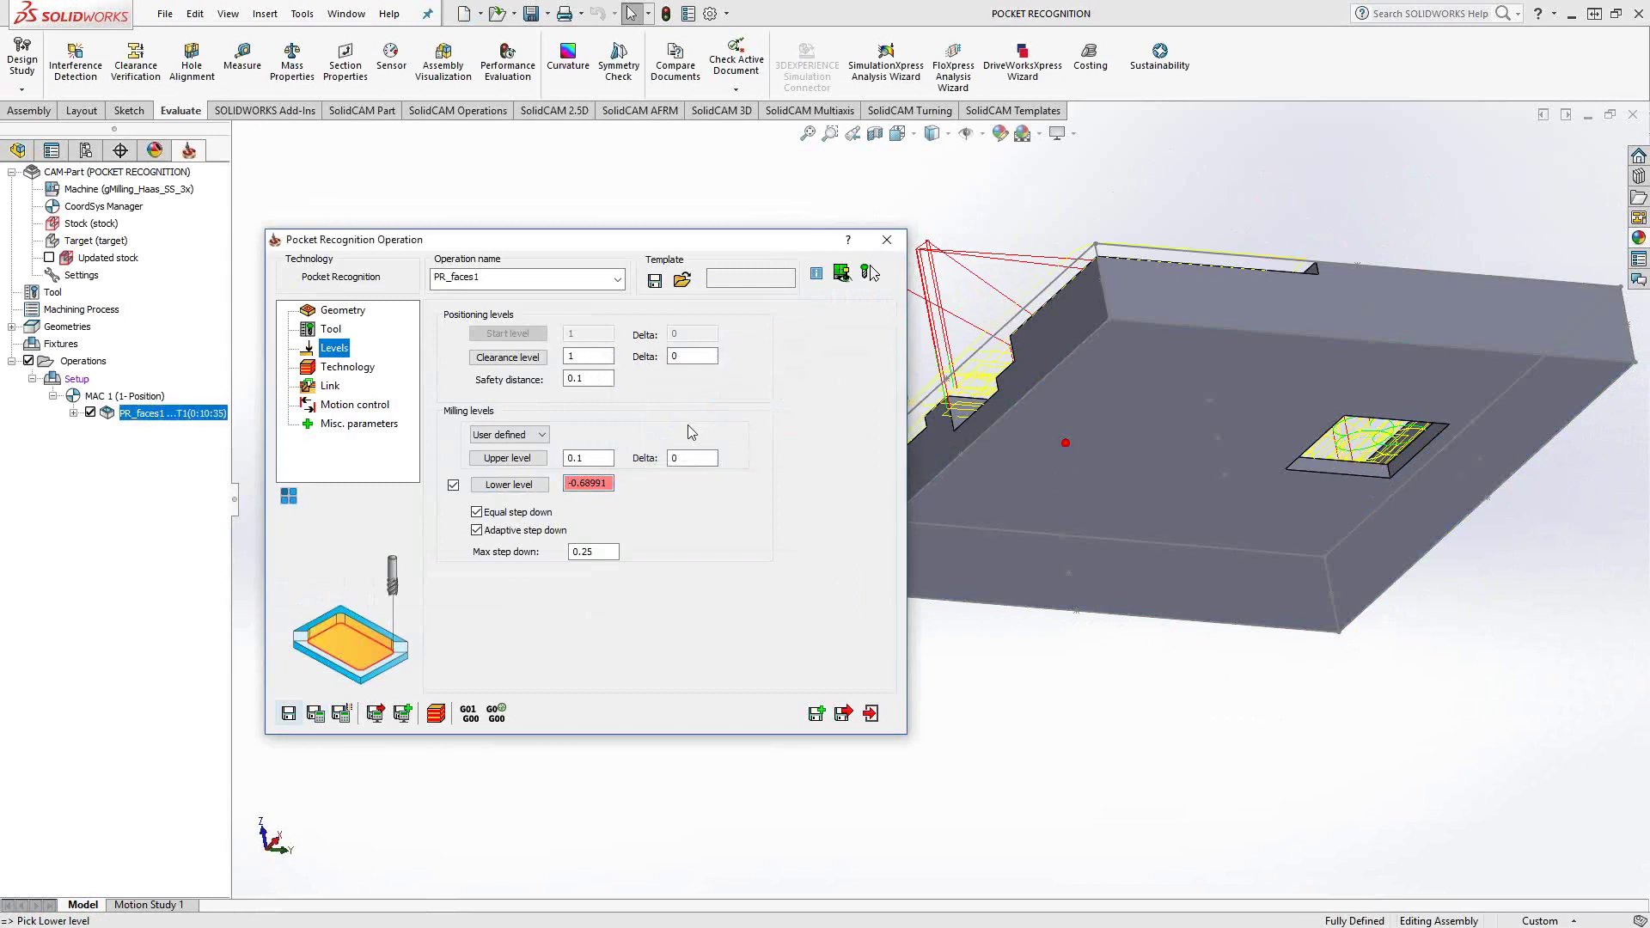
middle_click_drag(1287, 469, 1252, 580)
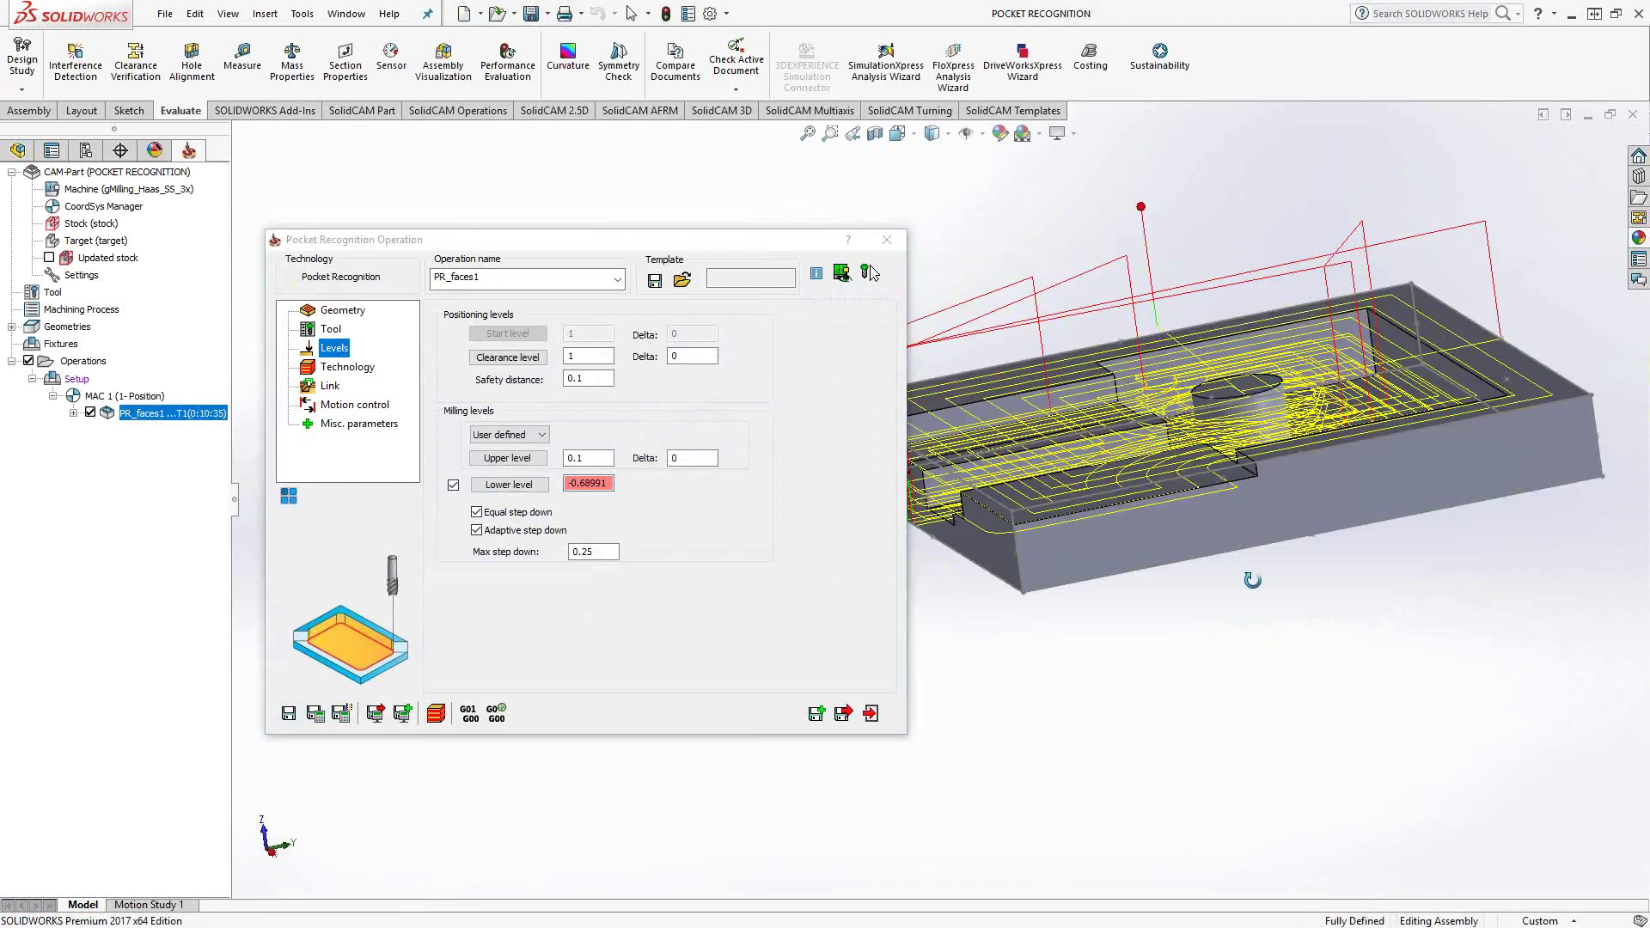
scroll(1235, 543, "down", 6)
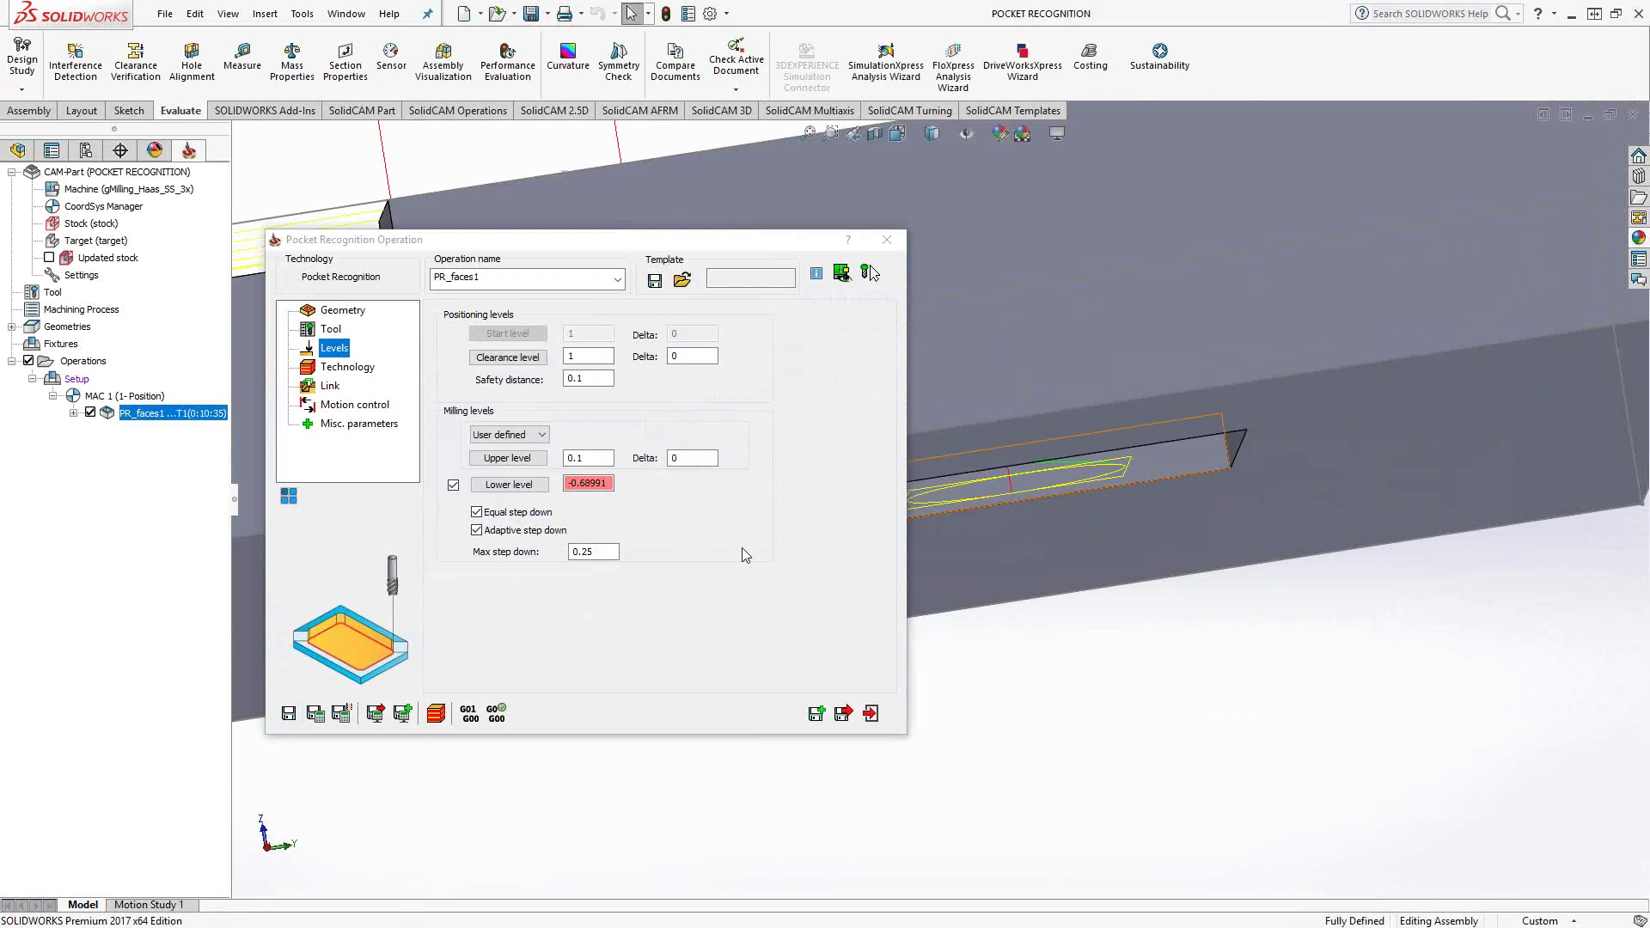
scroll(1174, 476, "up", 6)
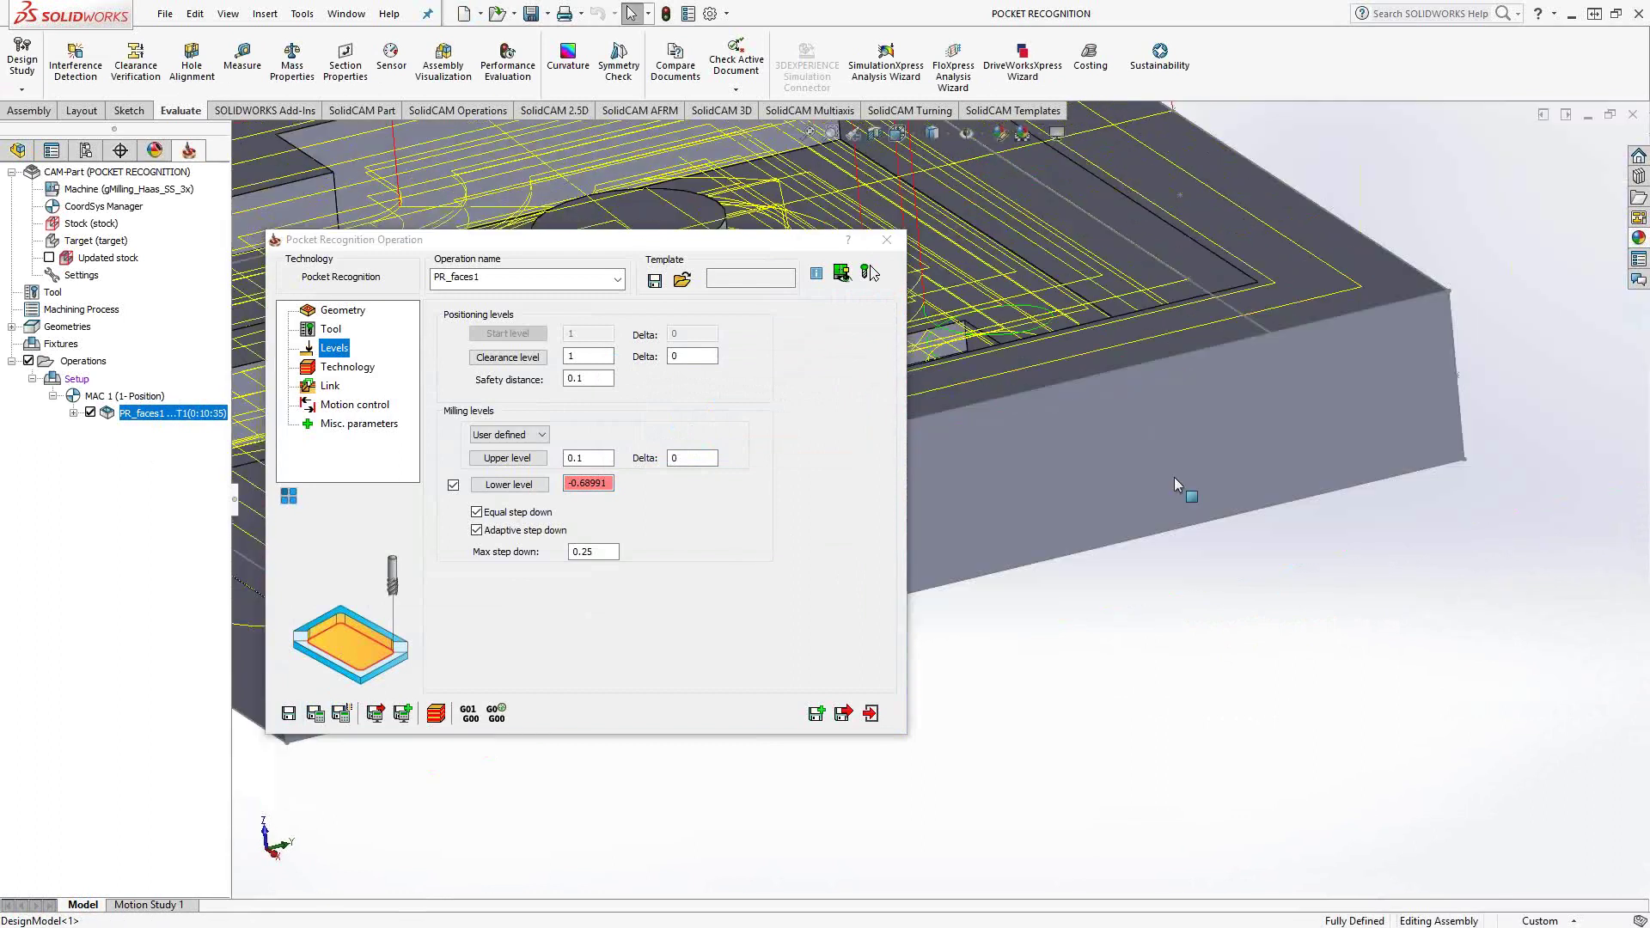
scroll(1174, 477, "up", 3)
scroll(975, 445, "down", 2)
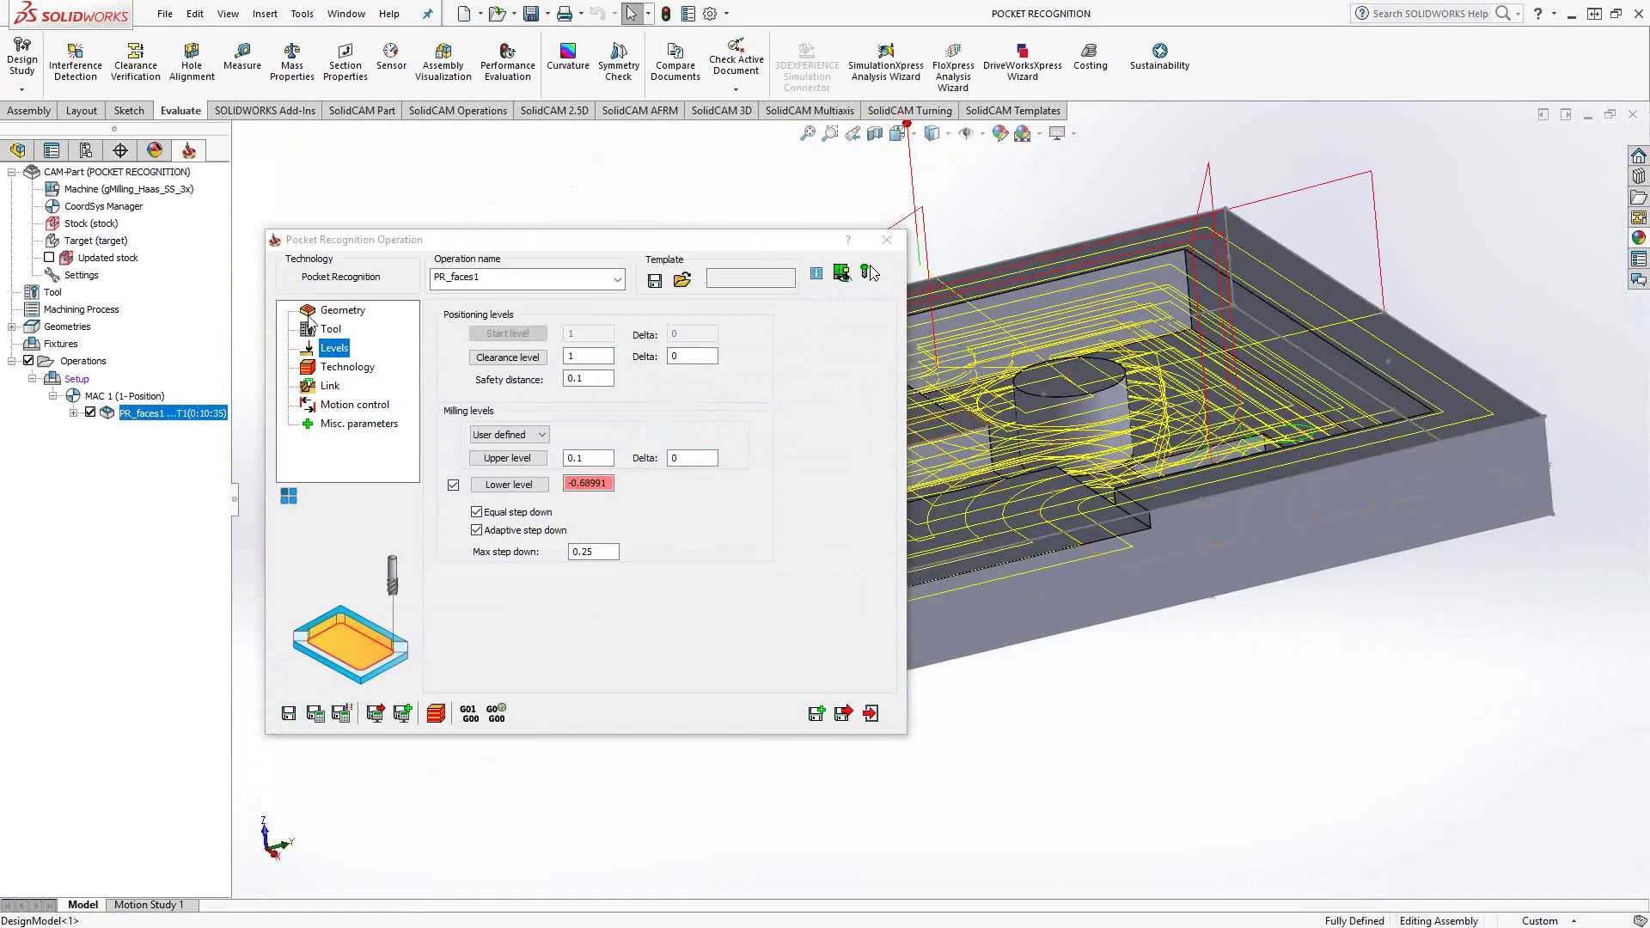
left_click(339, 310)
Step: Exclude Chain 1, the square through-pocket, from the faces1 geometry
left_click(541, 422)
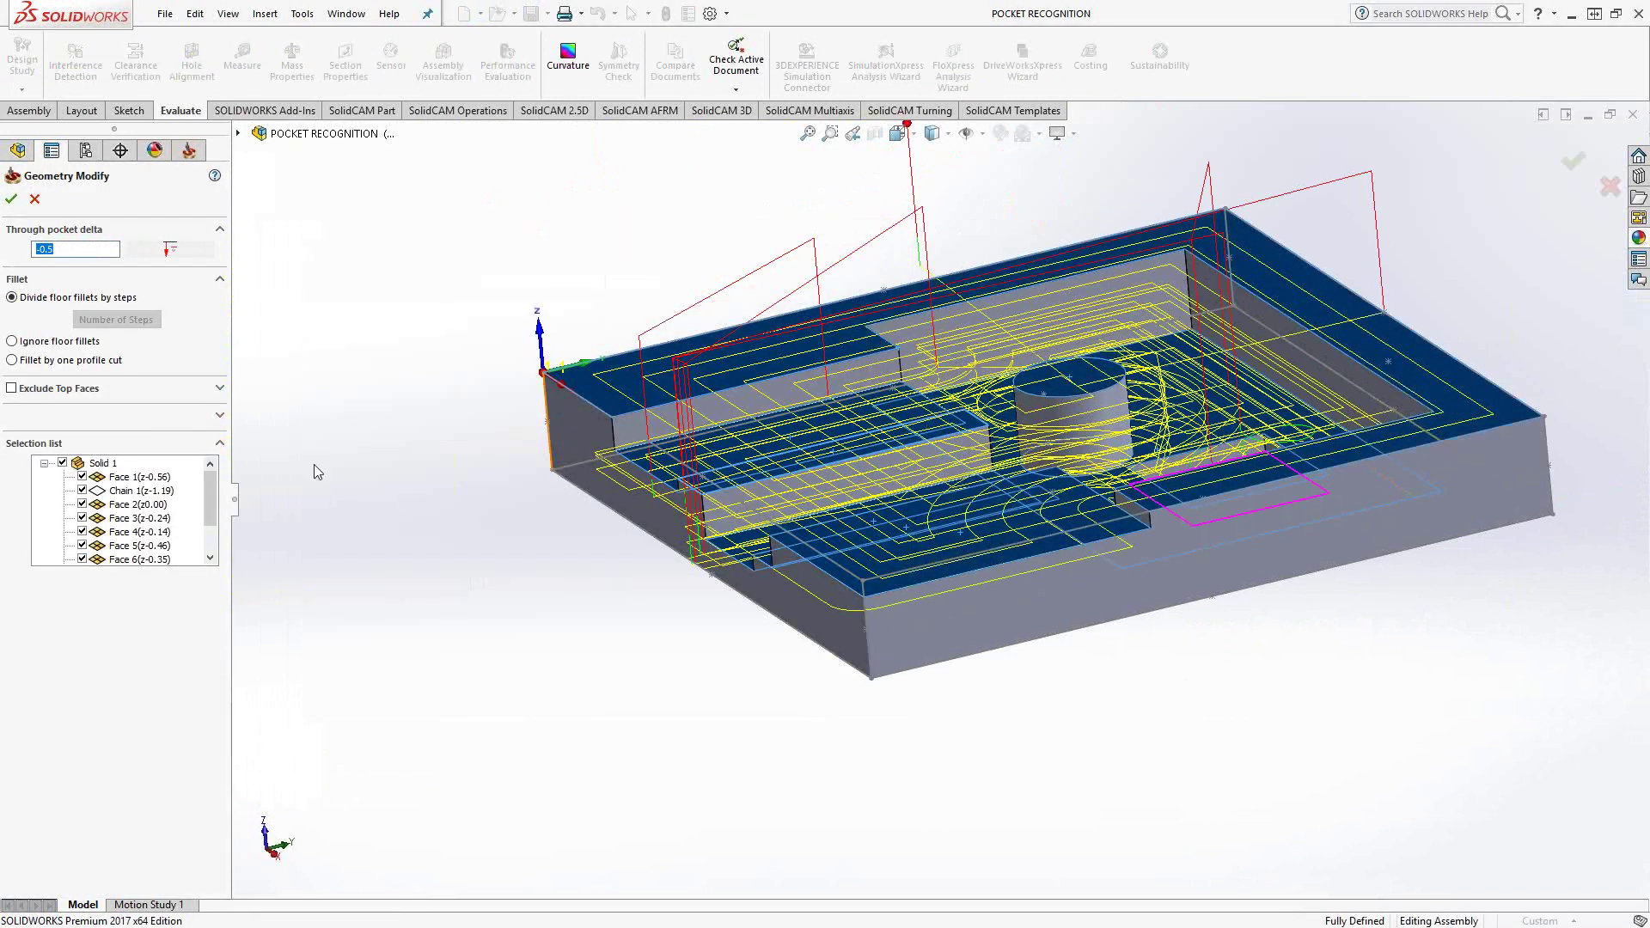
middle_click_drag(714, 459, 750, 515)
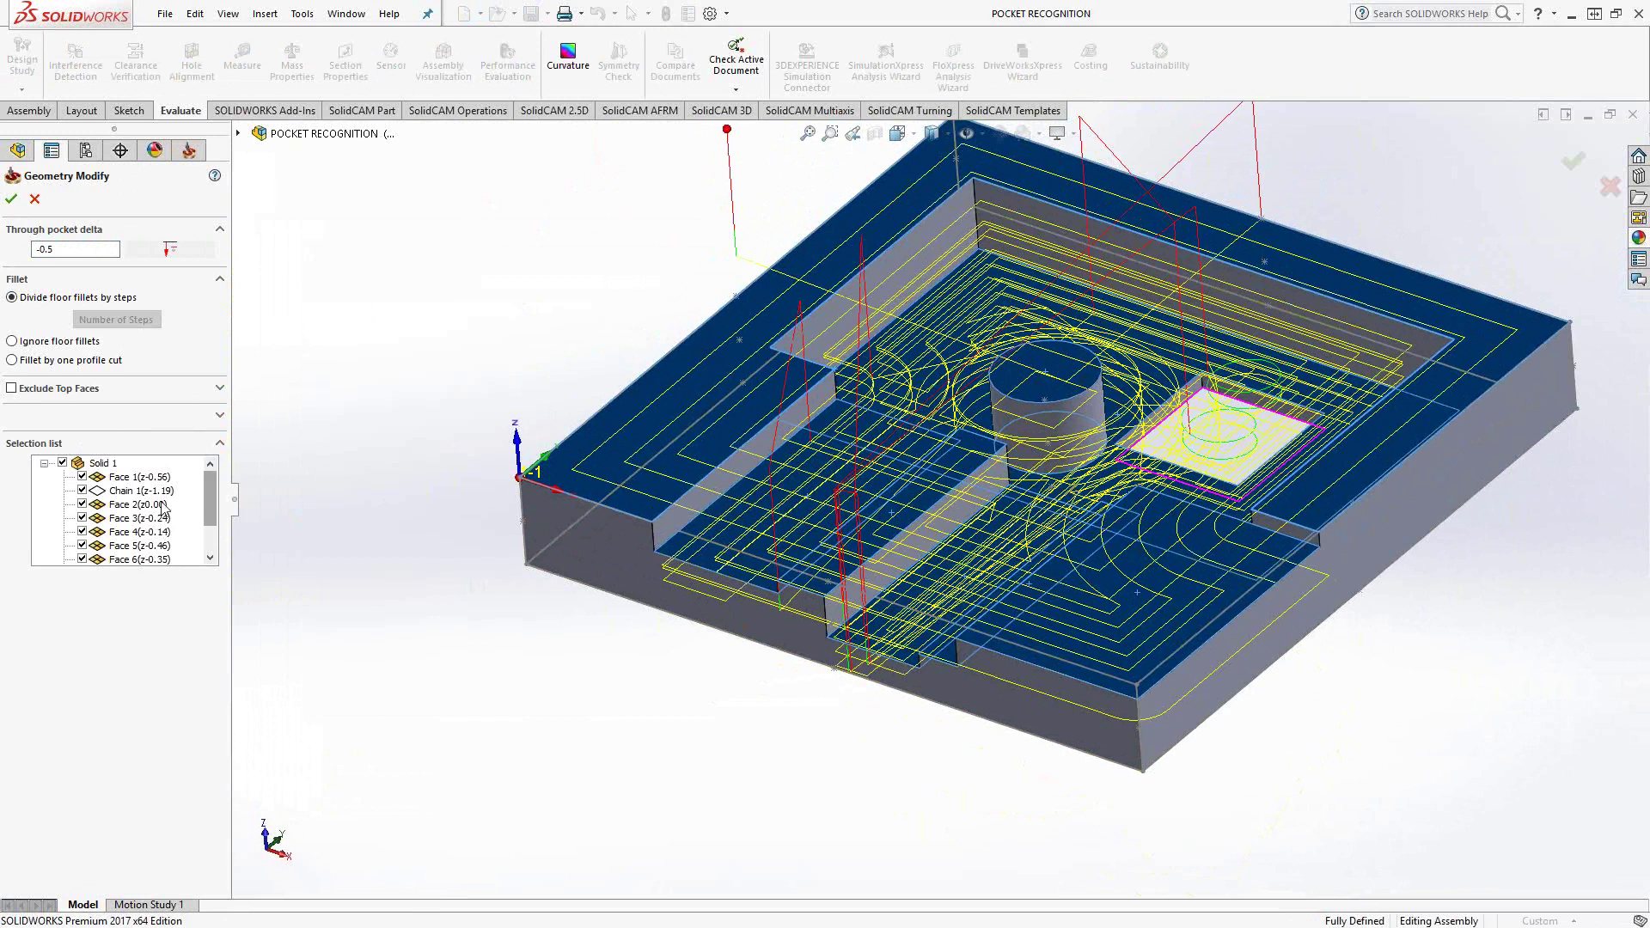
left_click(81, 491)
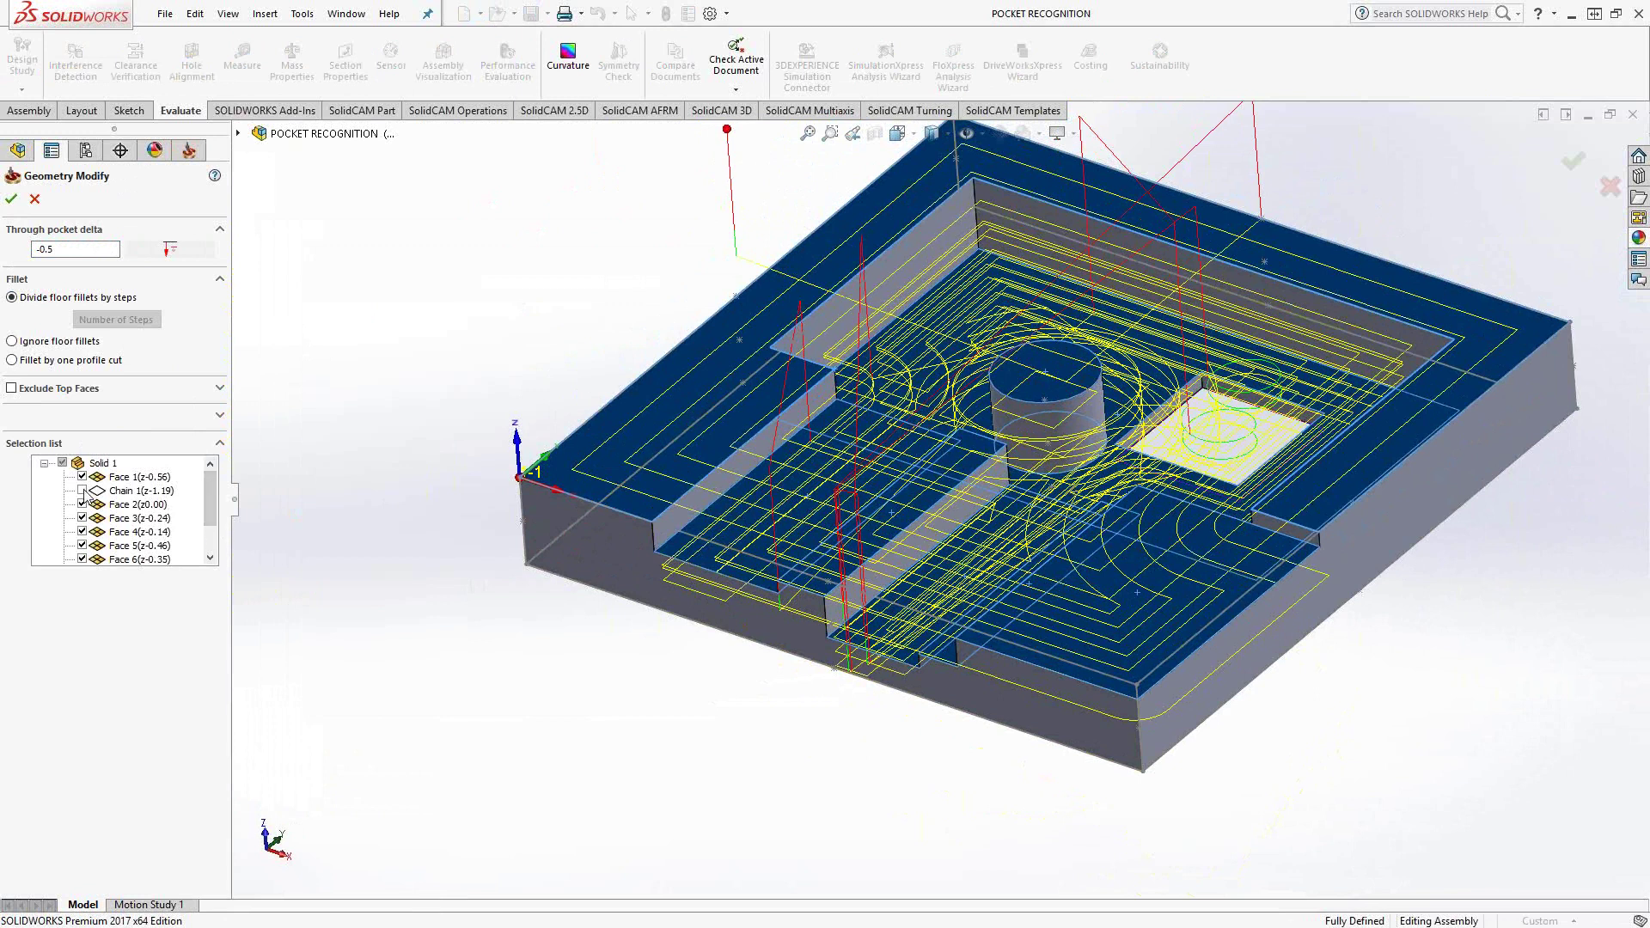
left_click(12, 199)
Step: Recalculate PR_faces1 for the modified geometry and toggle its toolpath display to compare
left_click(318, 717)
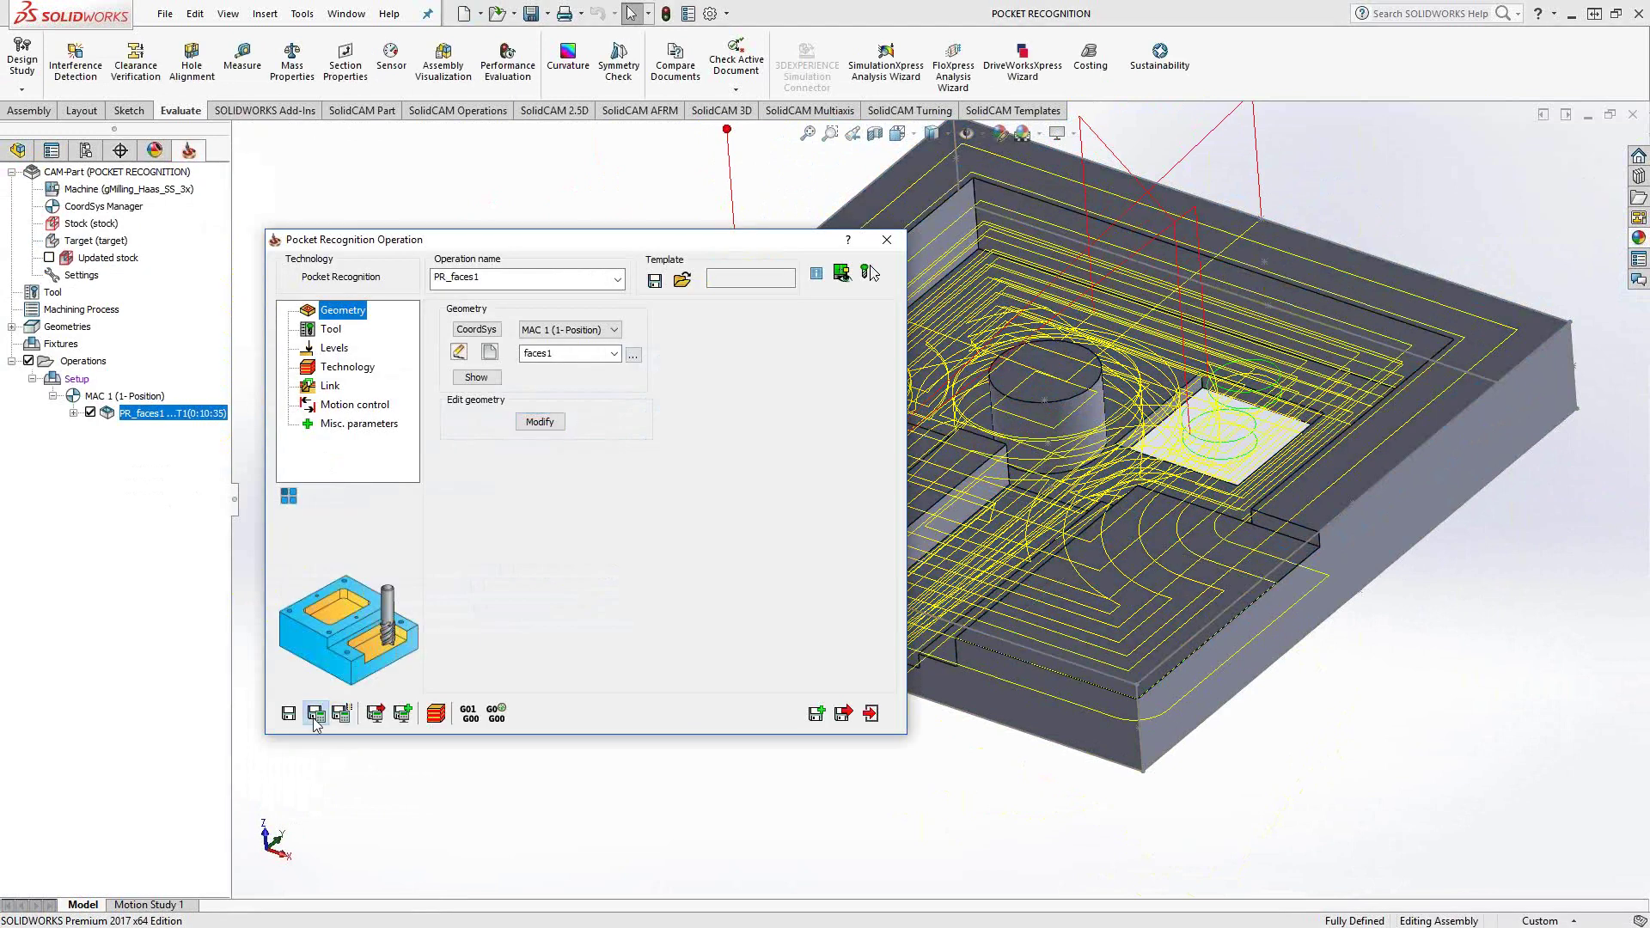
left_click(700, 421)
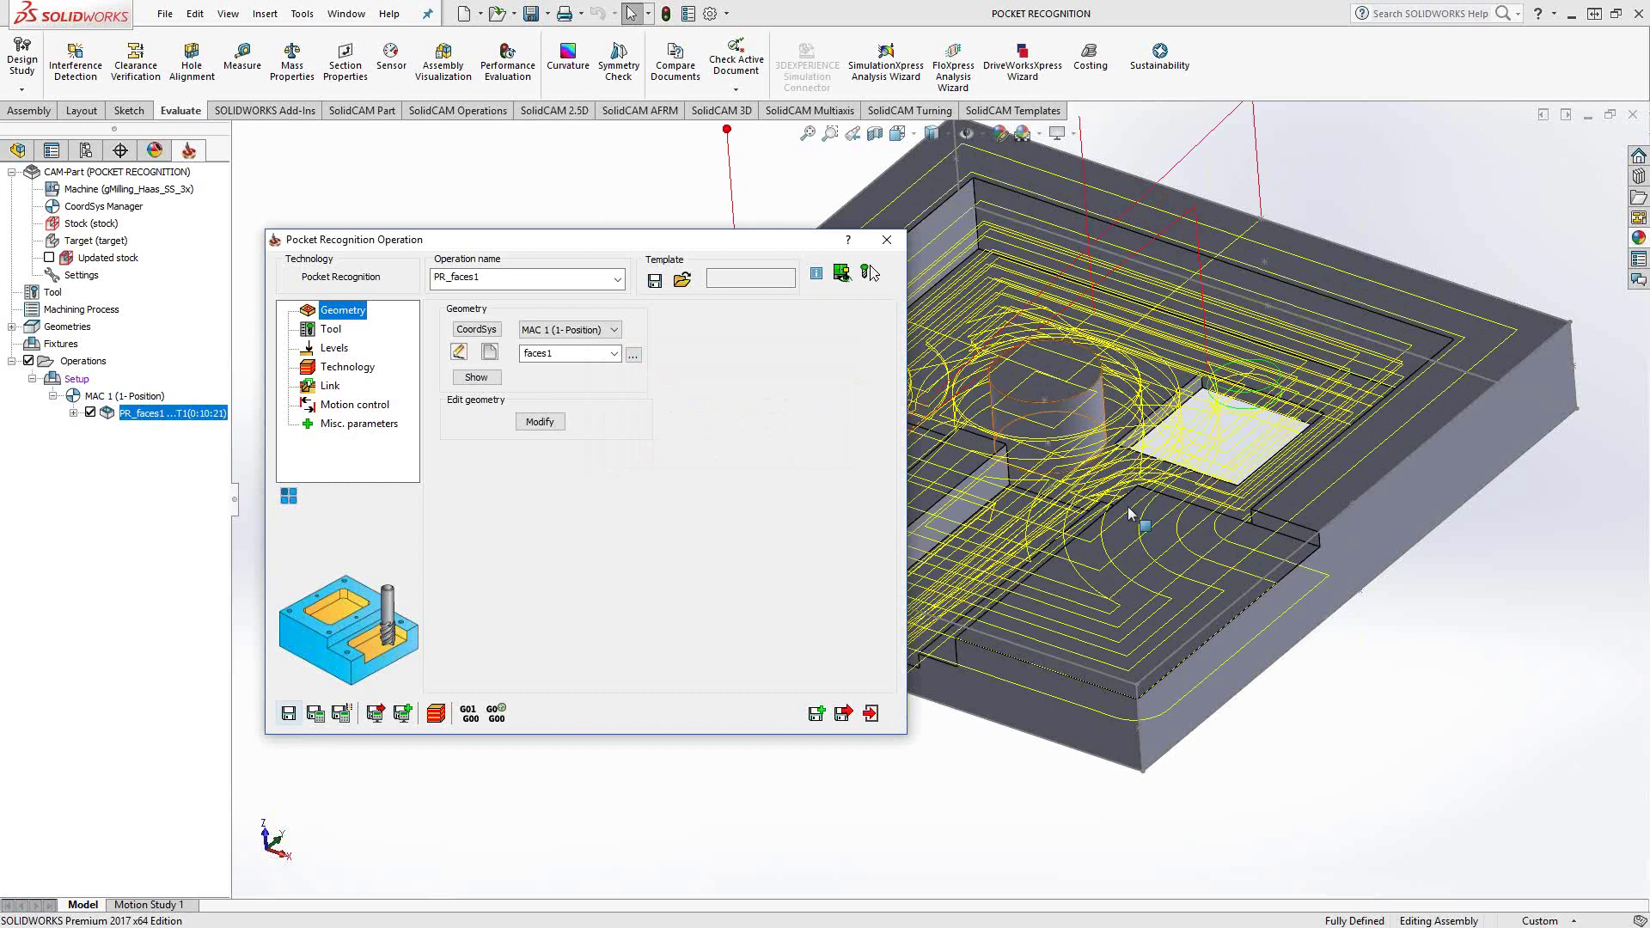
middle_click_drag(1128, 507, 724, 474)
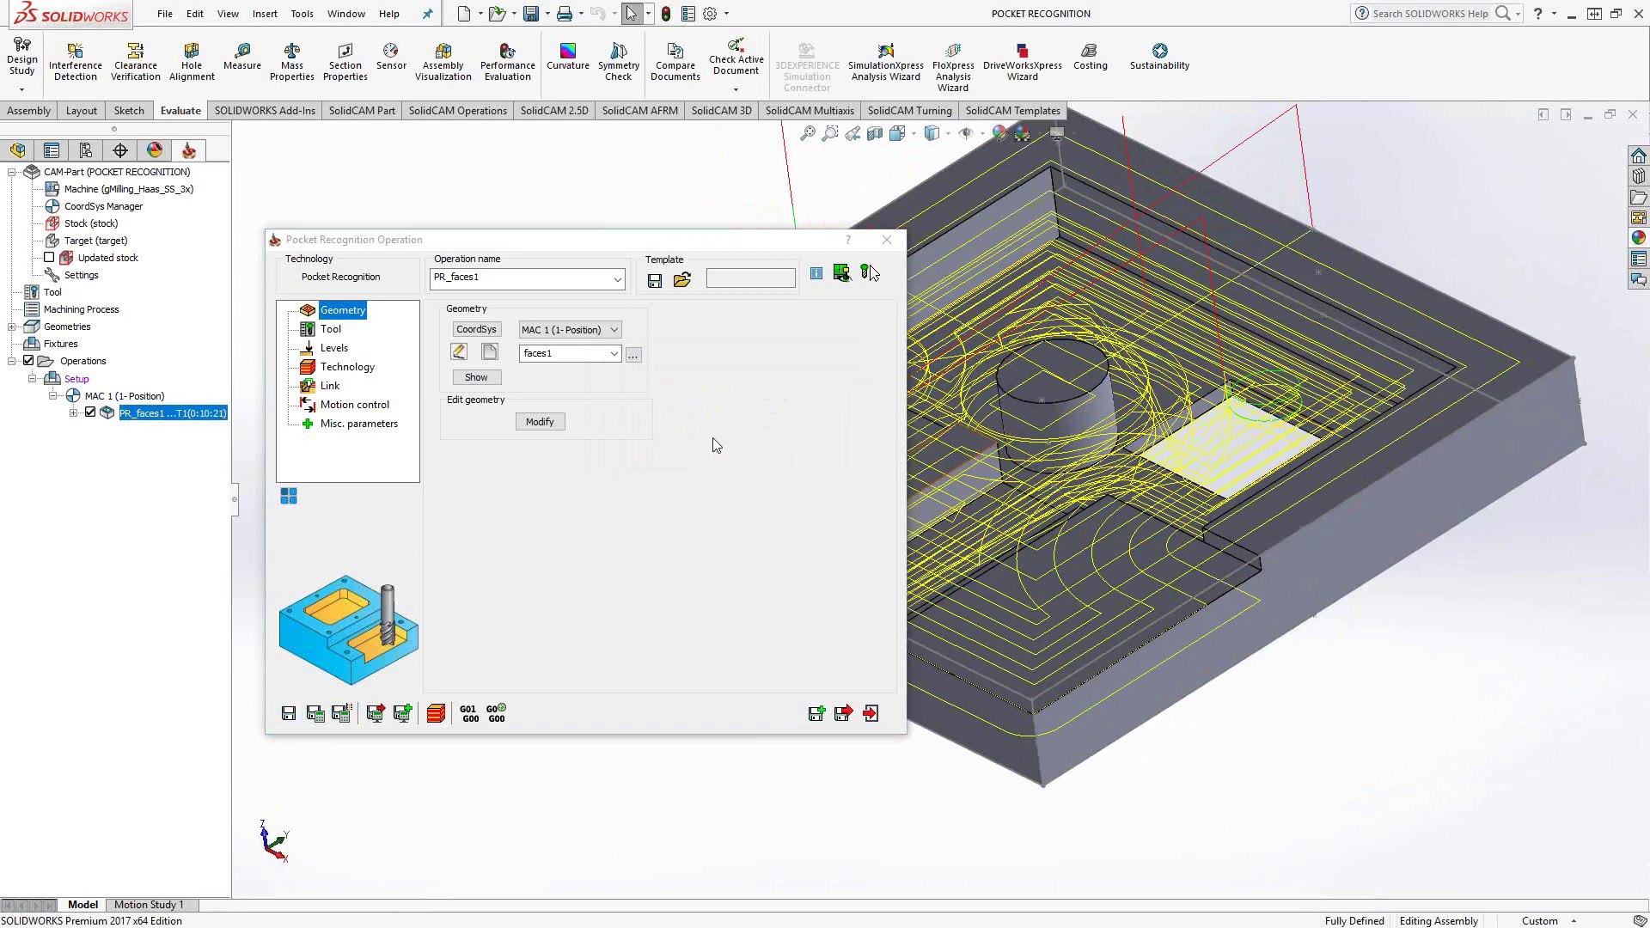
left_click(90, 413)
left_click_drag(550, 238, 438, 174)
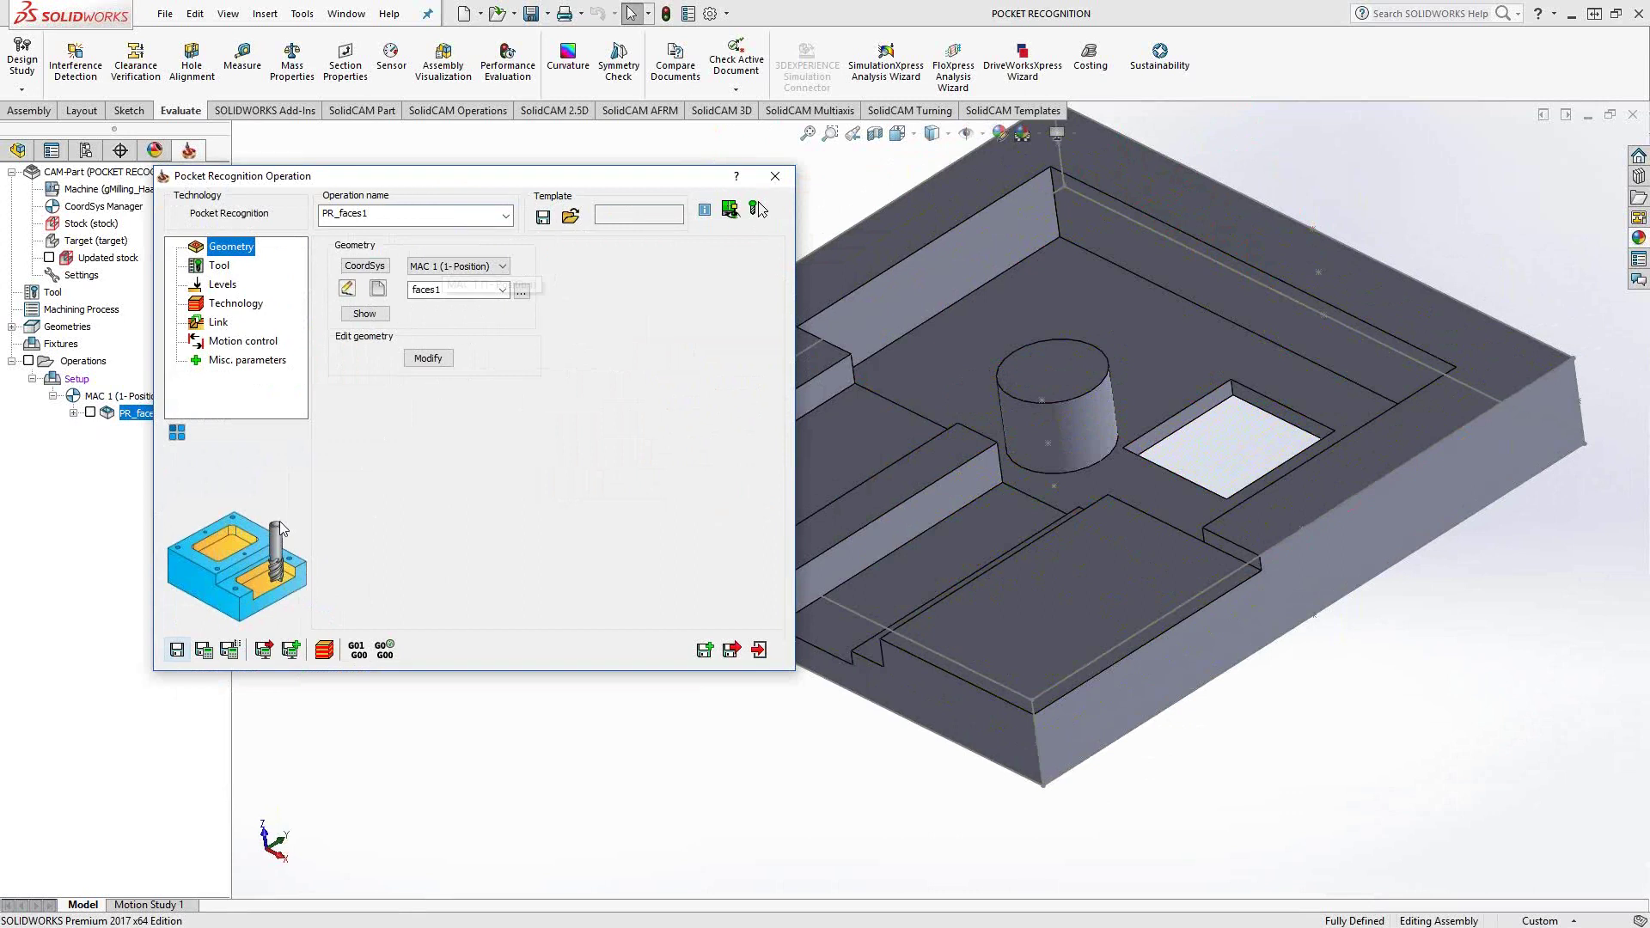
left_click(89, 412)
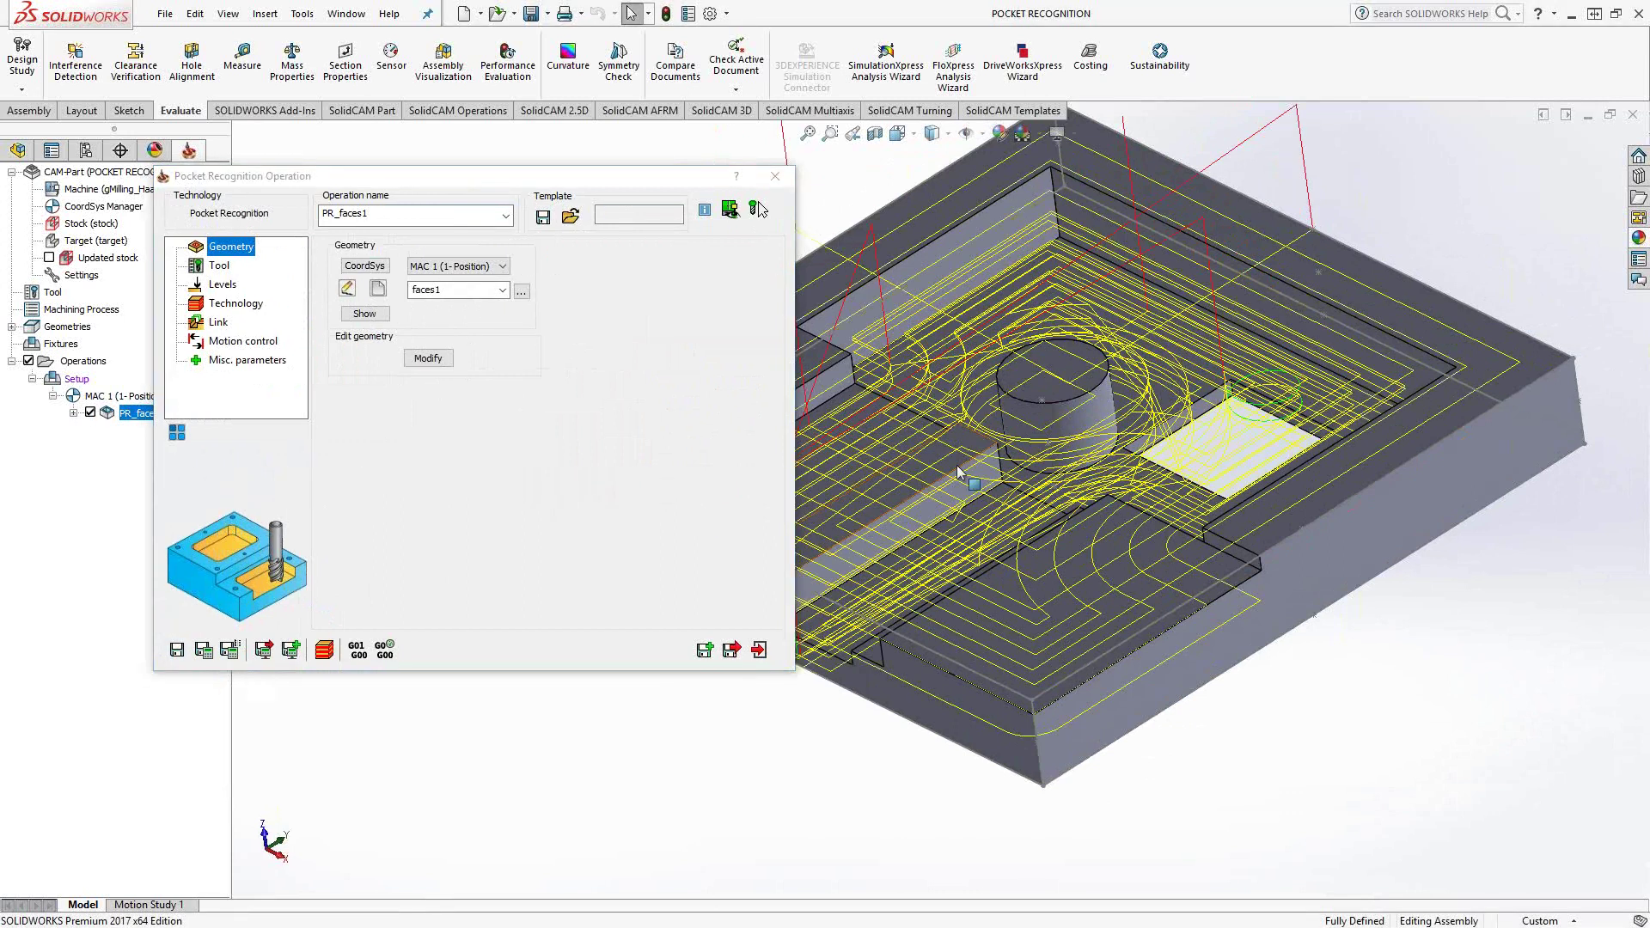
Step: Inspect the new toolpath around the cylinder, then save a copy of the operation
middle_click_drag(957, 466, 954, 614)
scroll(958, 601, "down", 3)
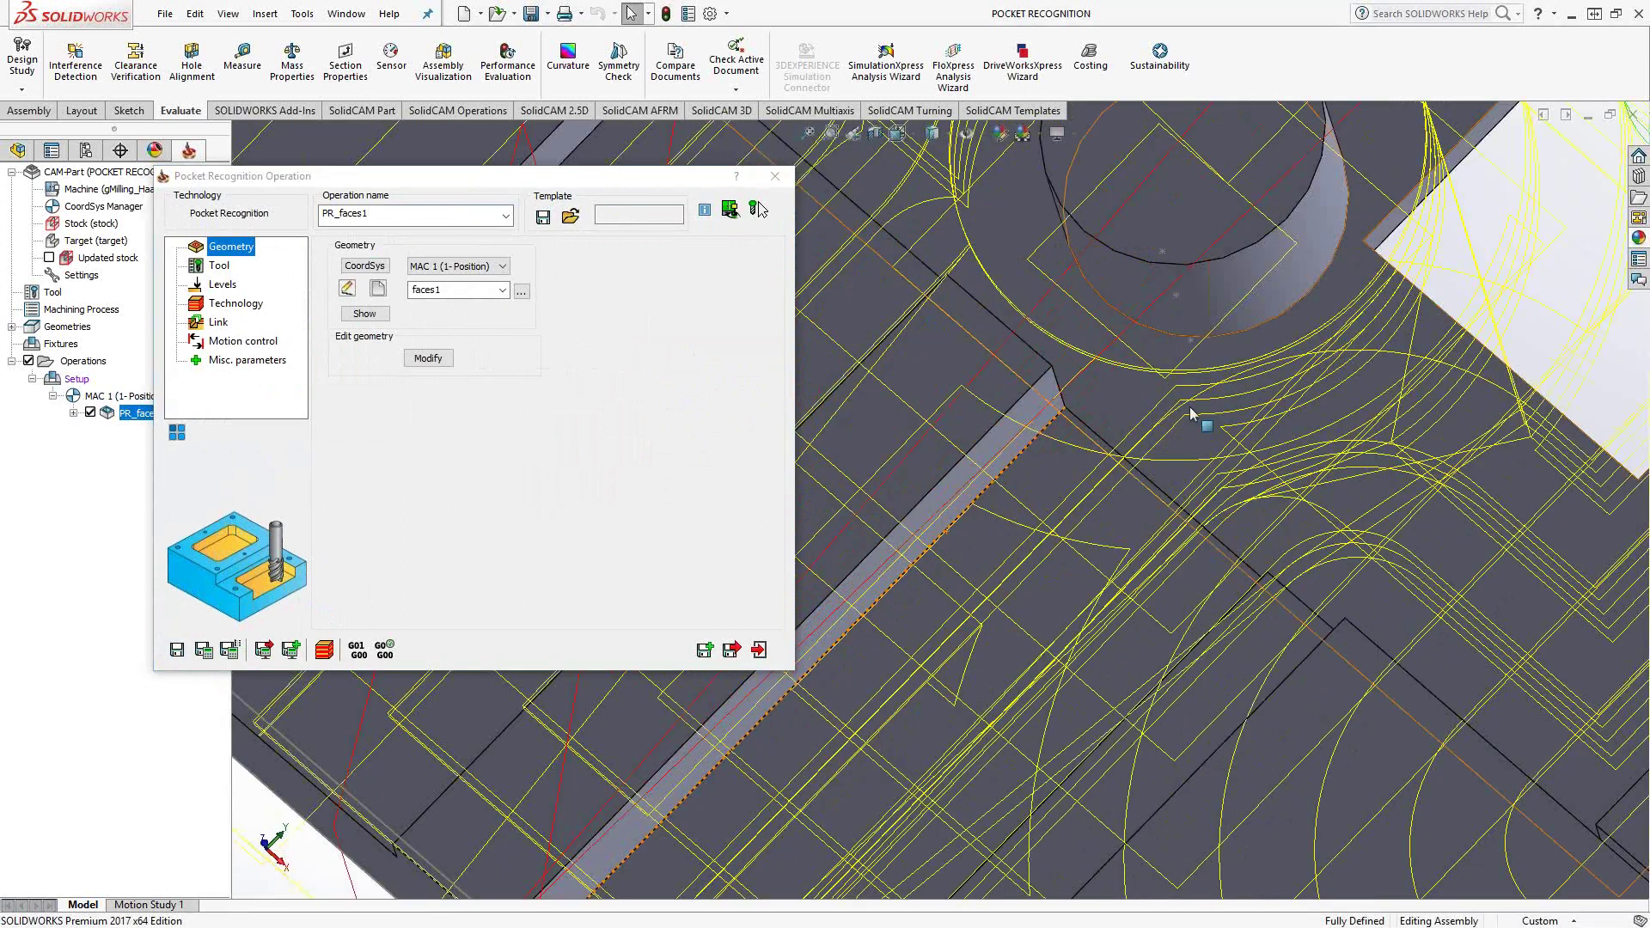
middle_click_drag(1193, 415, 1161, 330)
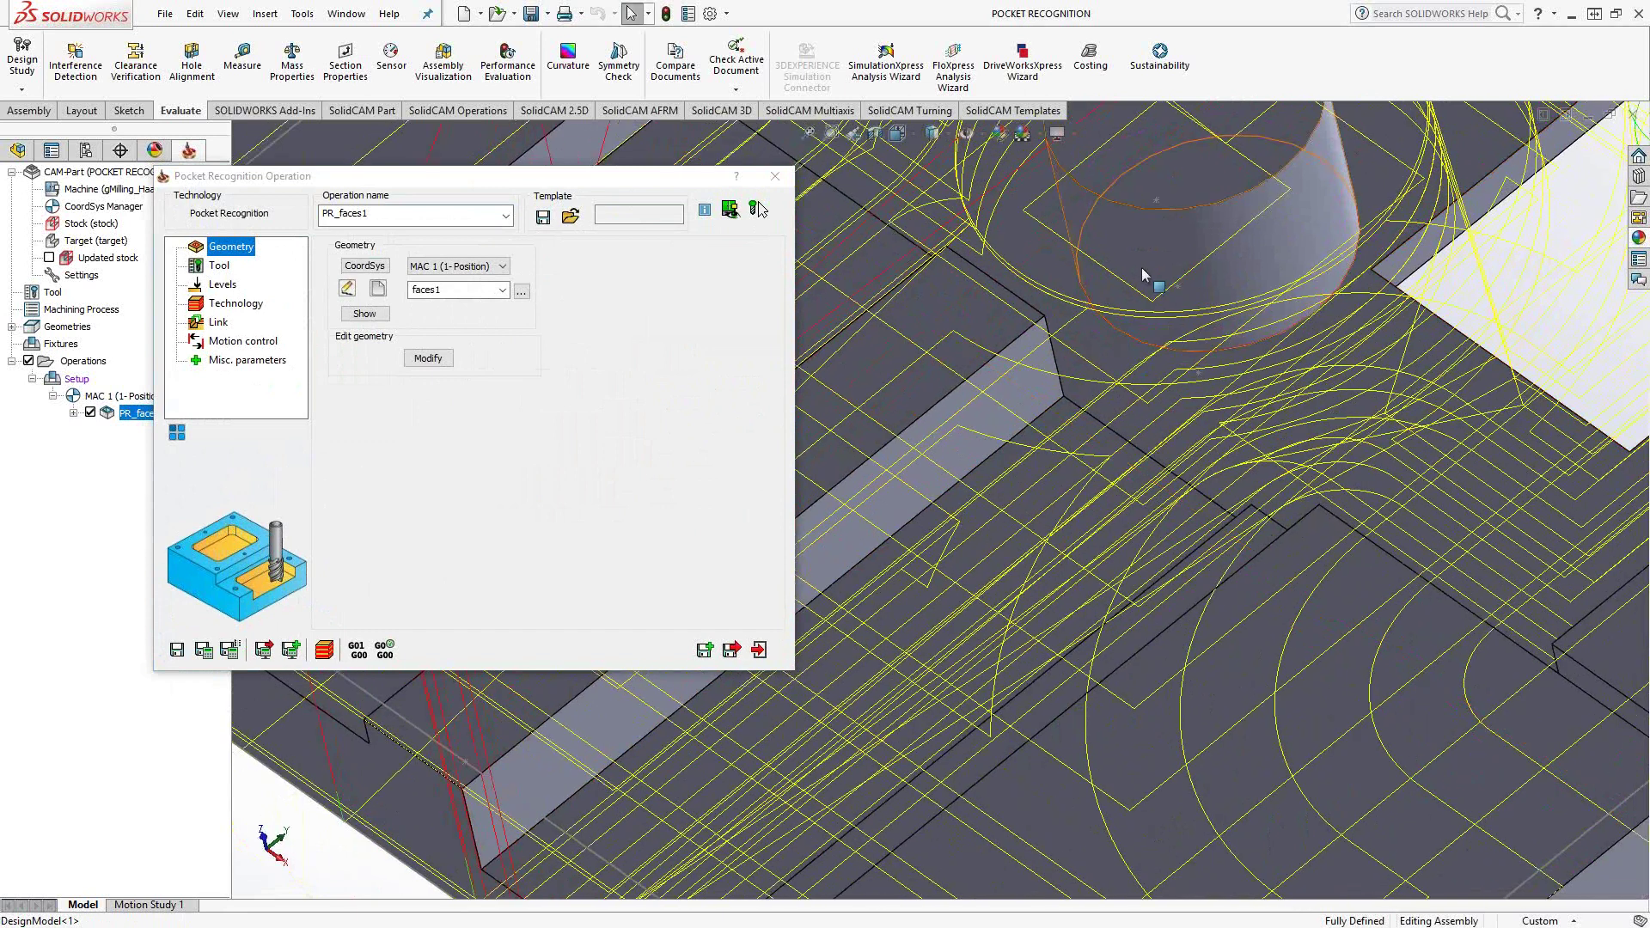
middle_click_drag(1143, 292, 658, 429)
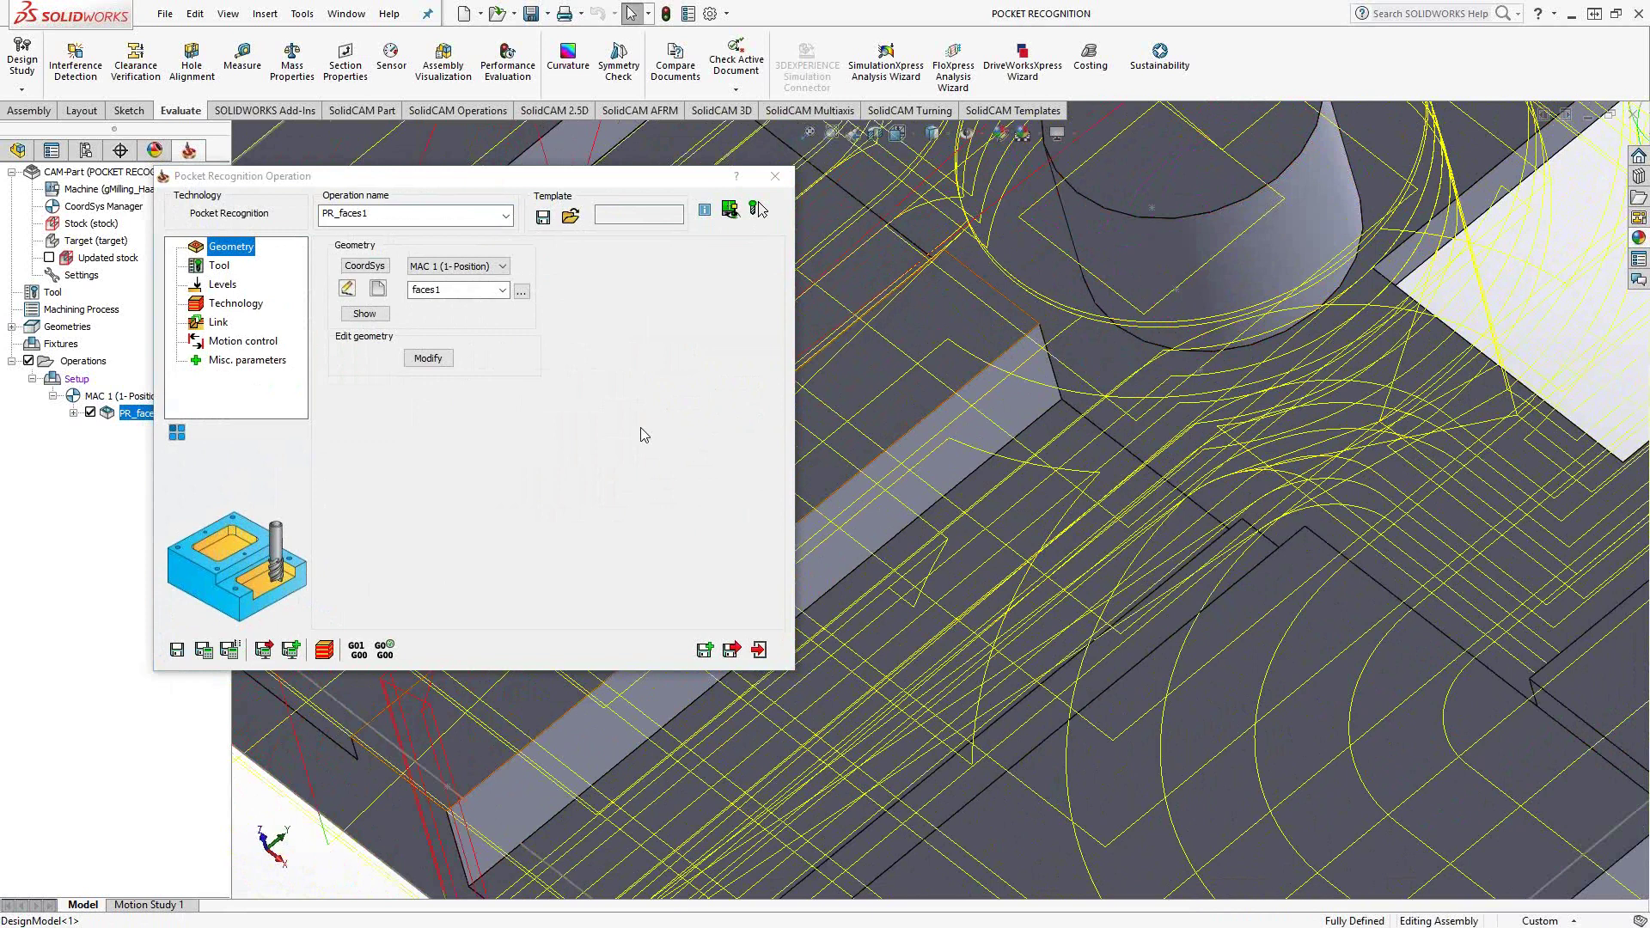
left_click(705, 649)
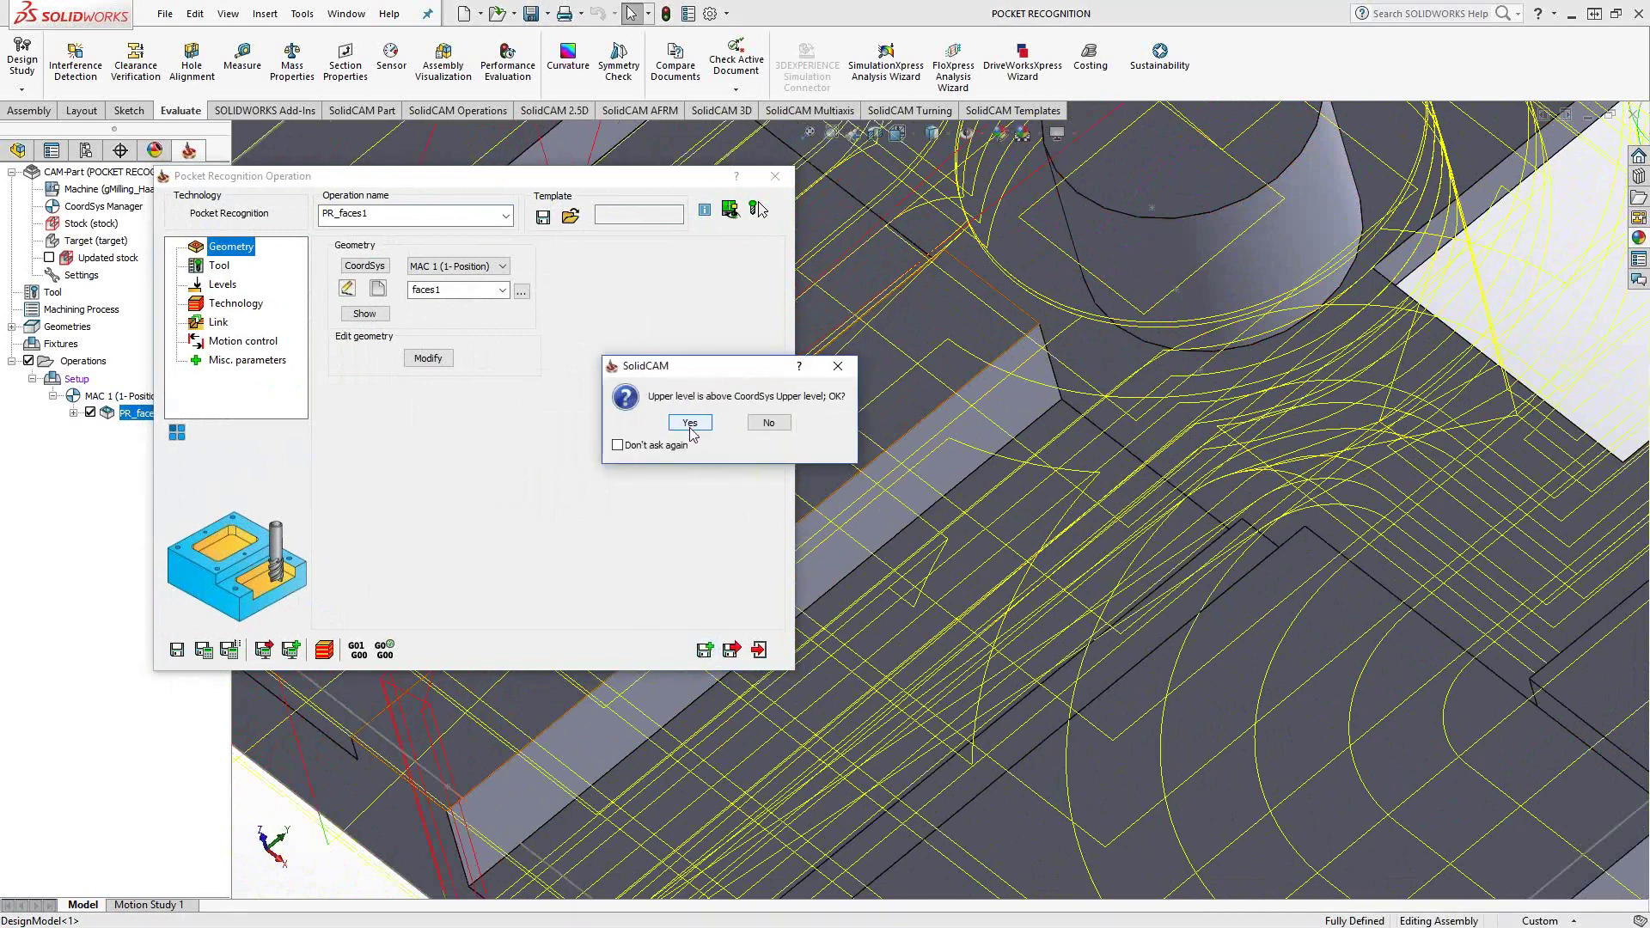
Step: Assign tool 2, the Ø0.25 inch end mill, to the copied operation
left_click(689, 423)
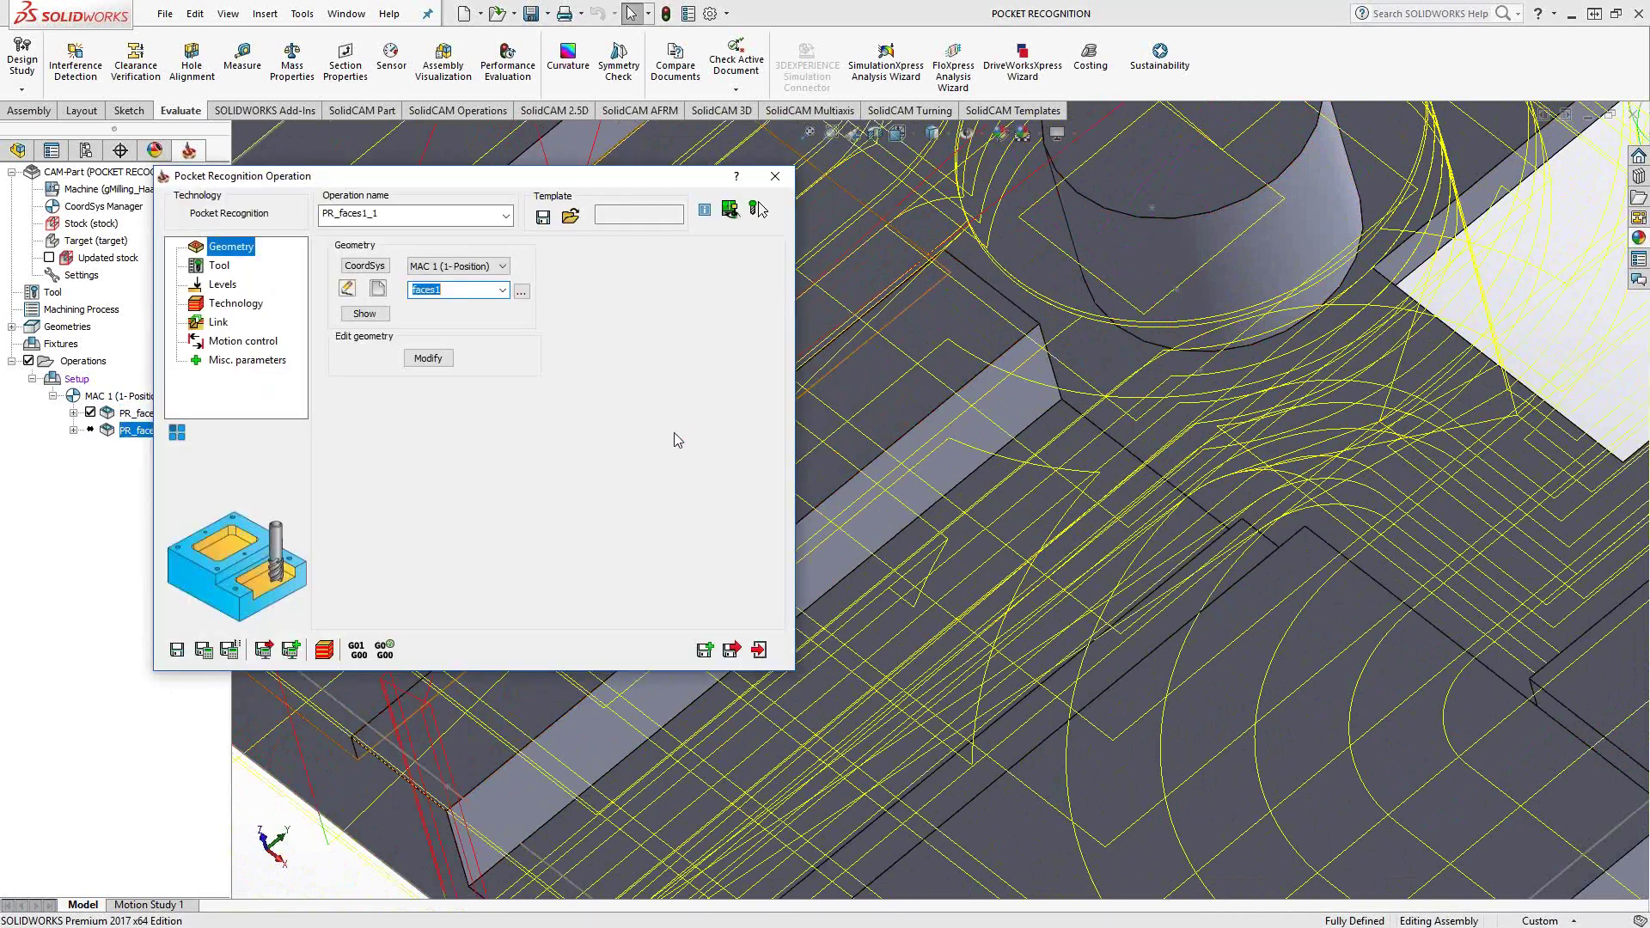
left_click(216, 266)
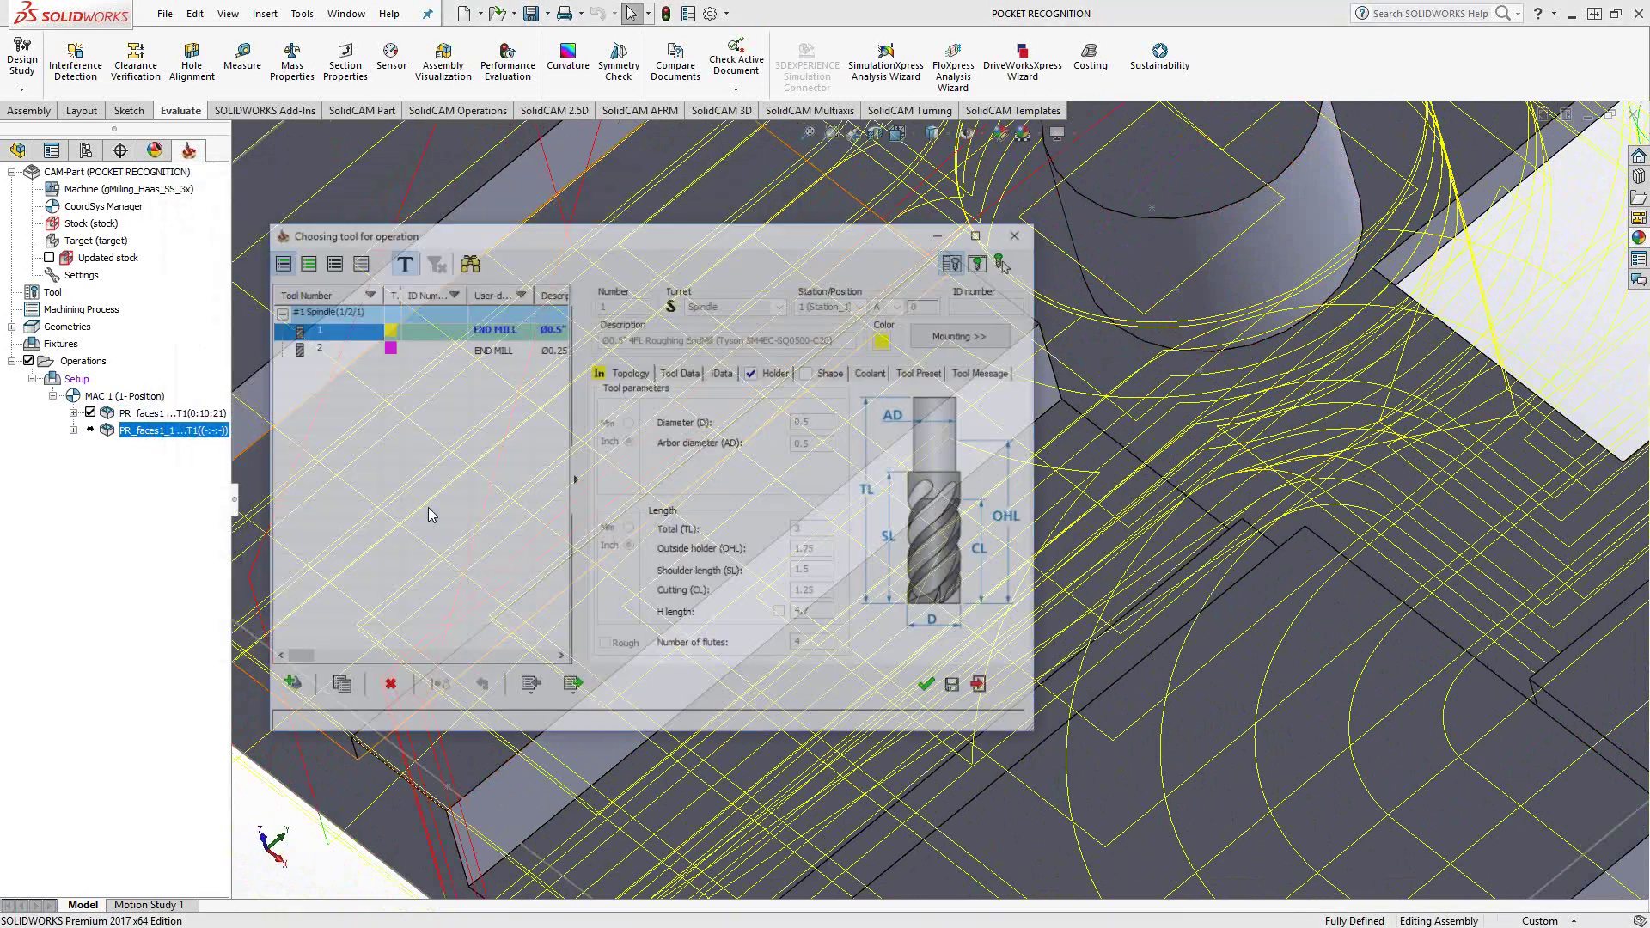
left_click(317, 347)
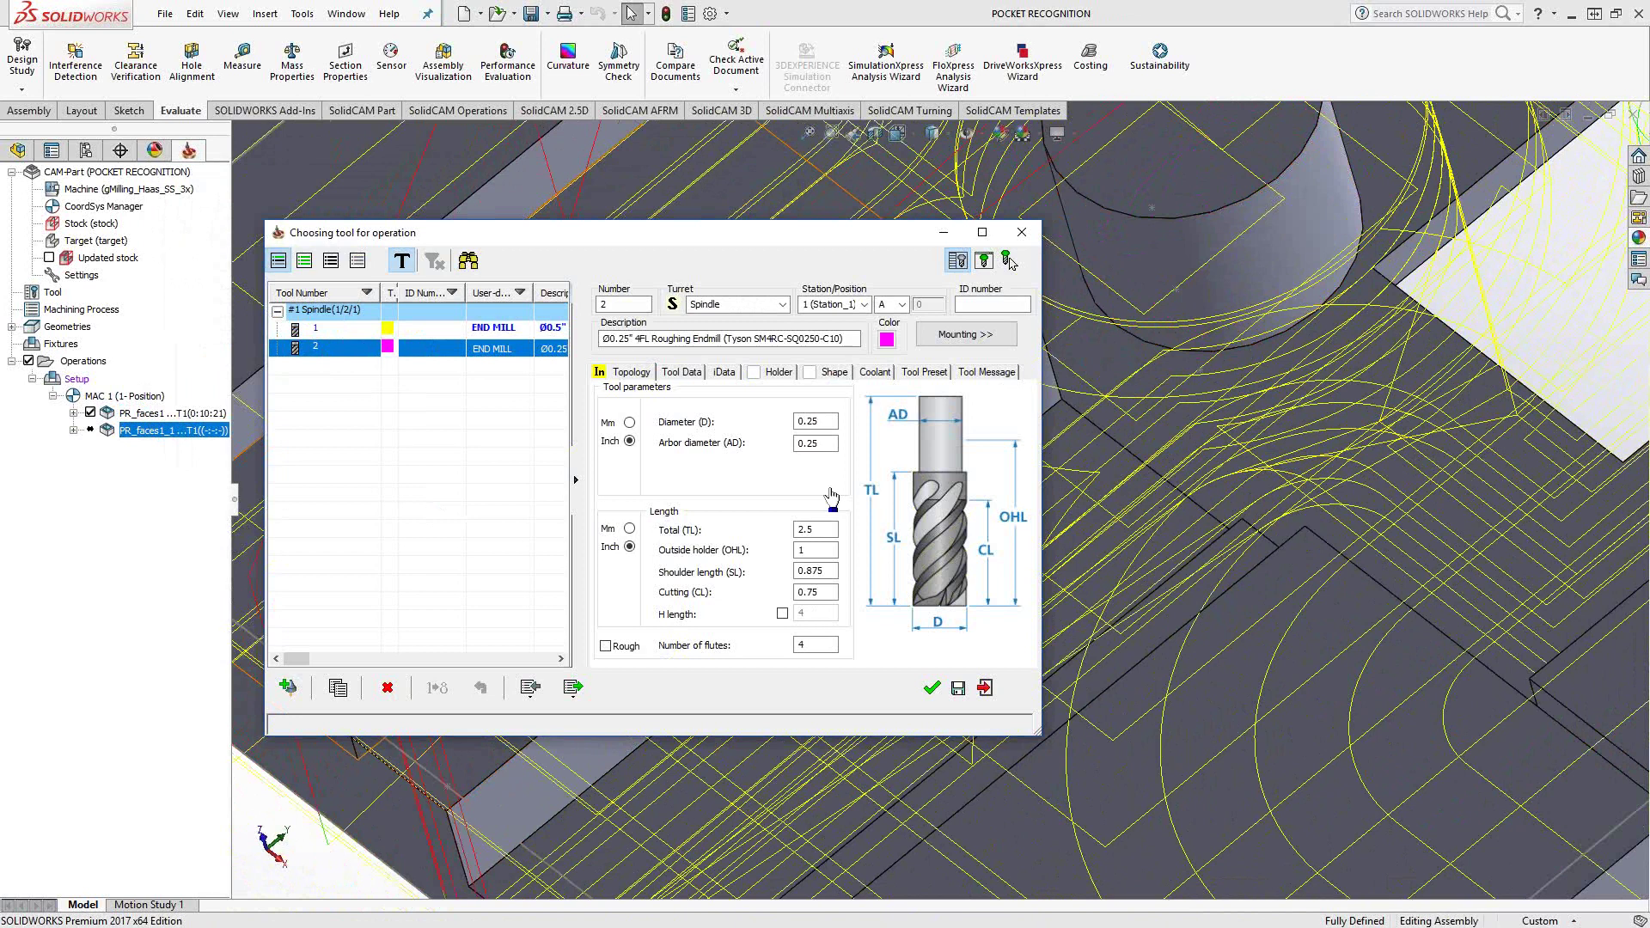
left_click(935, 688)
Step: Set Rest material to Rest milling with a previous tool diameter of .5
left_click(230, 304)
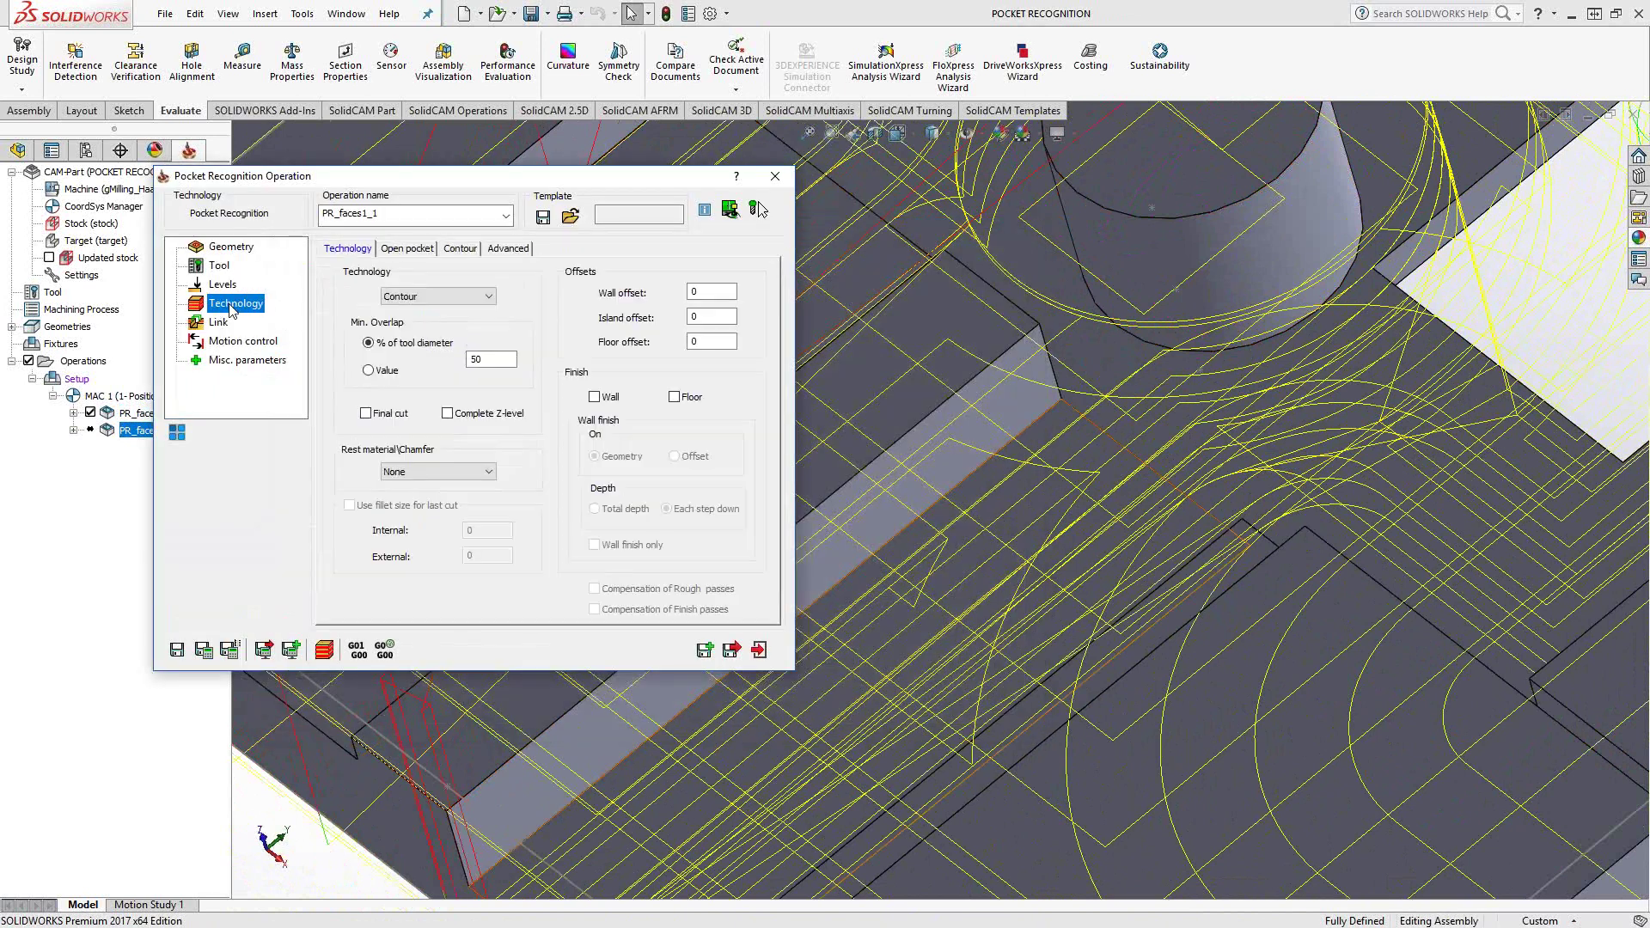
left_click(430, 471)
left_click(399, 499)
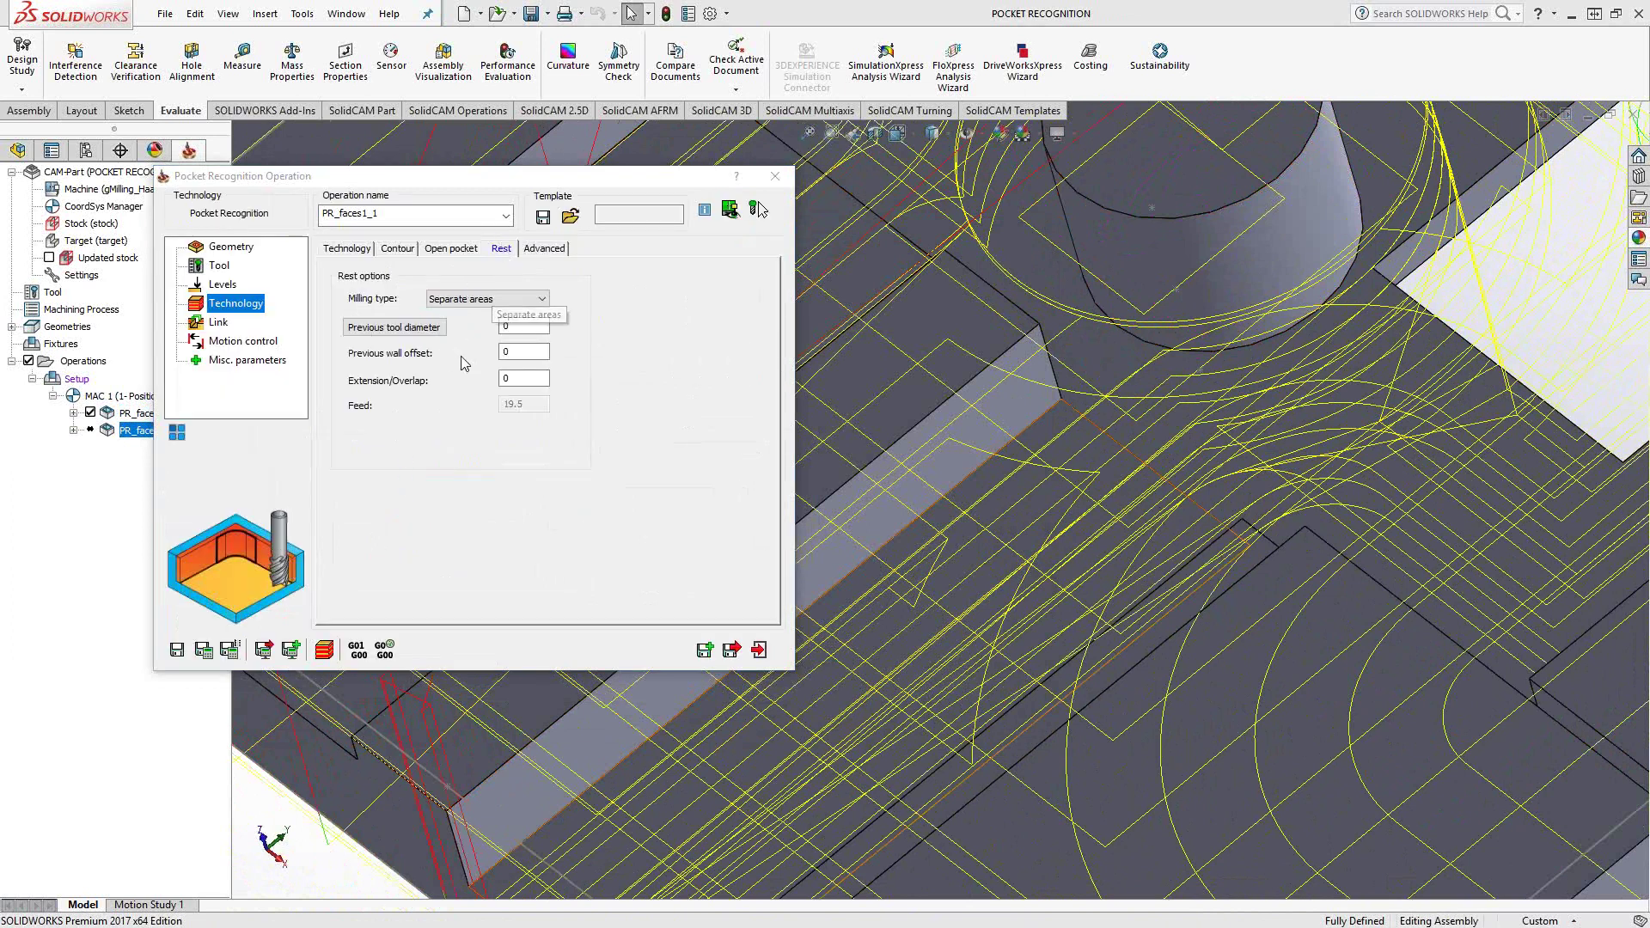
left_click(520, 326)
type(".5")
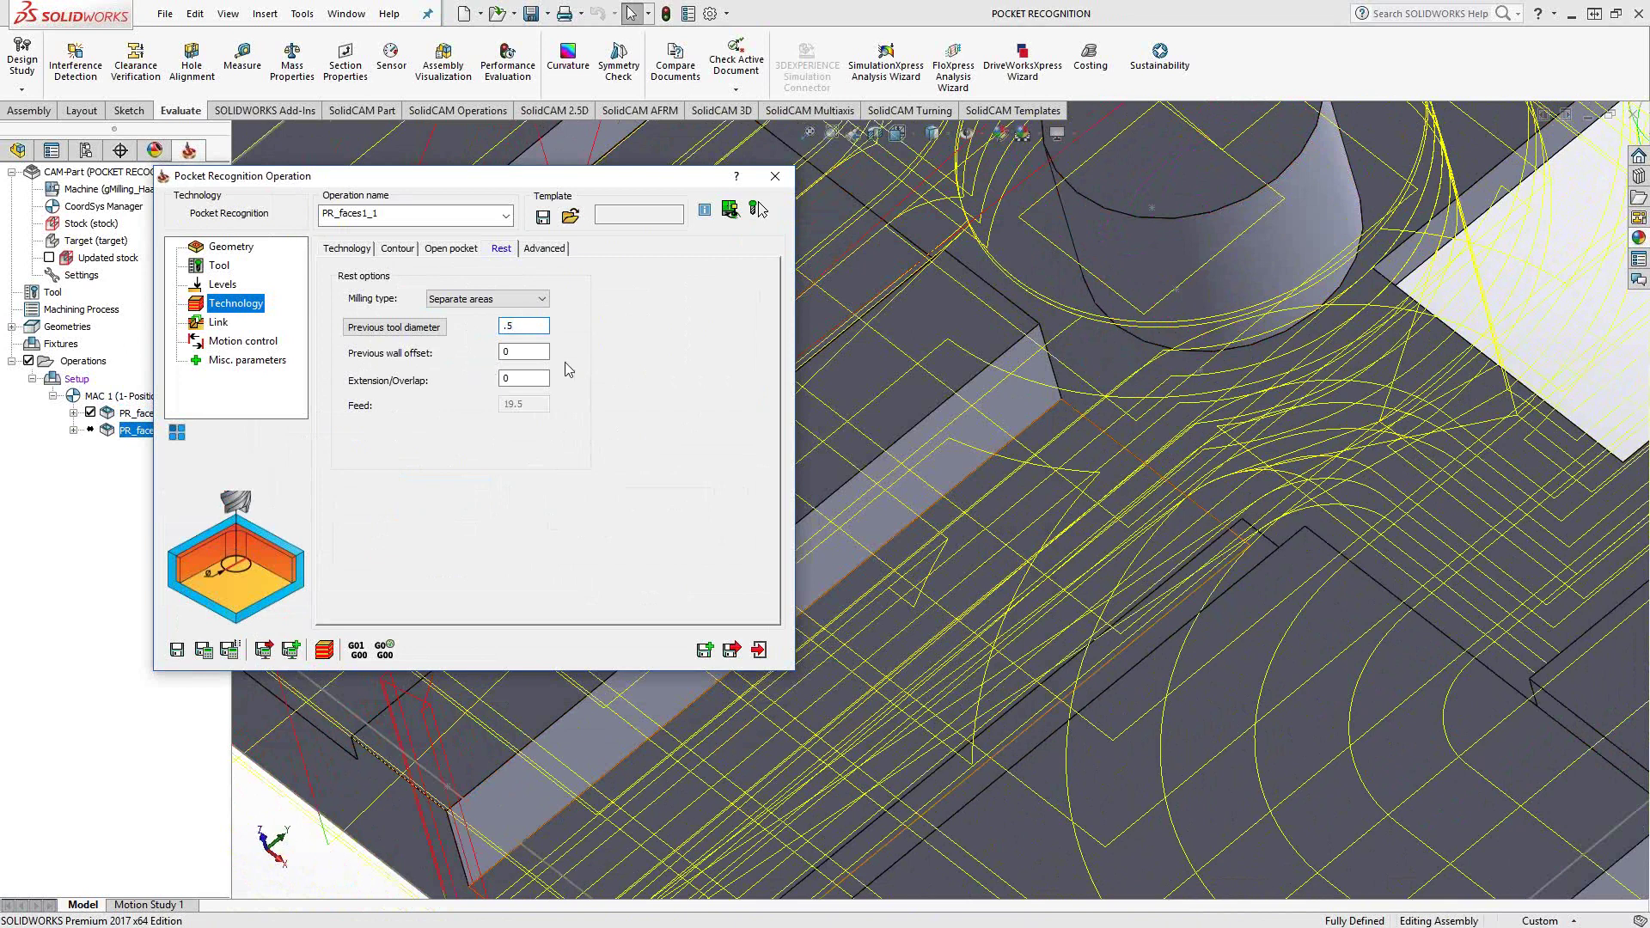
Step: Calculate PR_faces1_1 and hide PR_faces1's toolpath to view the rest passes around the cylinder
left_click(225, 649)
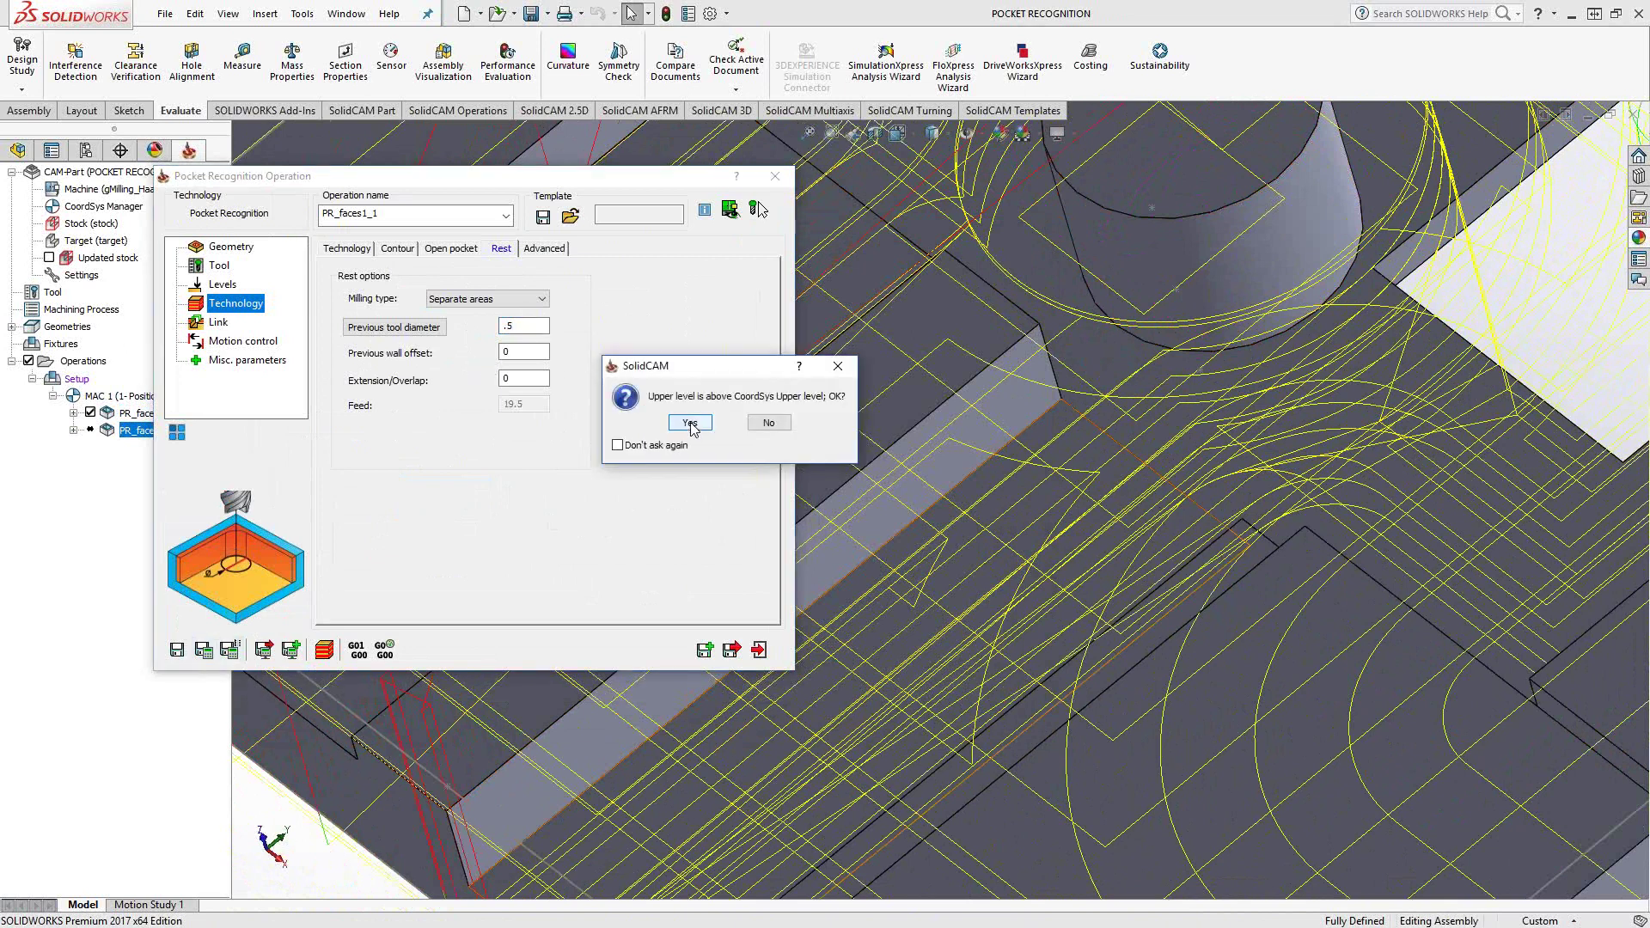
left_click(688, 425)
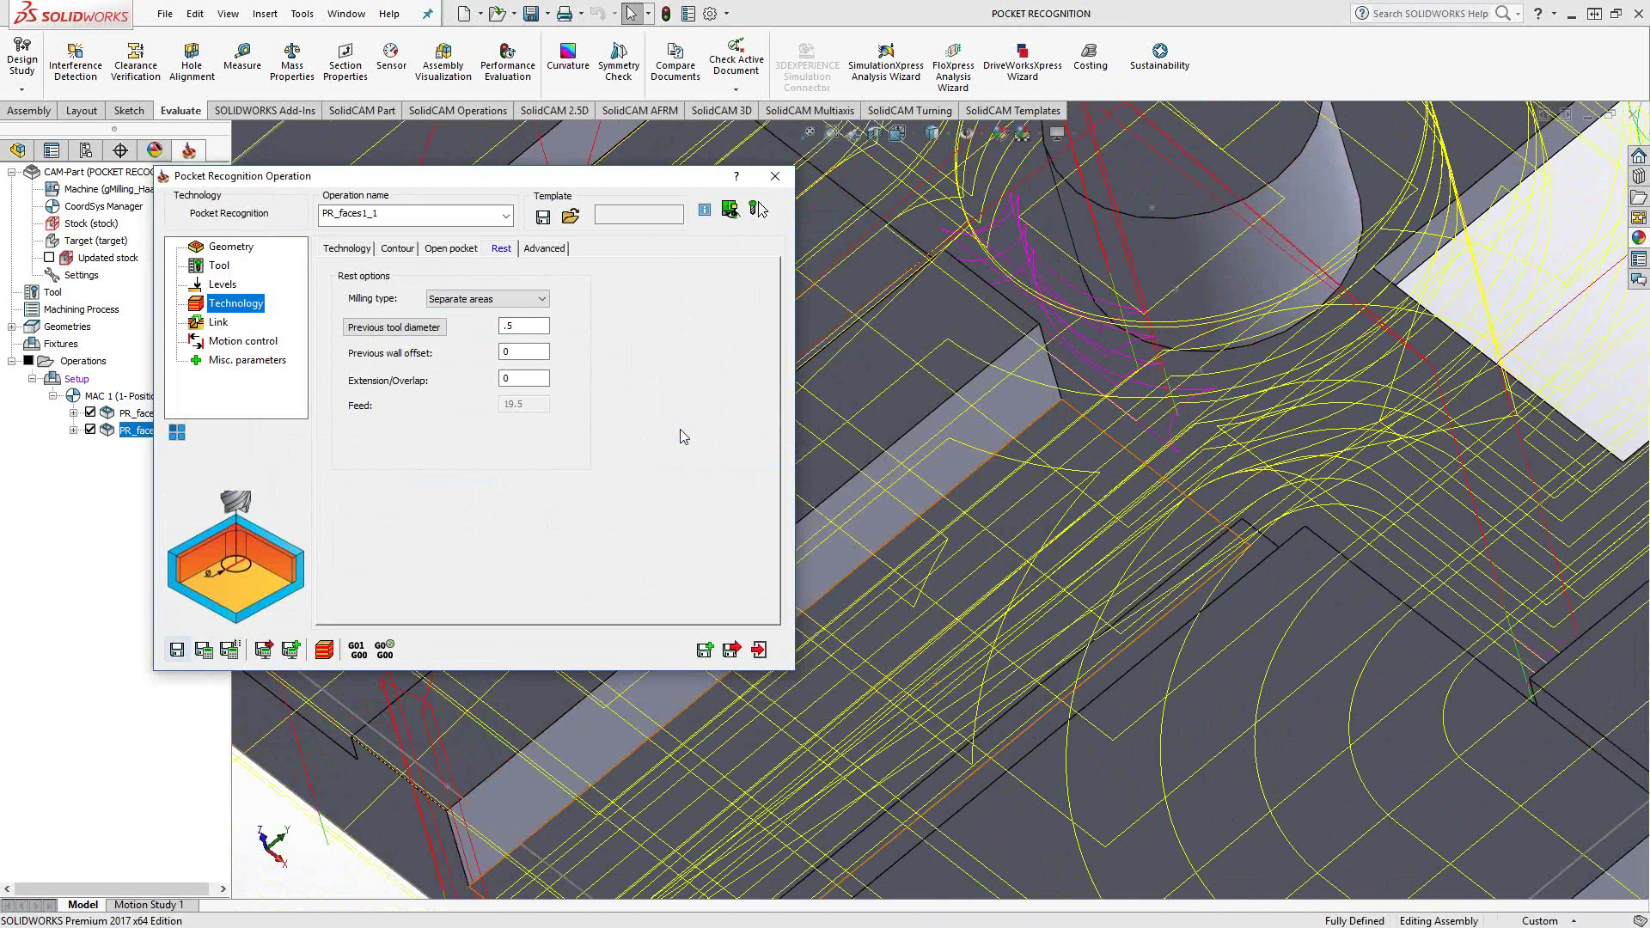
left_click(90, 412)
scroll(972, 479, "down", 5)
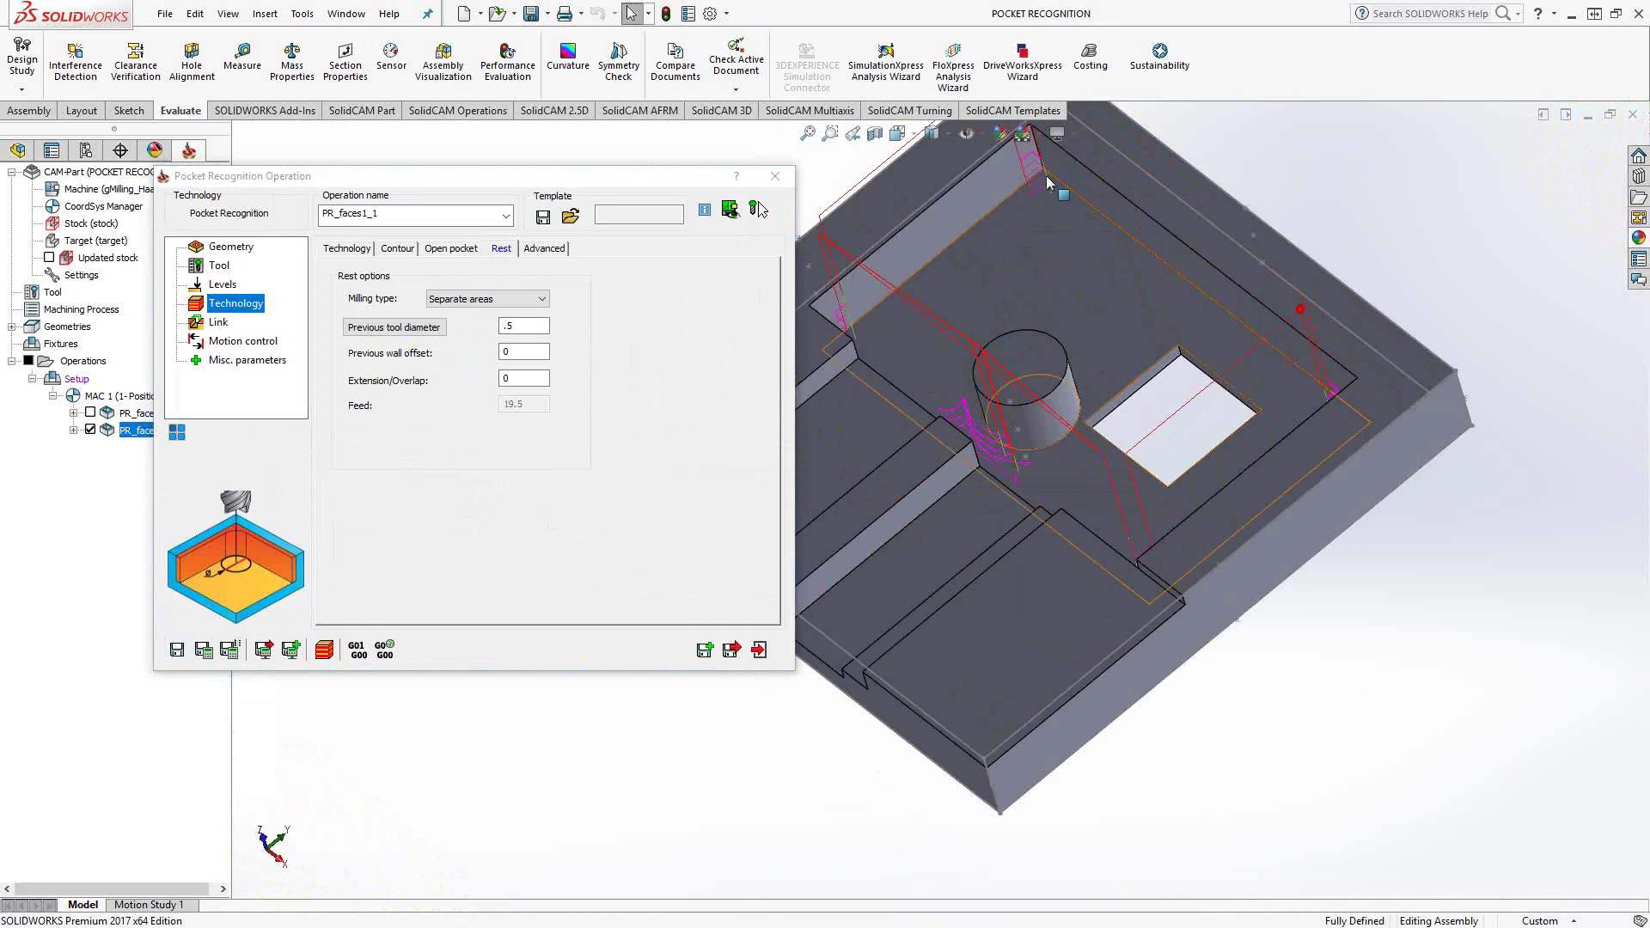
scroll(990, 453, "up", 4)
scroll(990, 453, "up", 3)
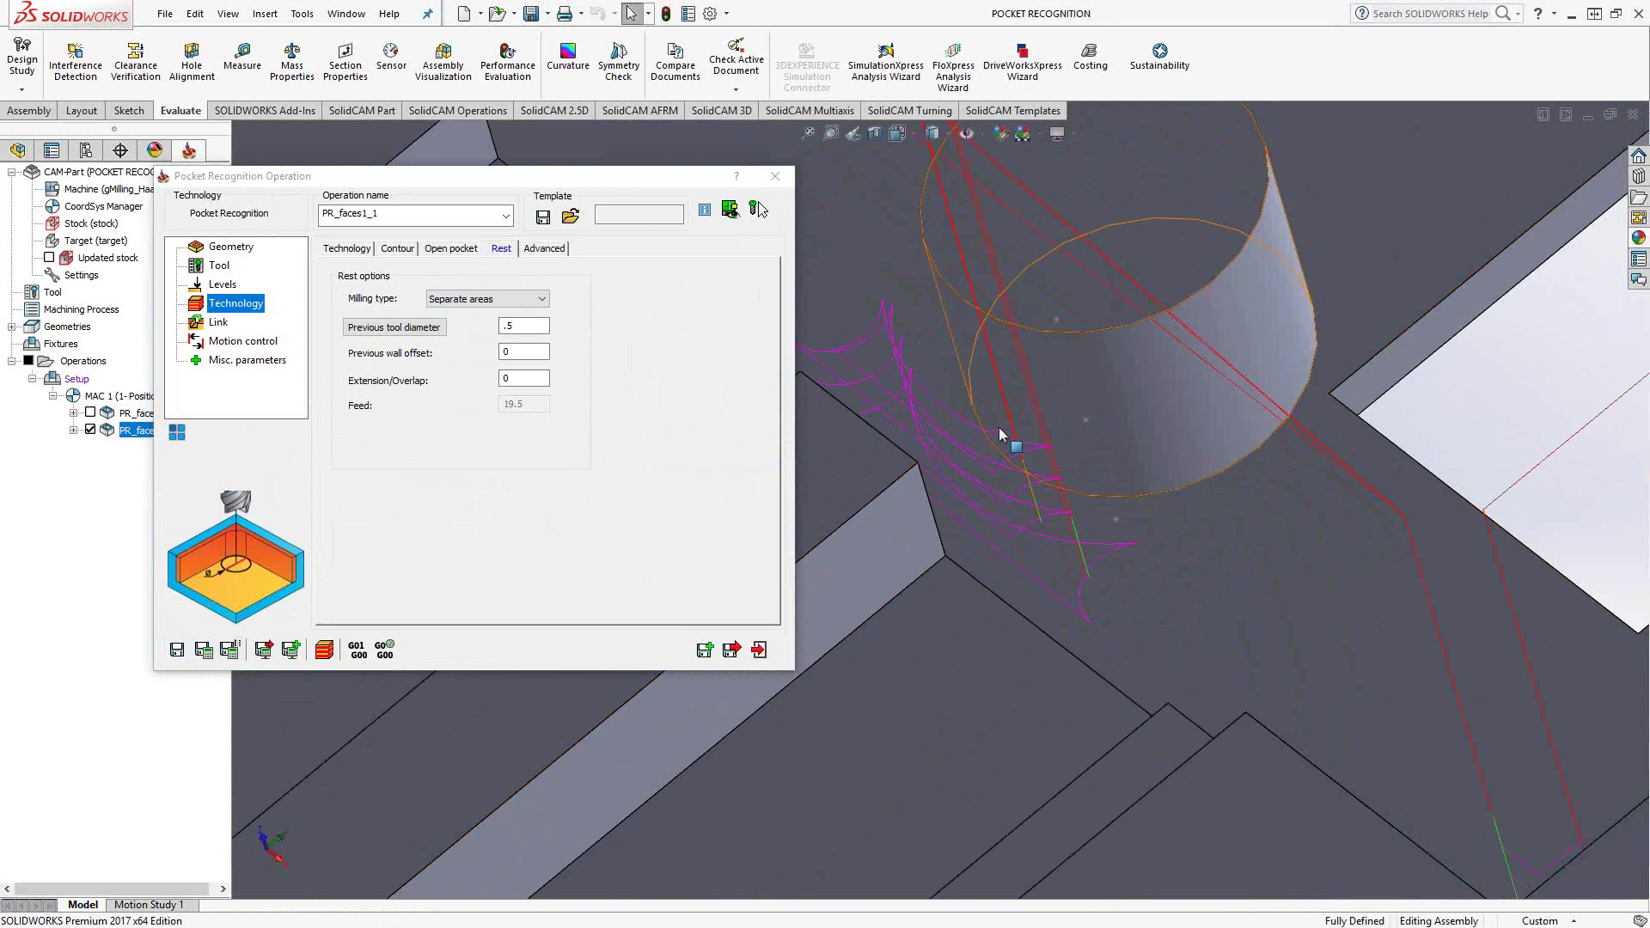
Step: Review PR_faces1_1's milling levels: upper 0.1, lower -0.68991
left_click(230, 247)
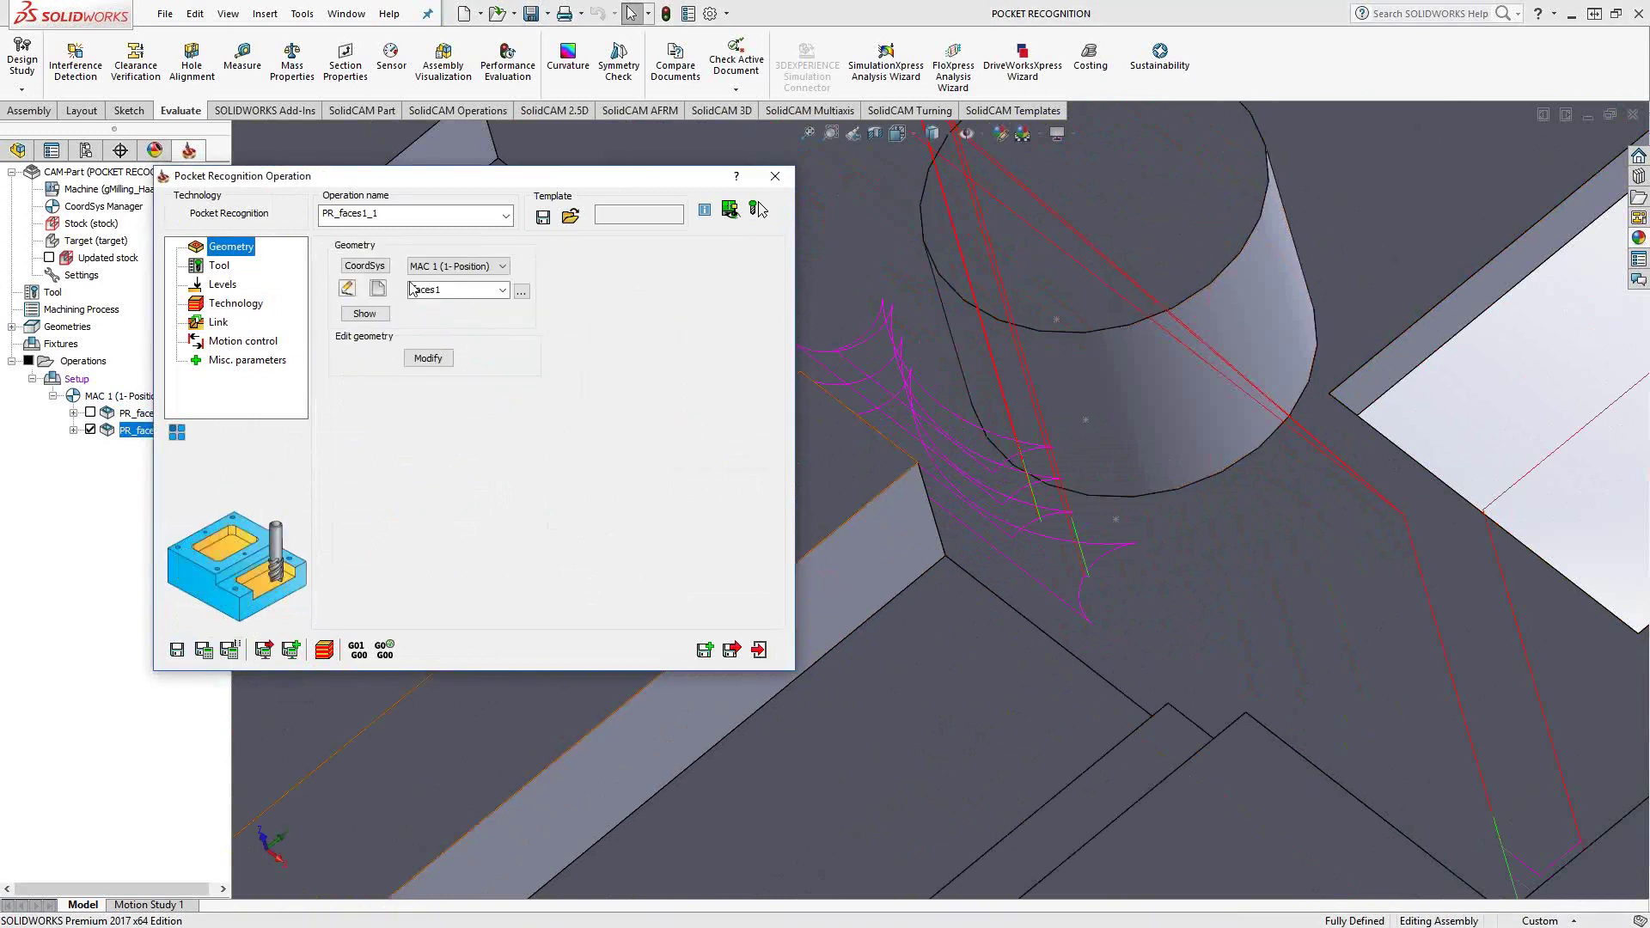
scroll(1227, 491, "down", 2)
scroll(1227, 491, "up", 3)
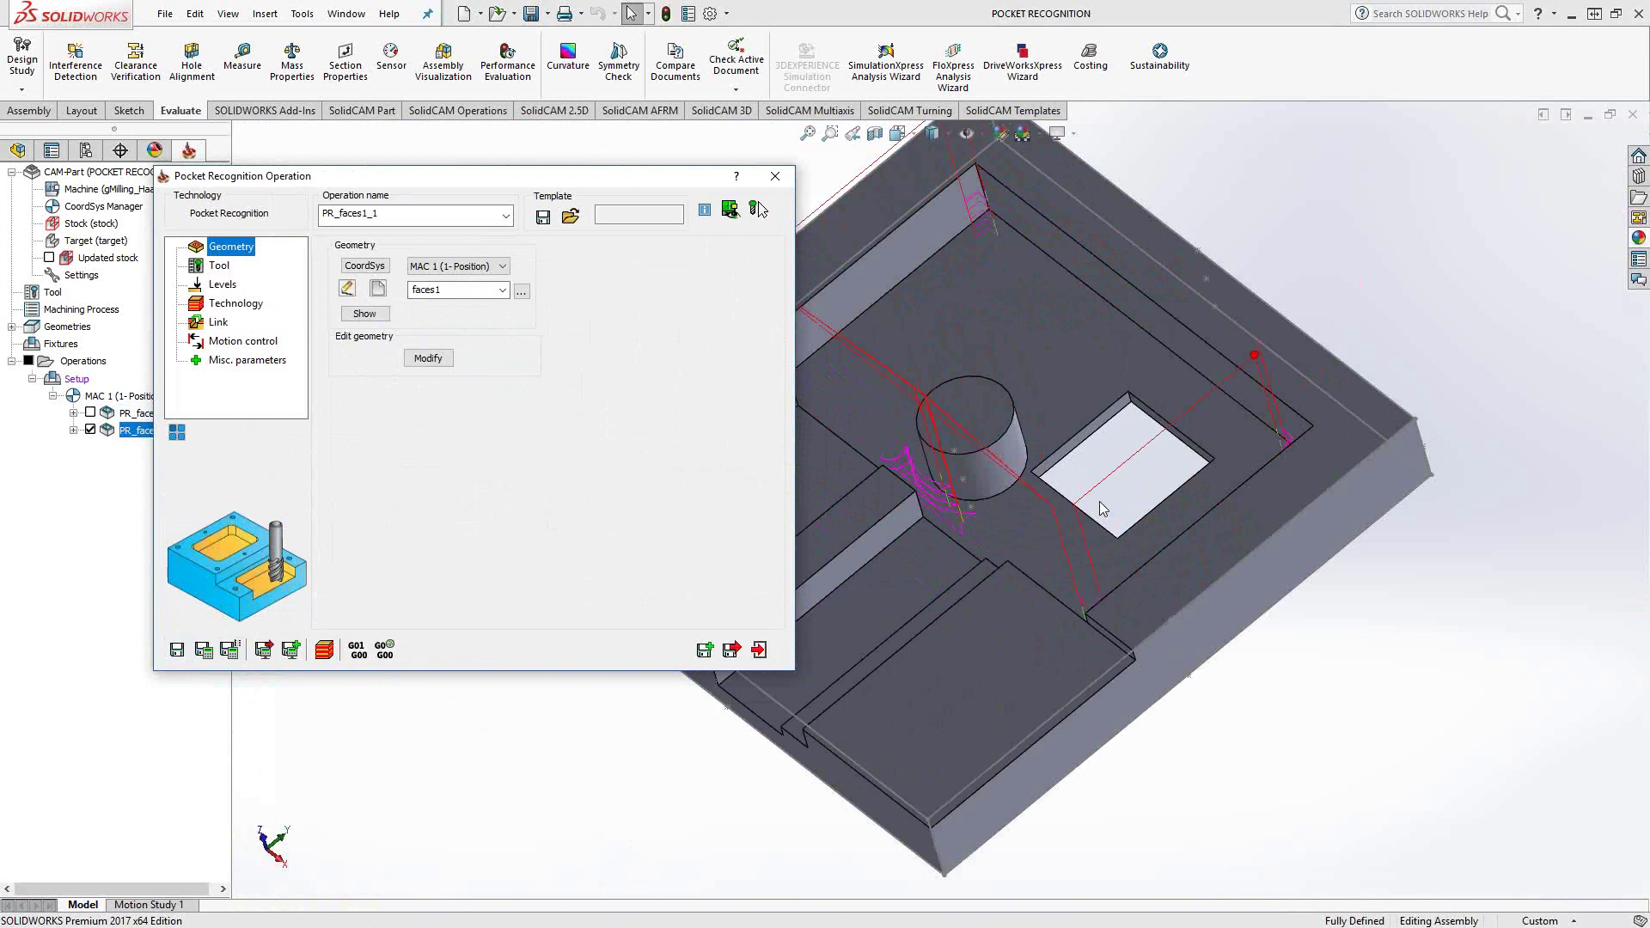
left_click(220, 285)
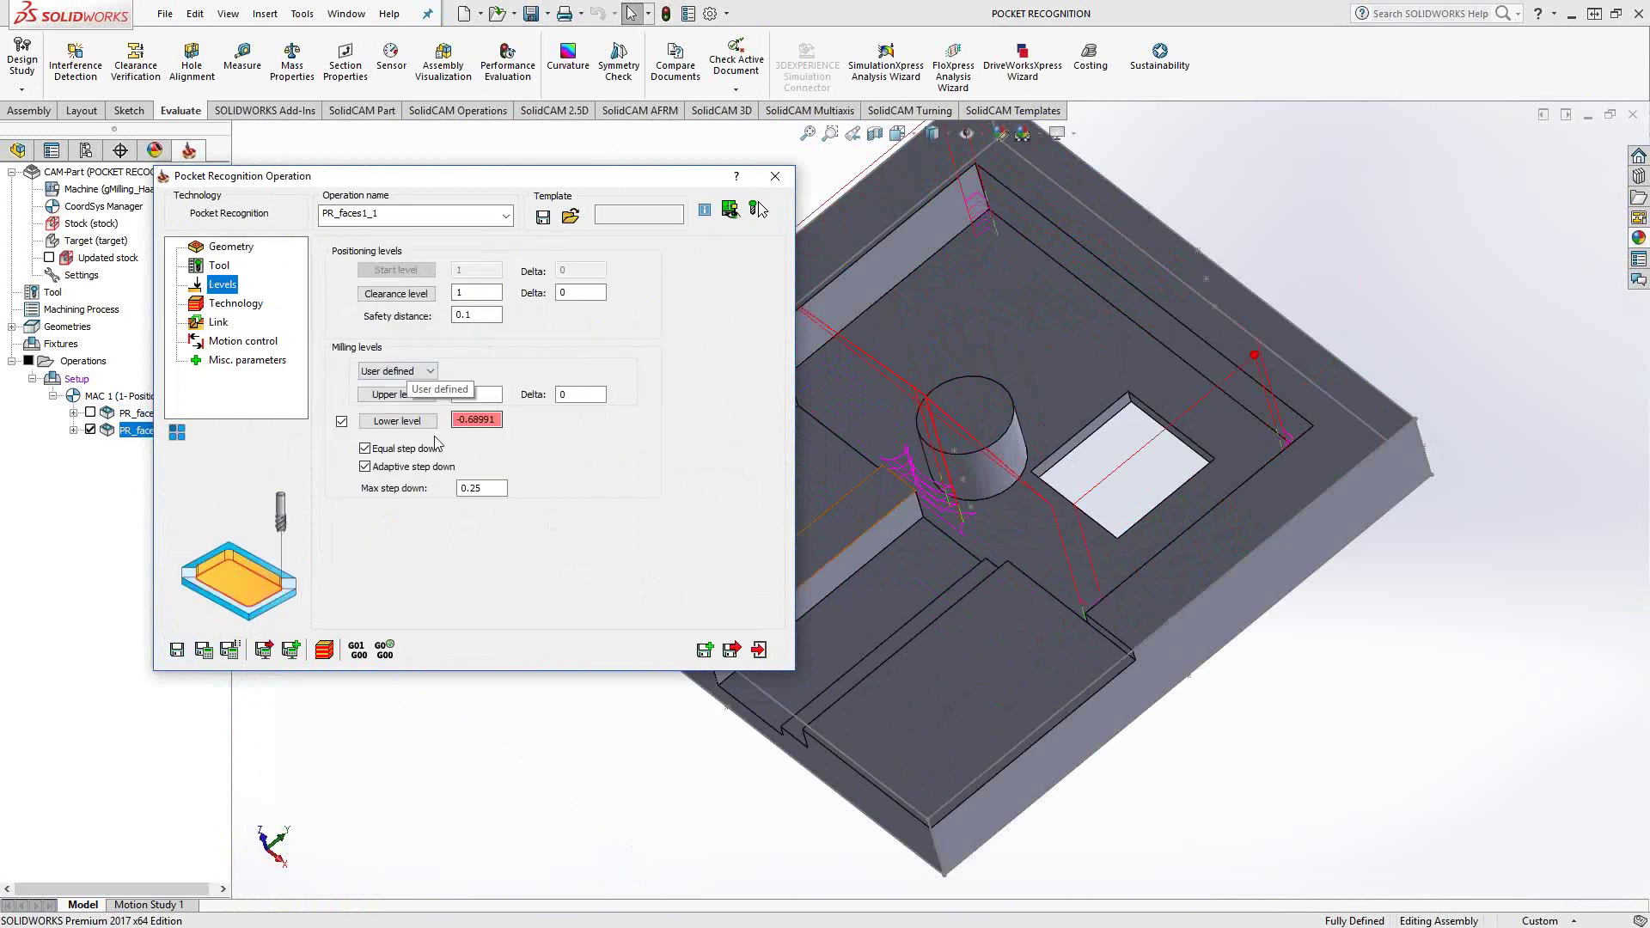